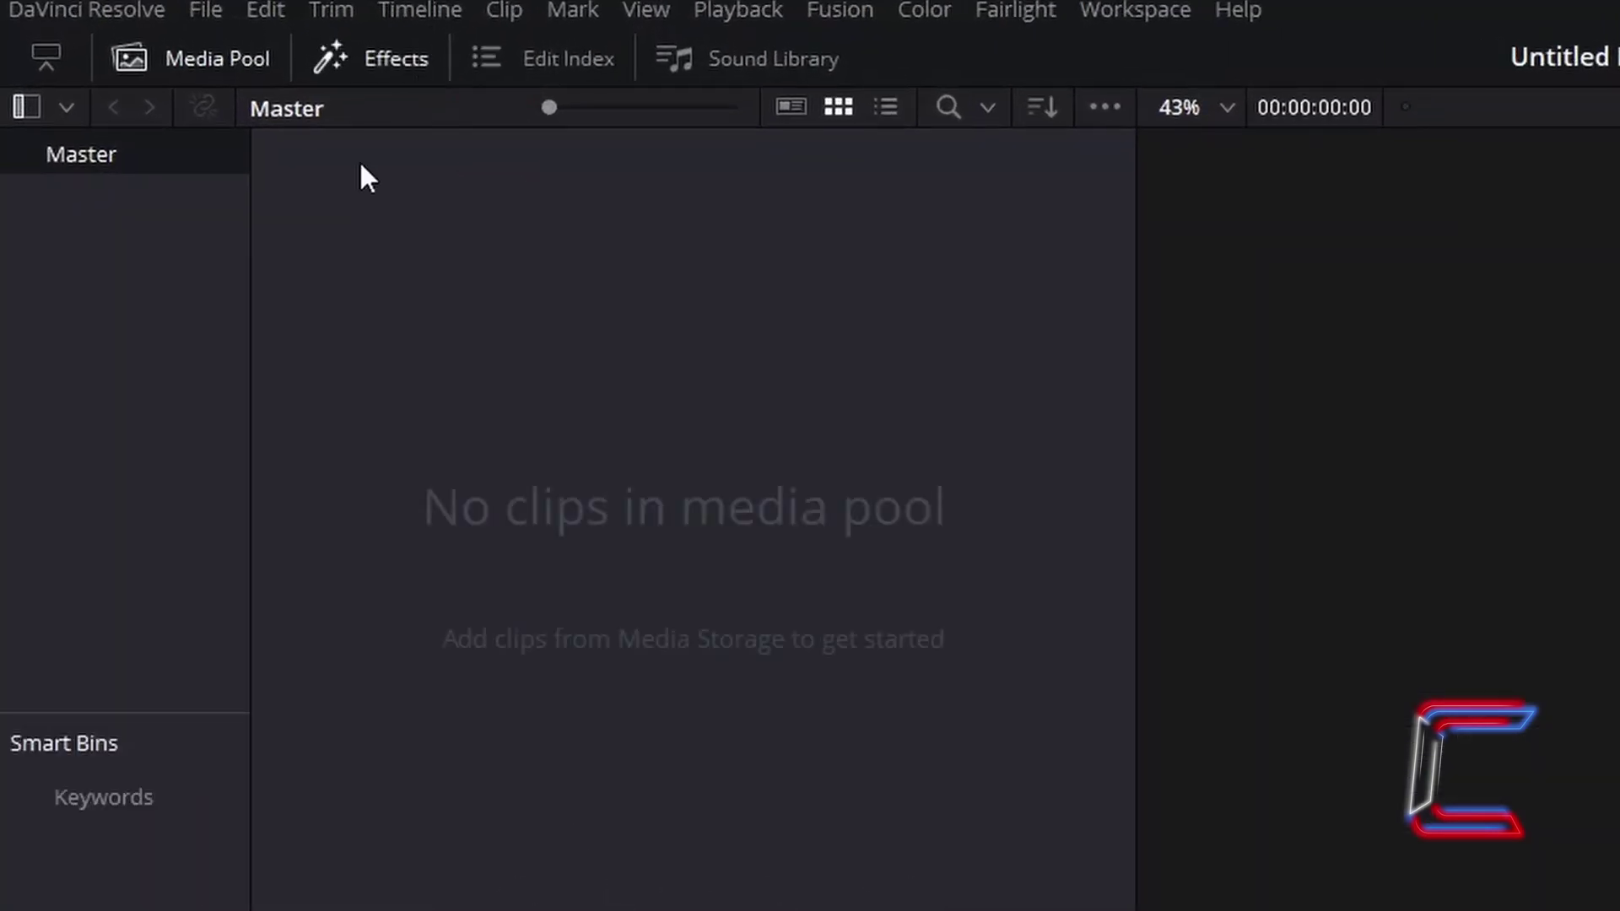
Drag the Noise Gradient Fusion generator from Effects > Toolbox > Generators onto Video 1.
click(371, 58)
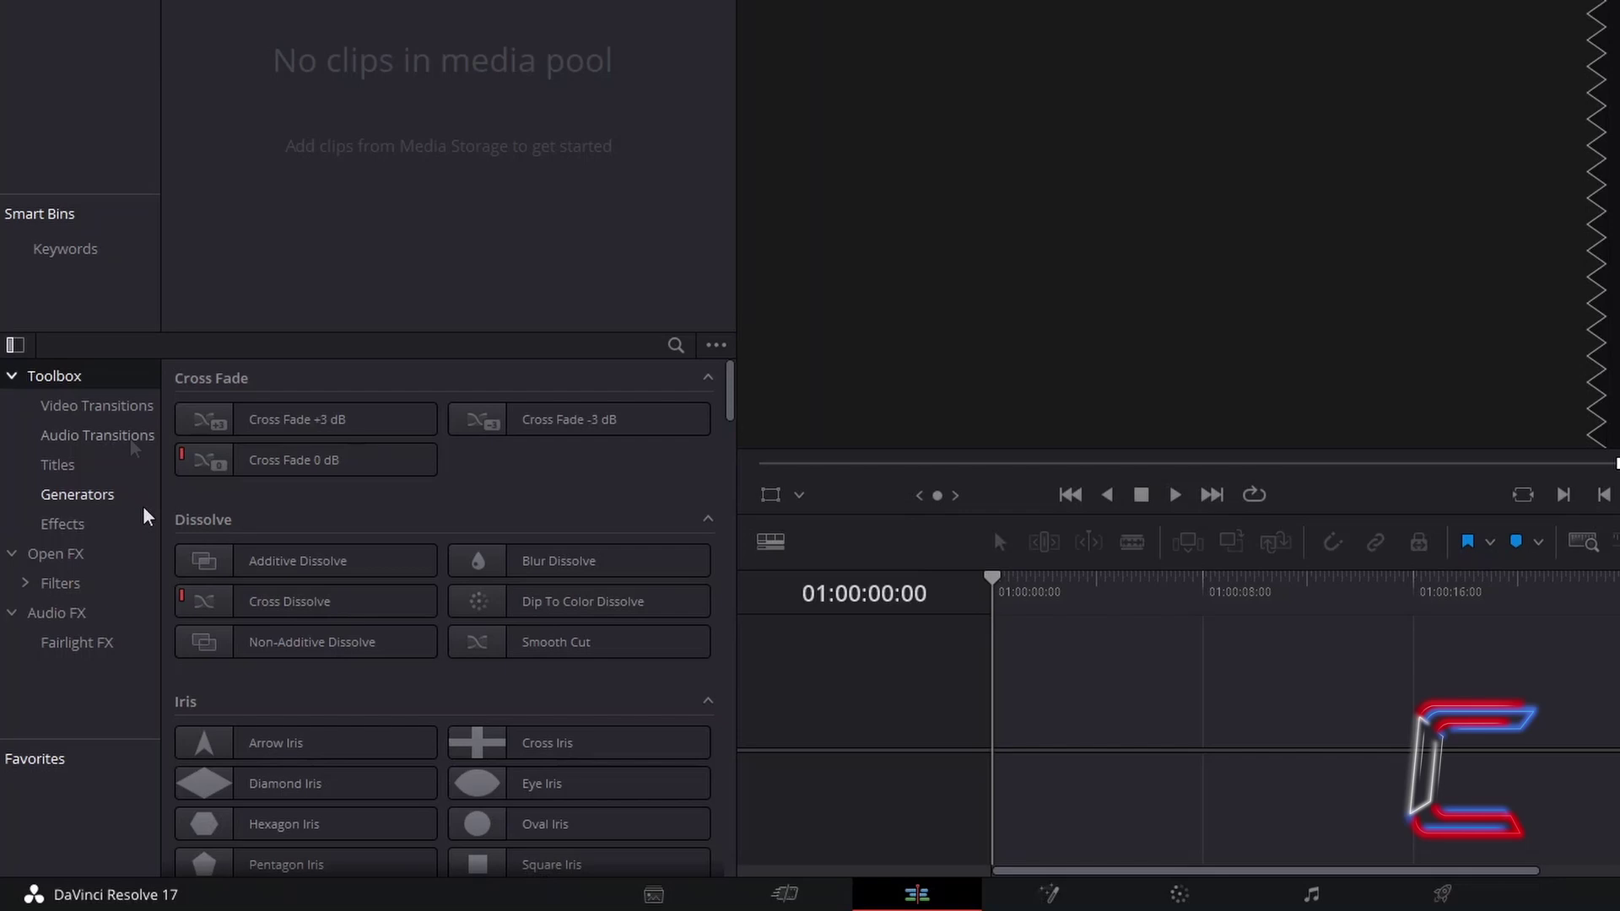
click(101, 495)
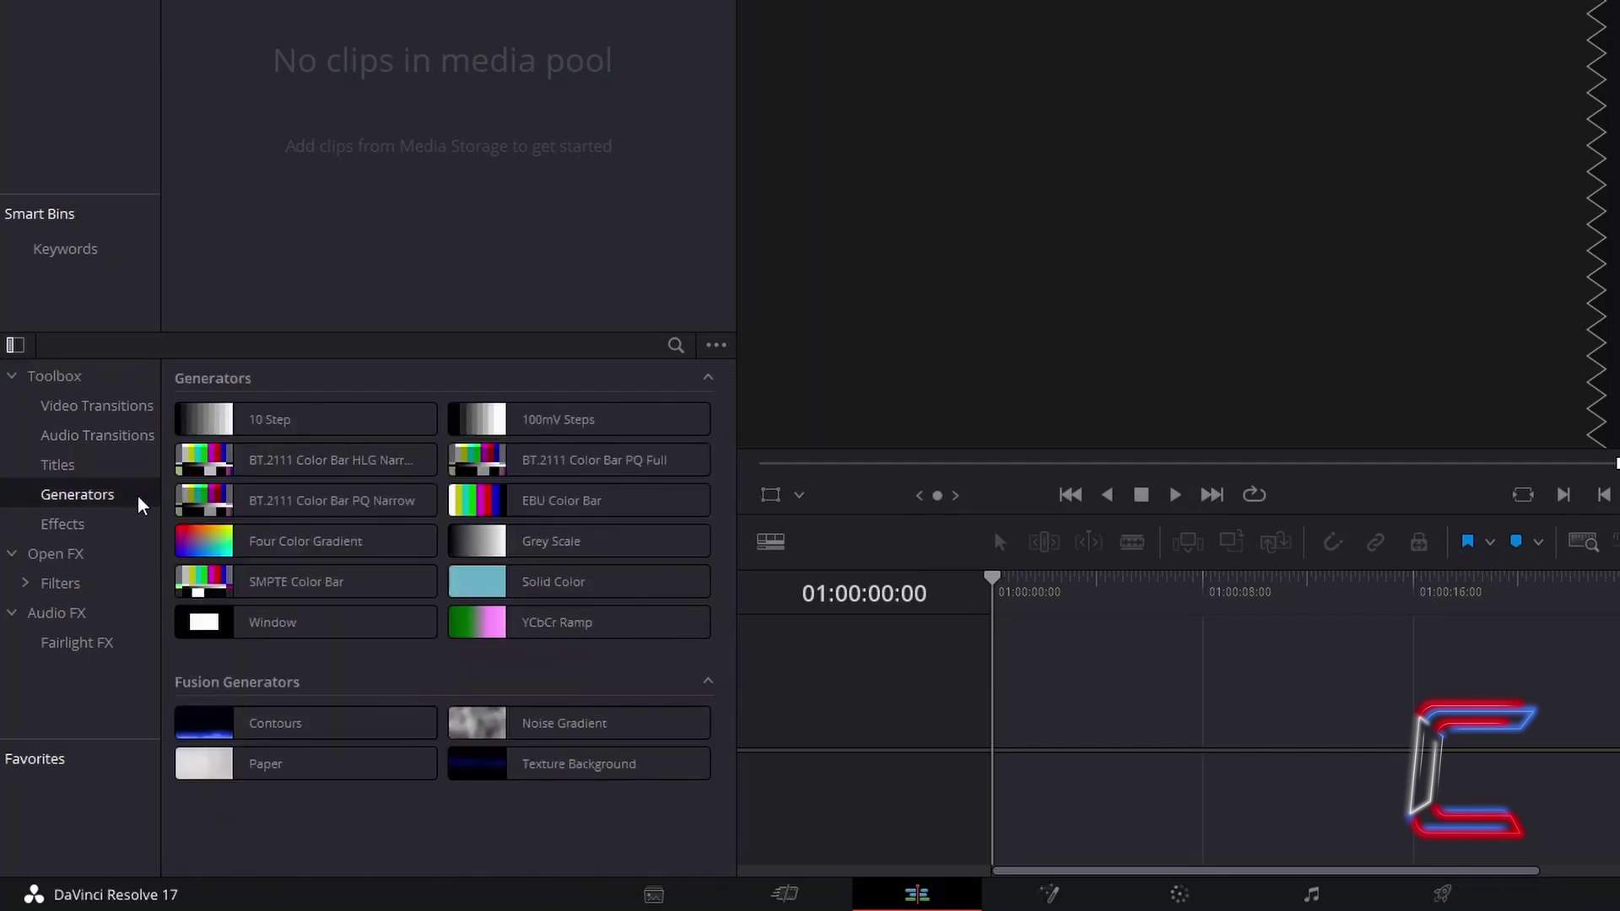
click(633, 734)
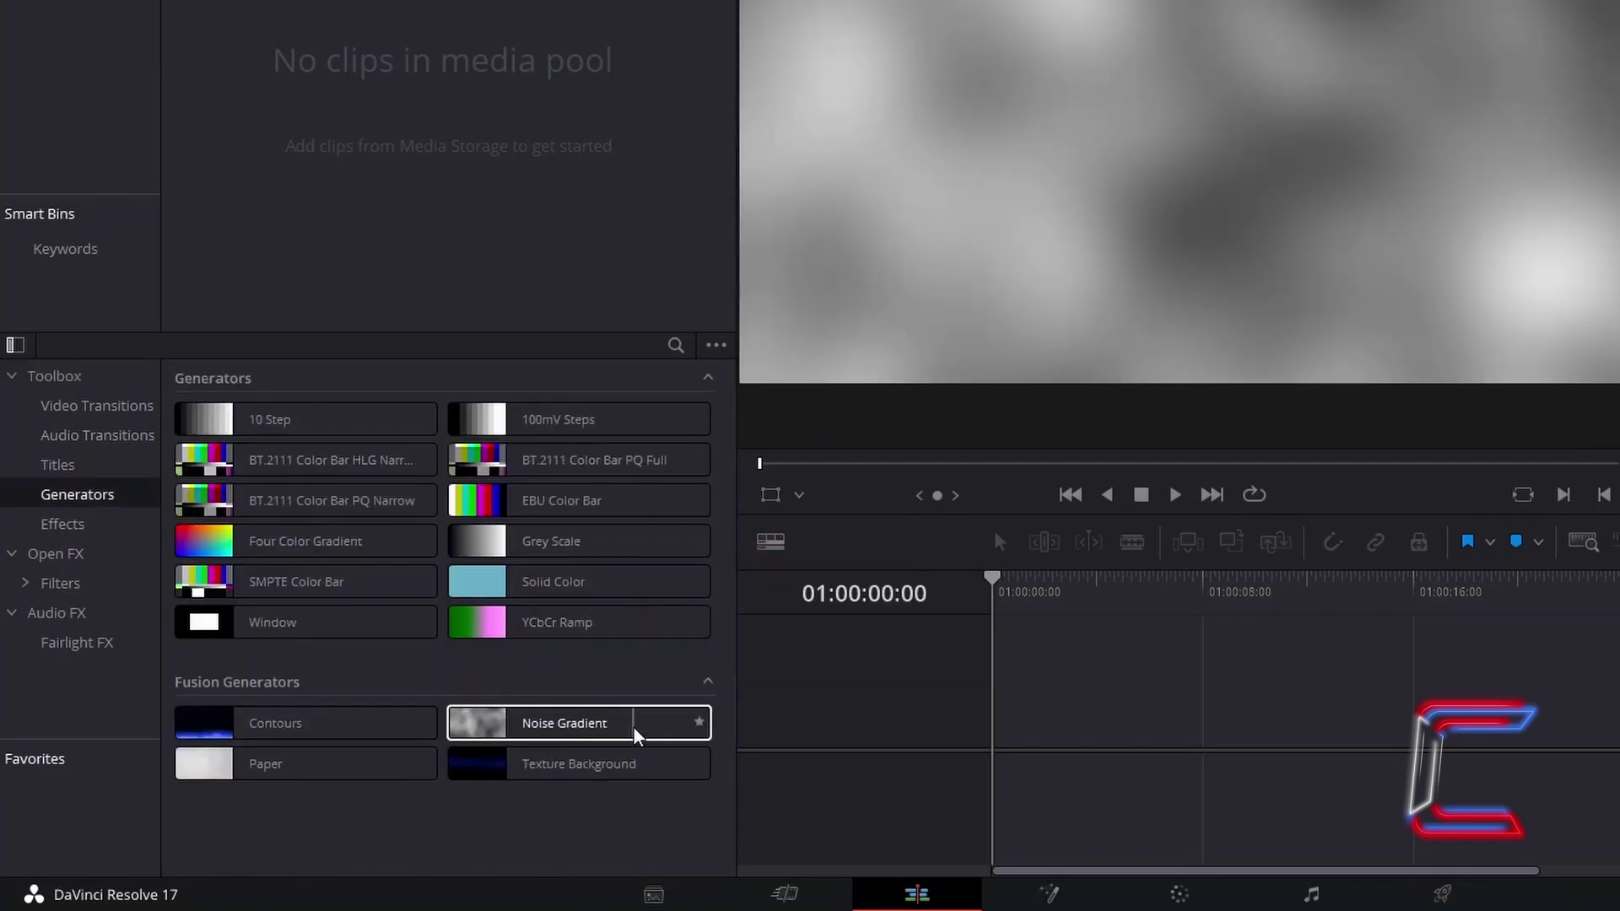
drag(632, 734, 1004, 697)
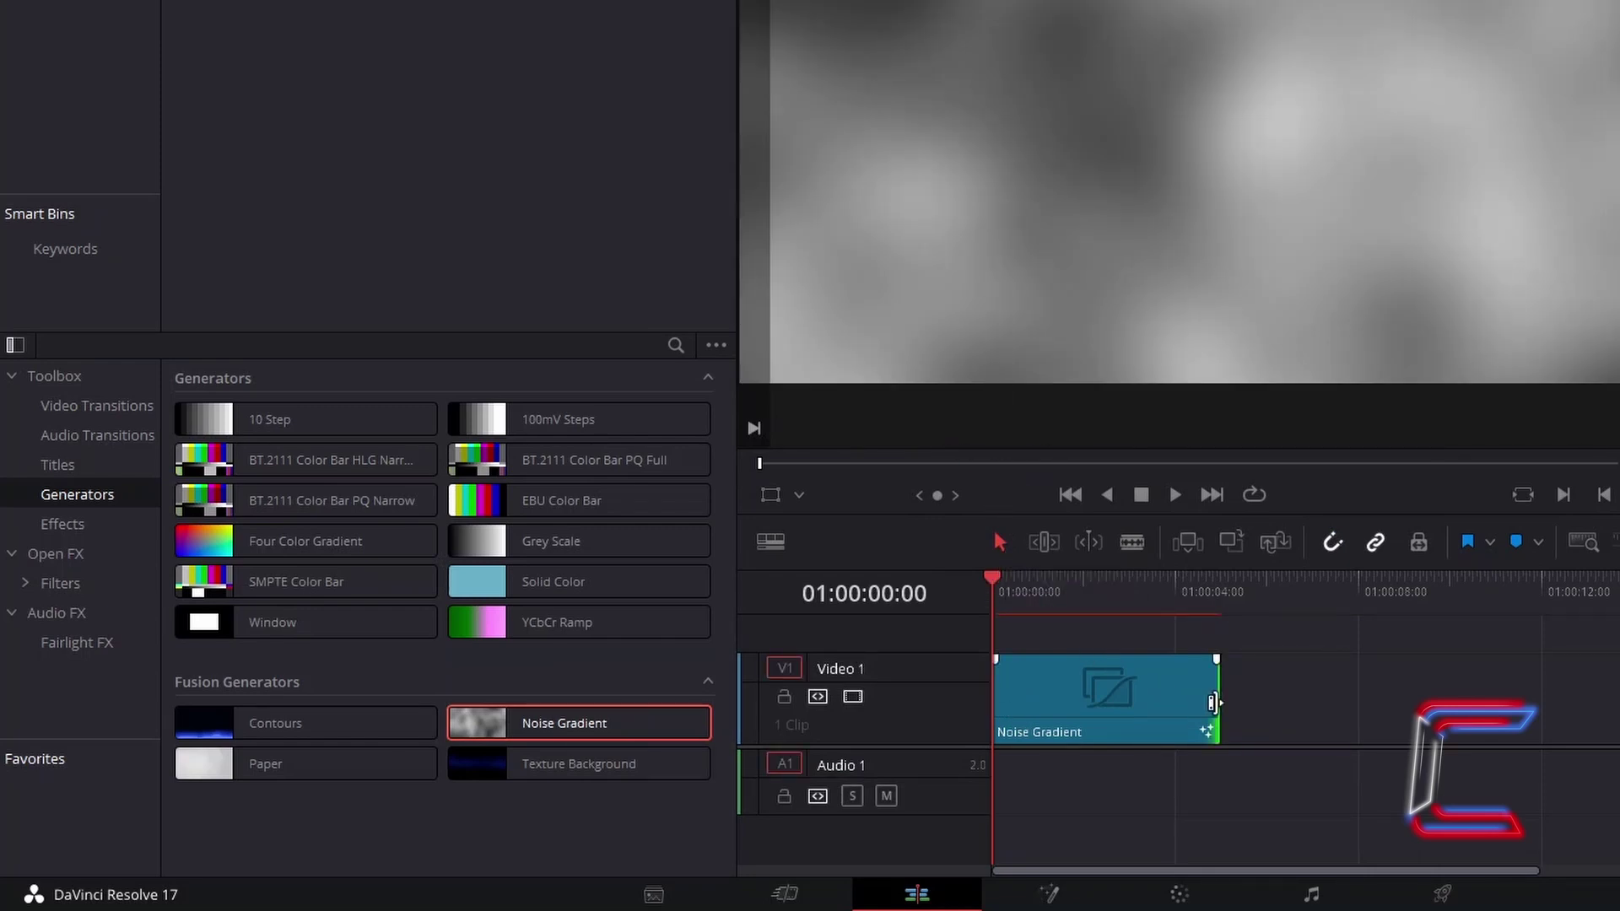
Adjust the Noise Gradient clip's length on Video 1 to about five seconds.
drag(1213, 703, 1305, 709)
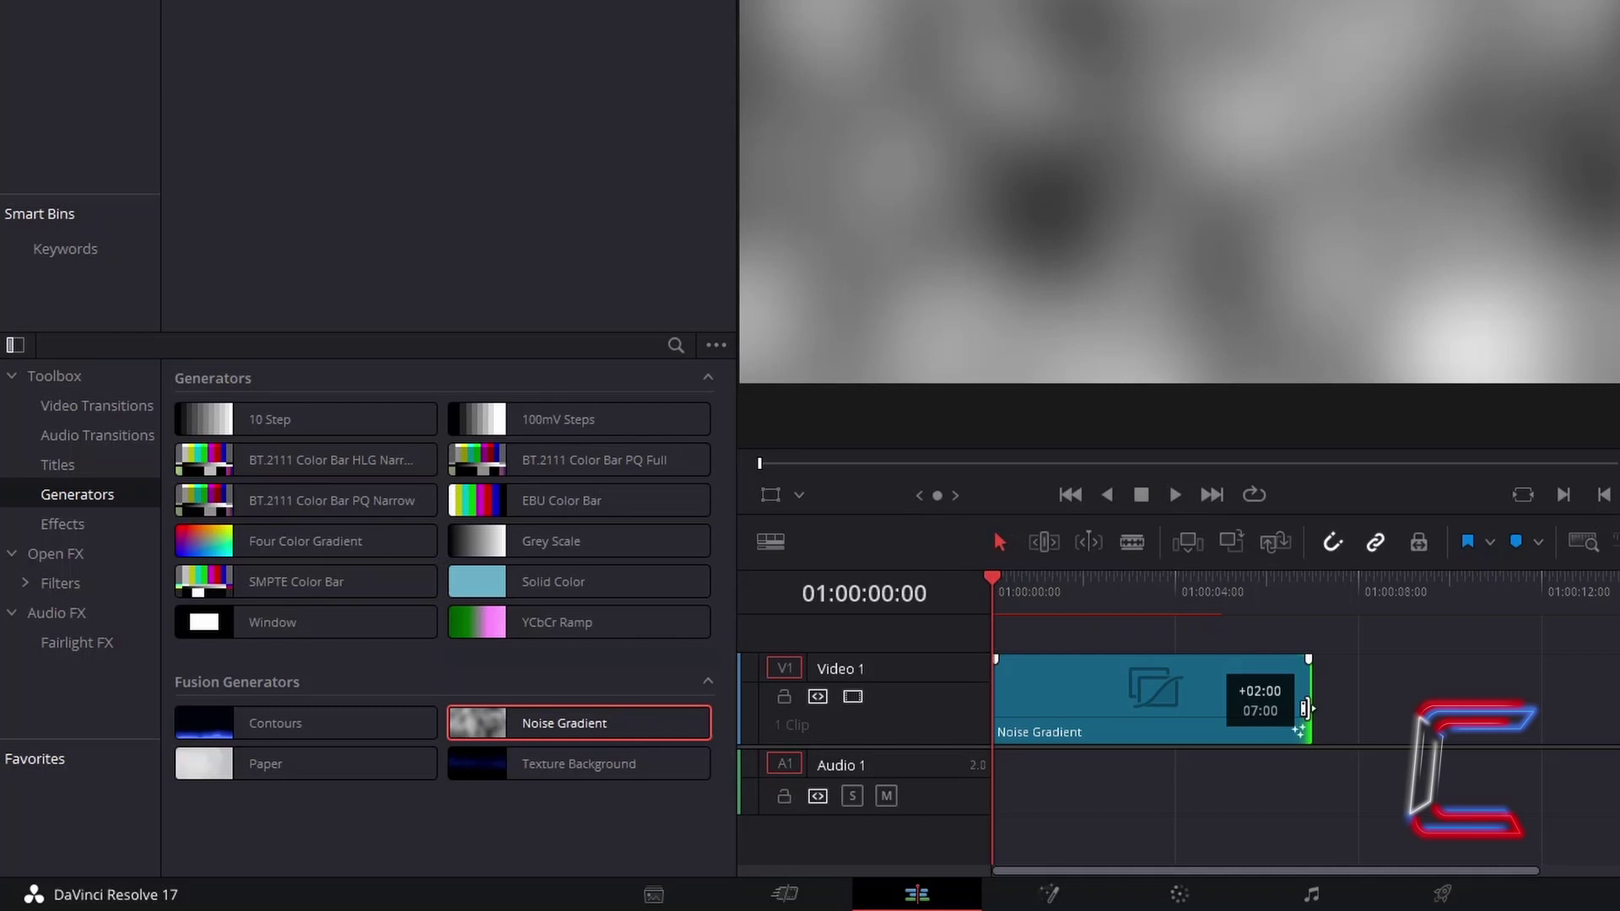
drag(1306, 709, 1305, 709)
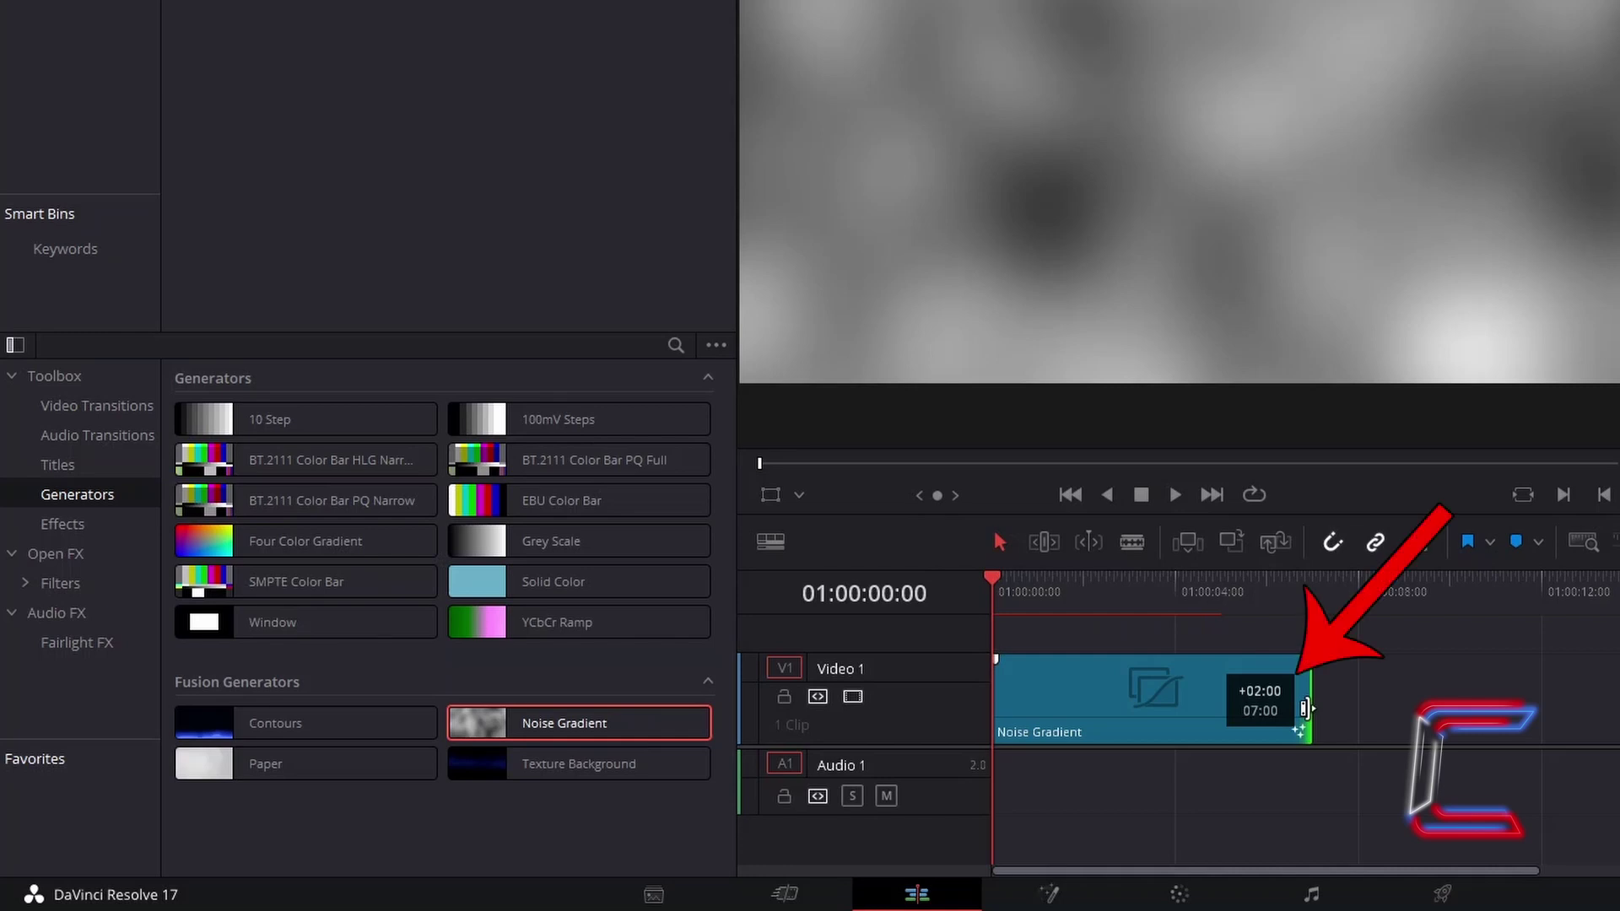
drag(1306, 709, 1216, 709)
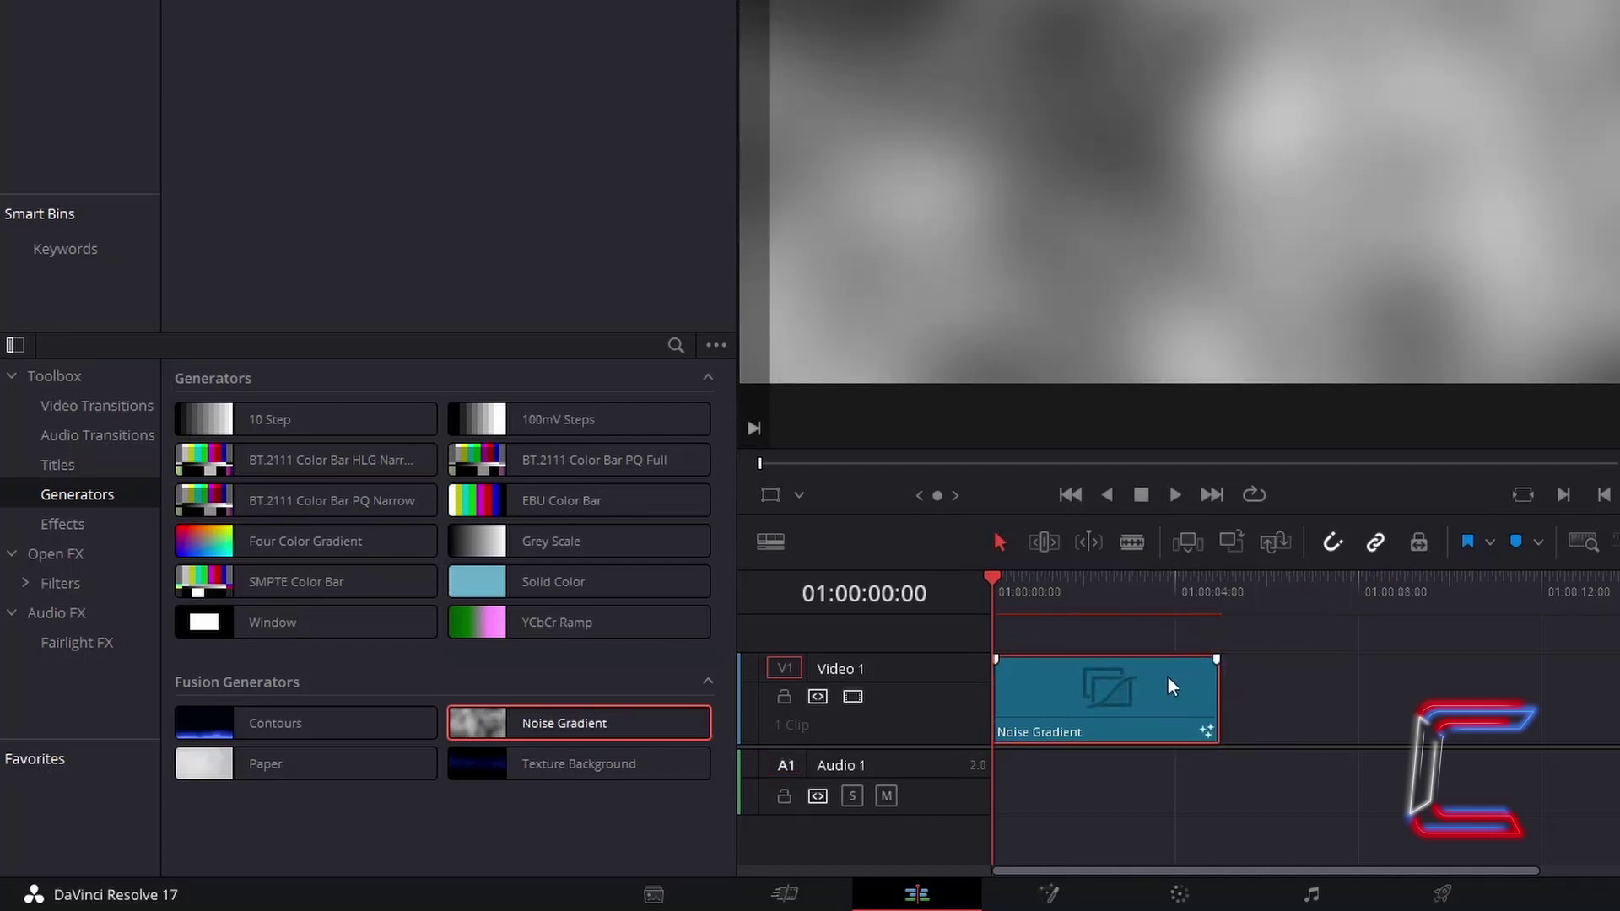
Open the Noise Gradient clip in the Fusion page and apply noise version 6.
right_click(1170, 691)
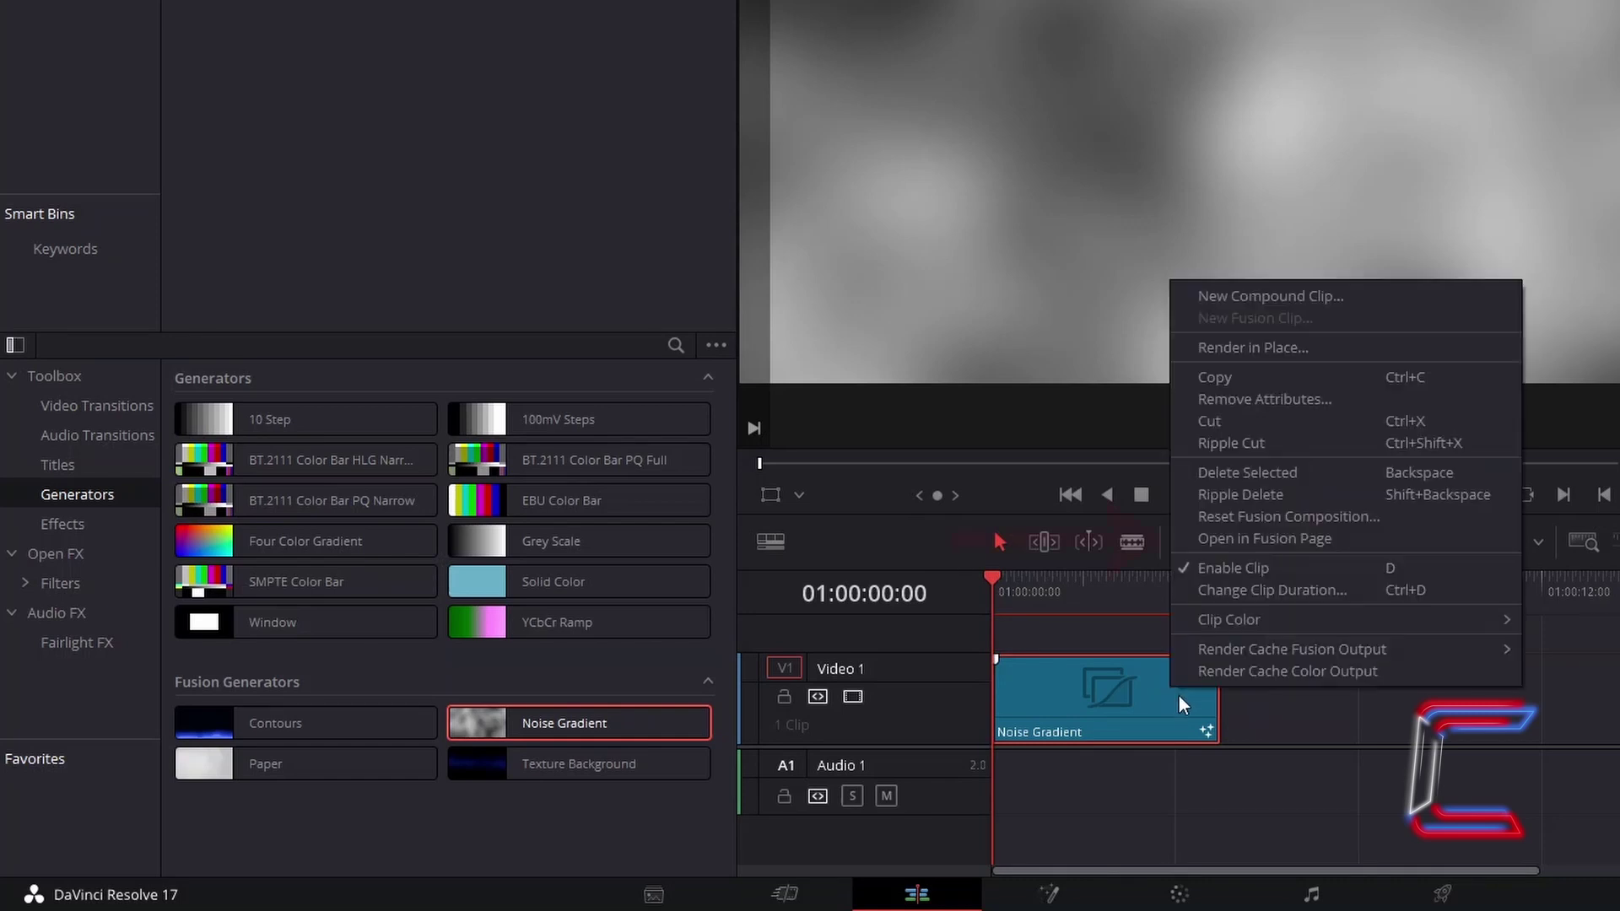
click(1333, 539)
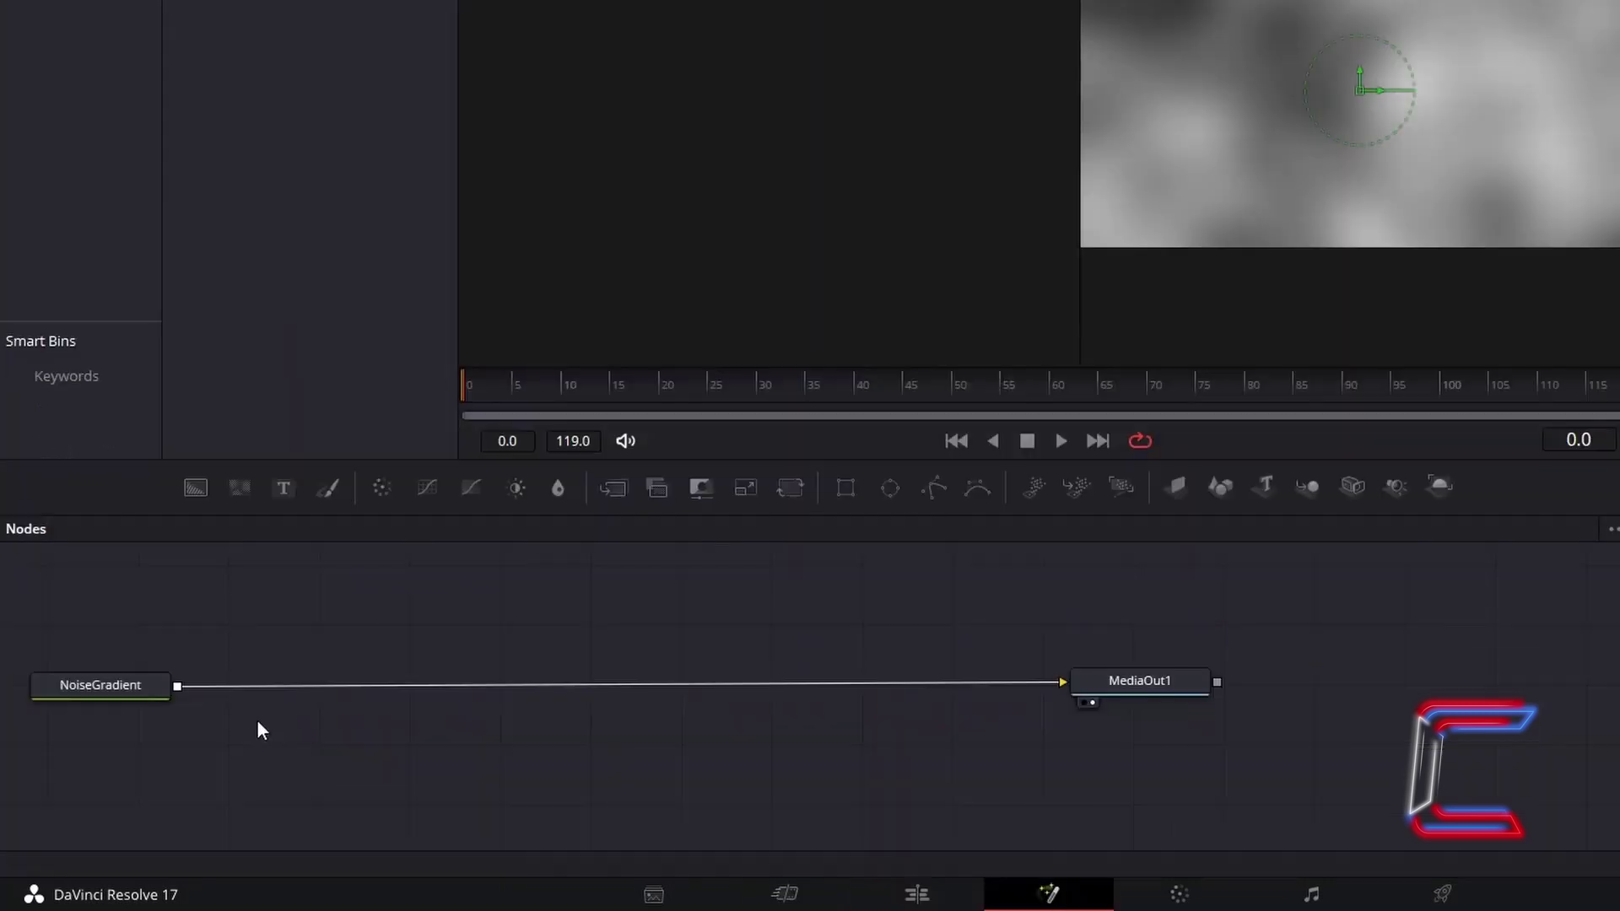
click(140, 690)
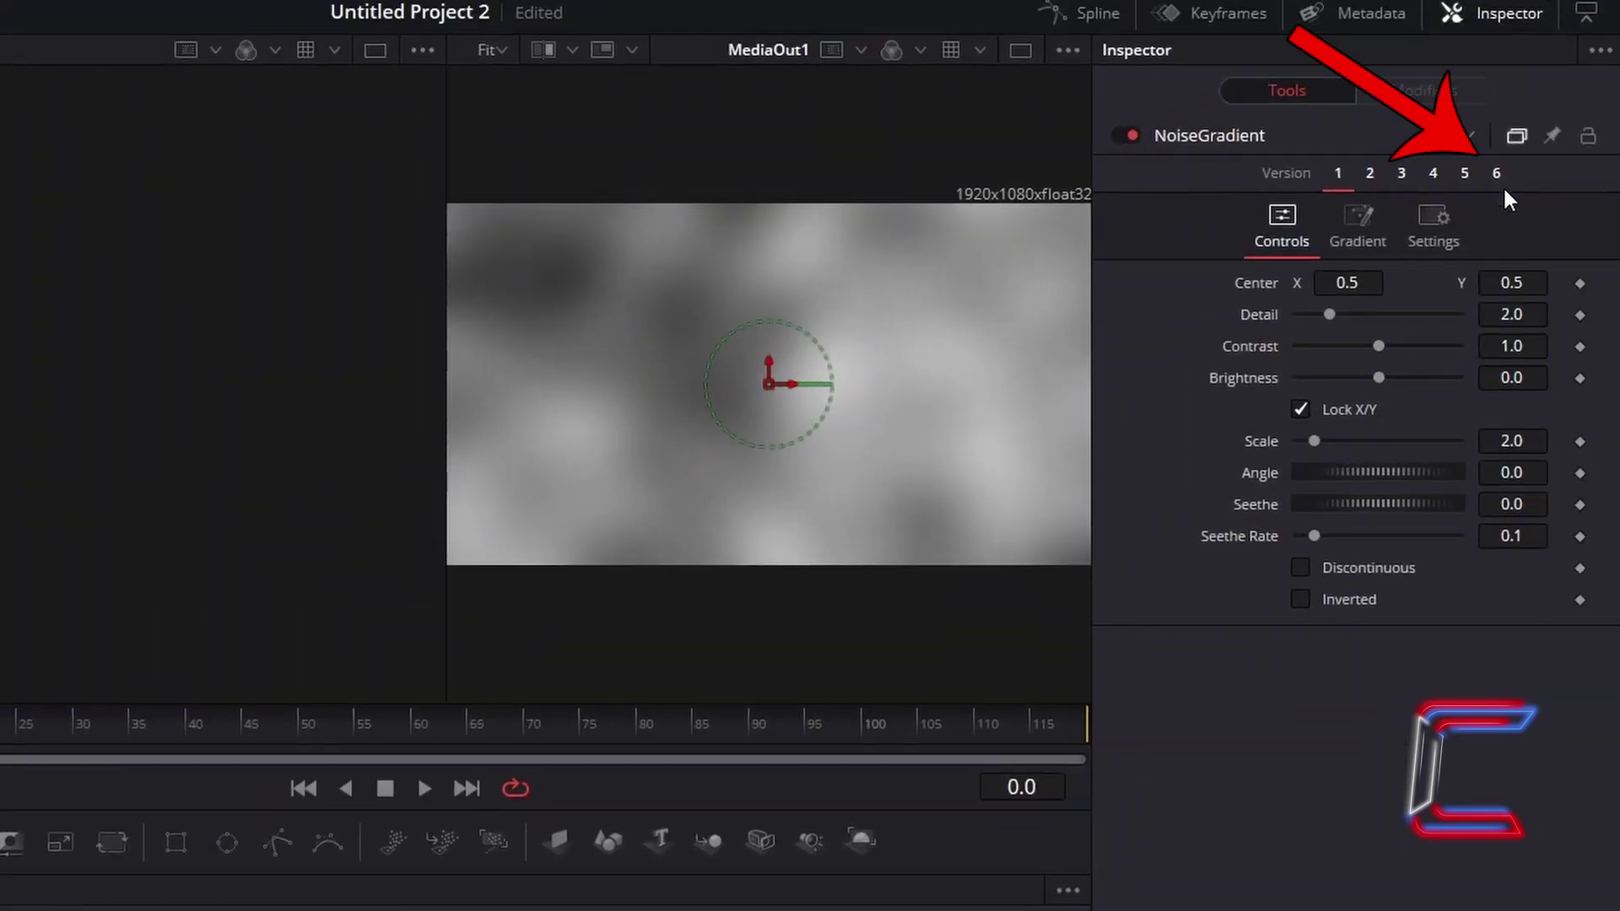
click(1497, 174)
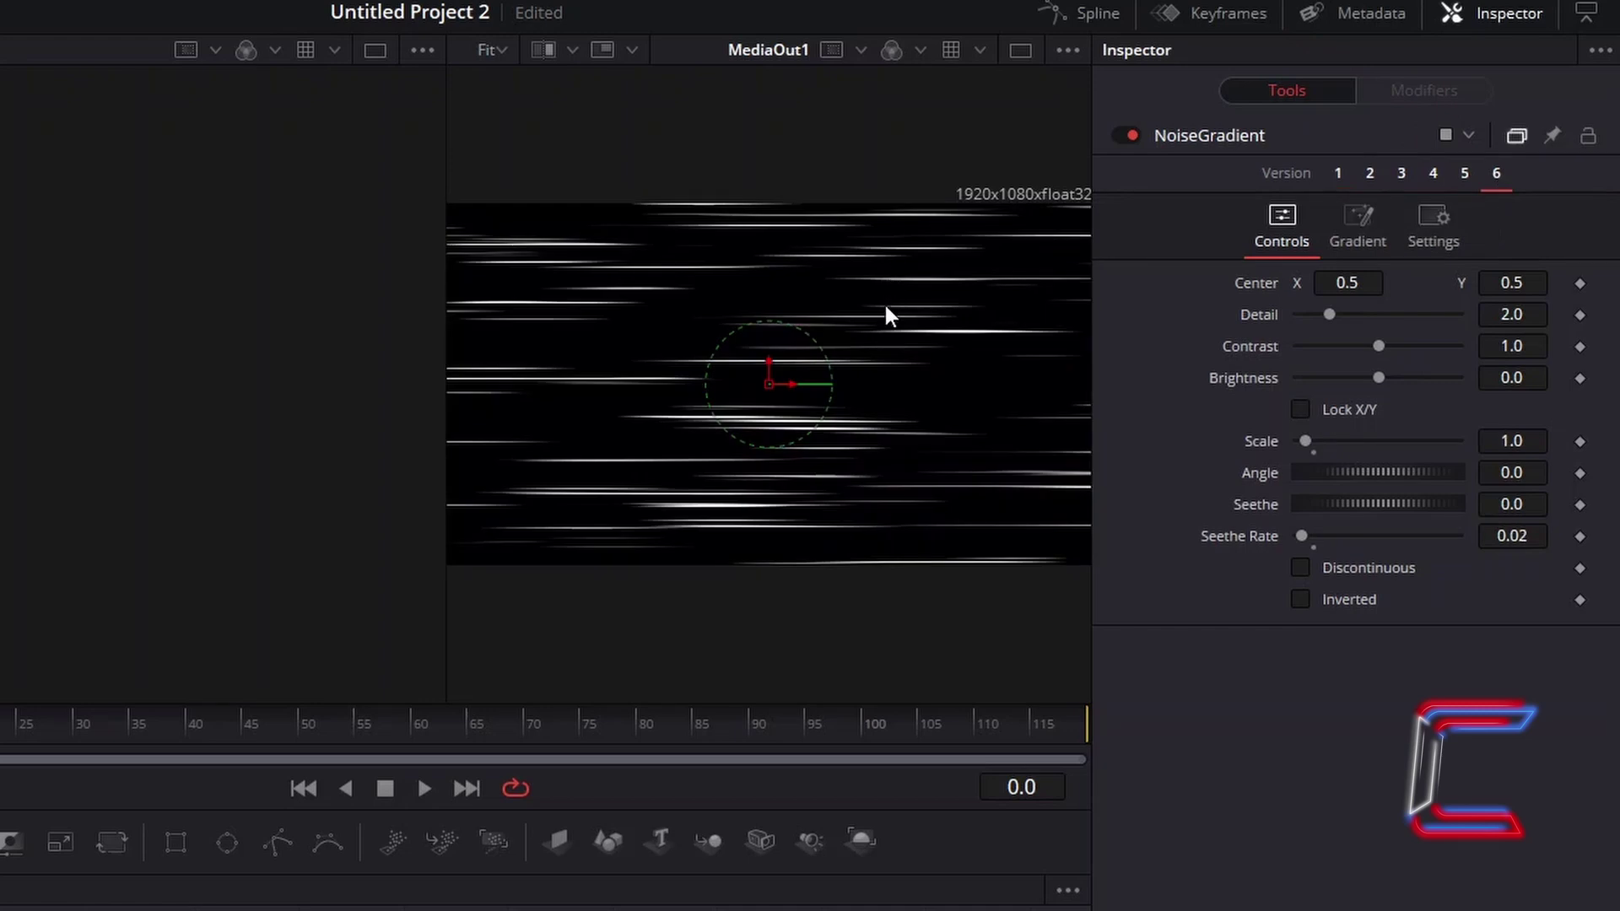
Set the noise Angle to 90 and Seethe Rate to 0.4 for vertical streaks.
click(1538, 473)
text(90)
key(Tab)
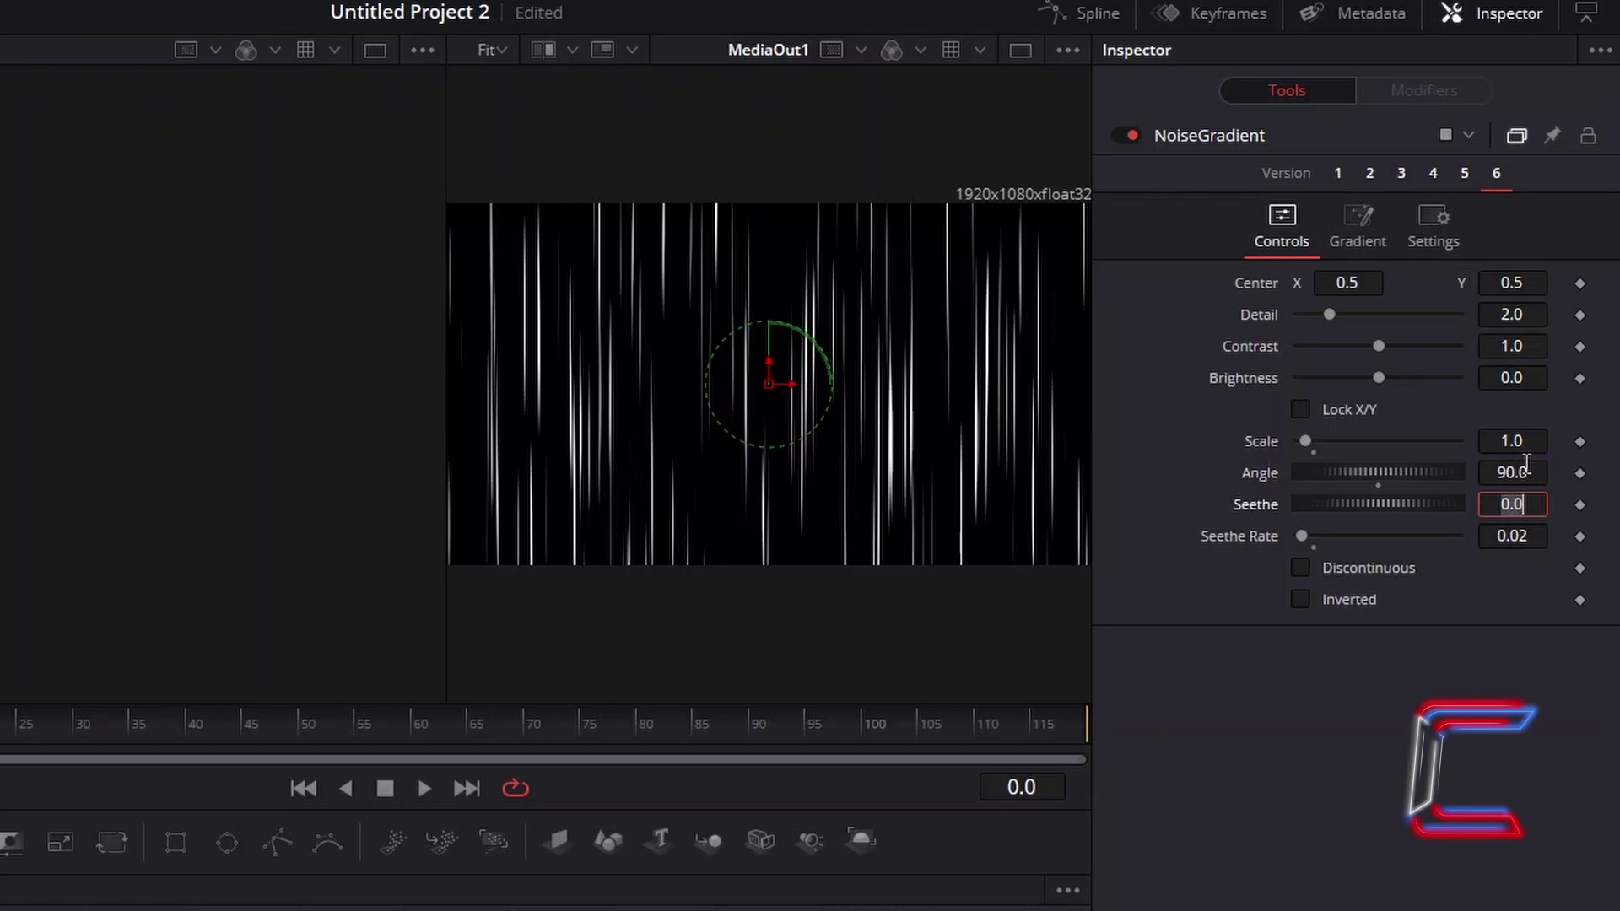
click(1543, 537)
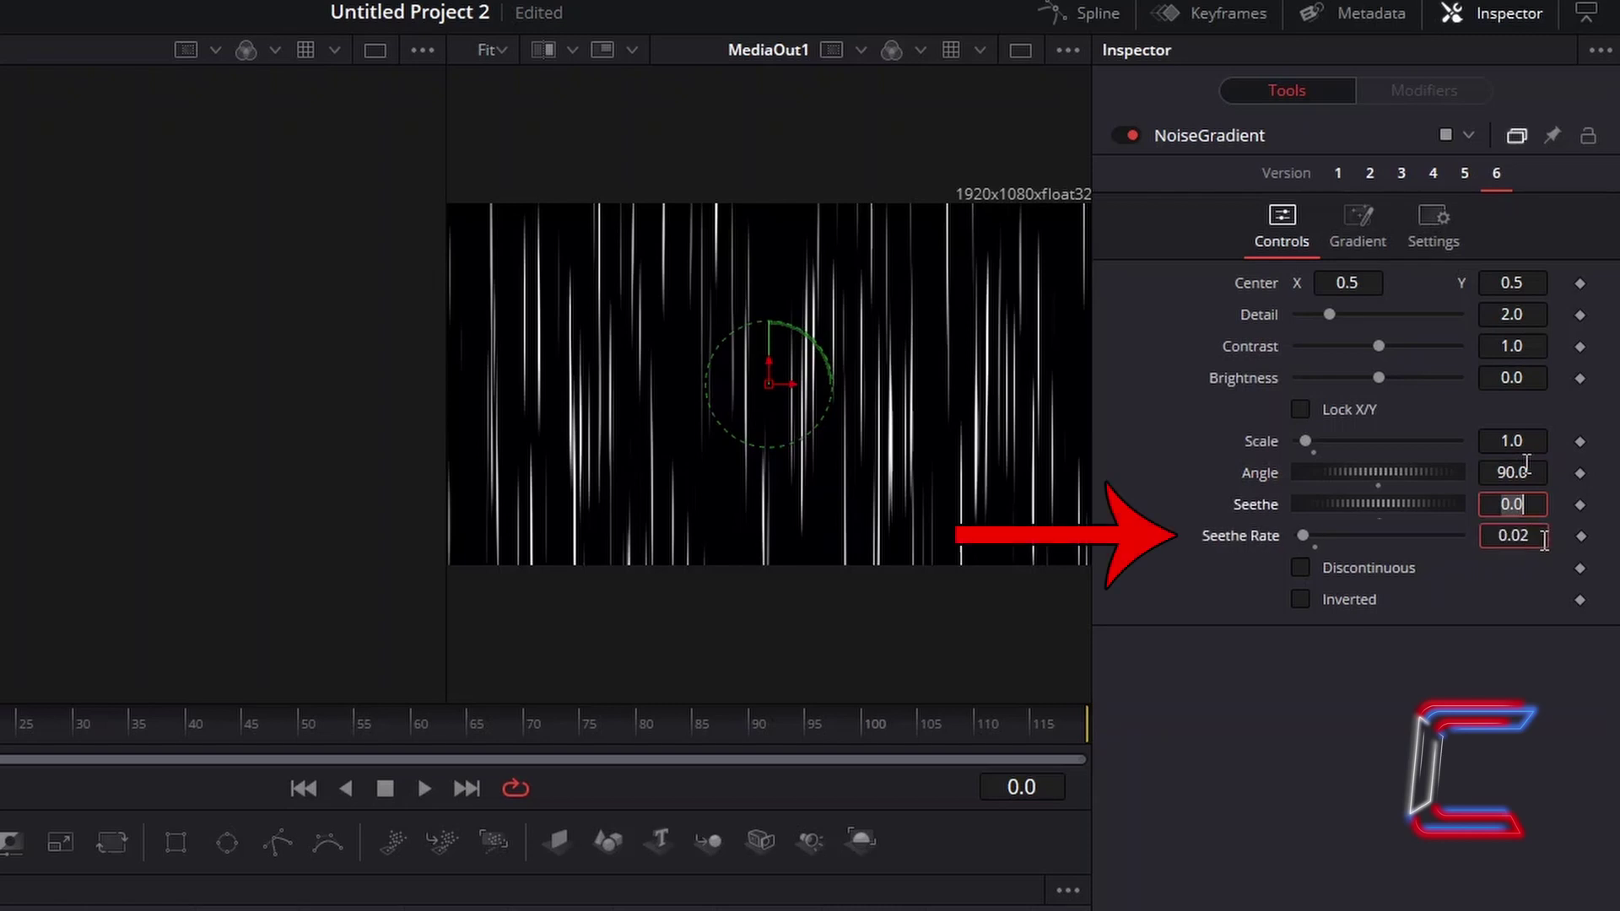
key(BackSpace)
key(BackSpace)
text(4)
key(Return)
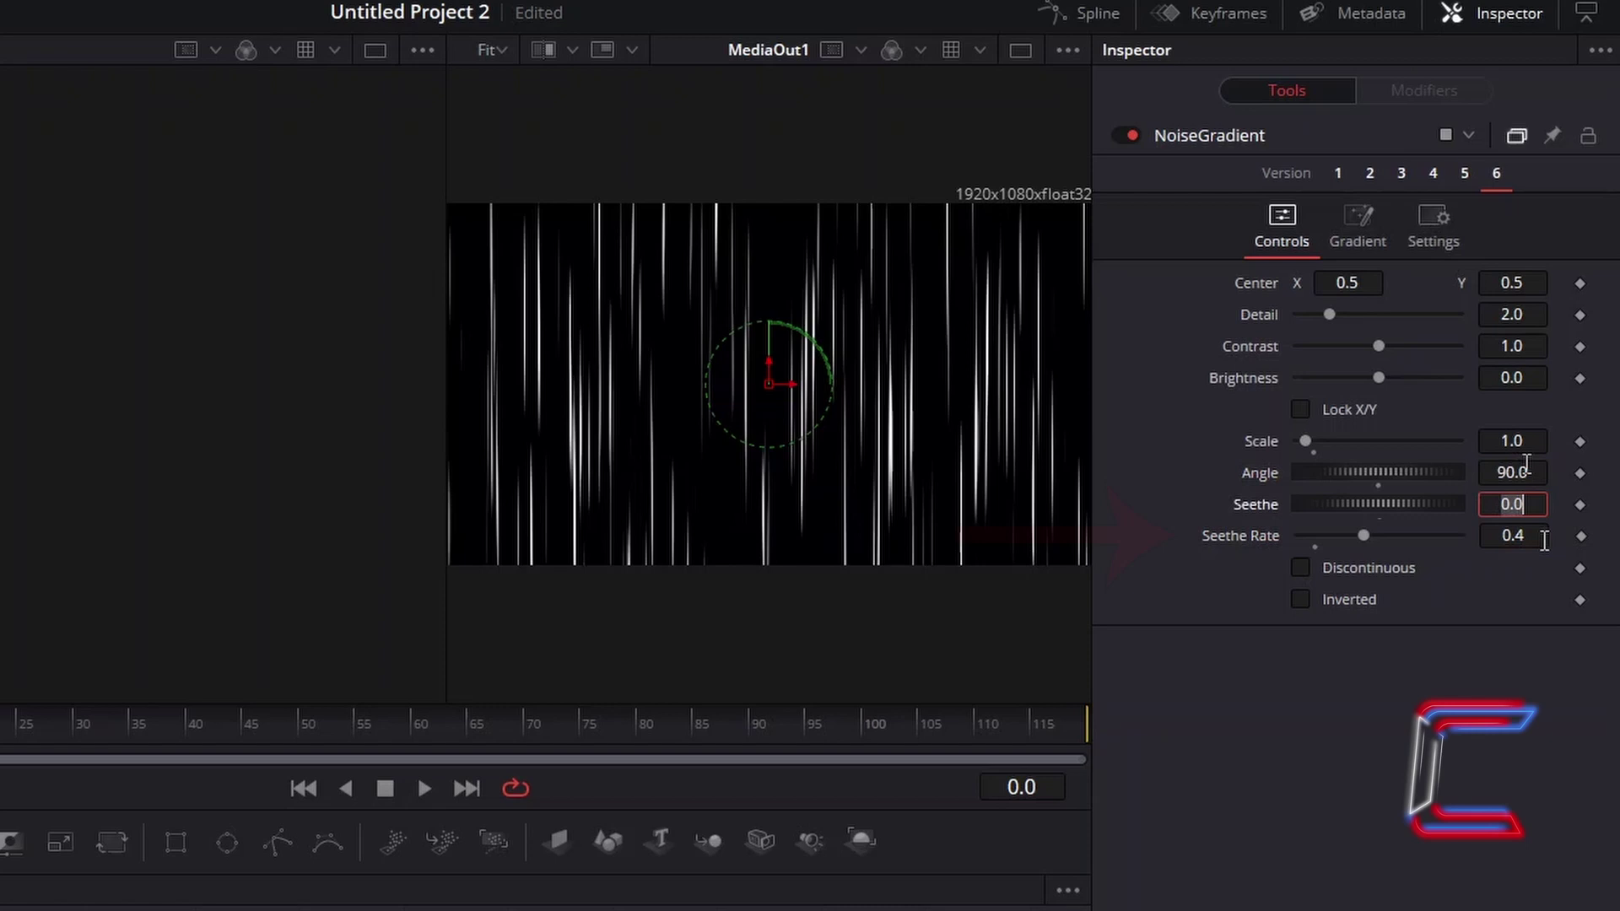
Change the first gradient stop's colour to red (#ff0000).
click(1375, 209)
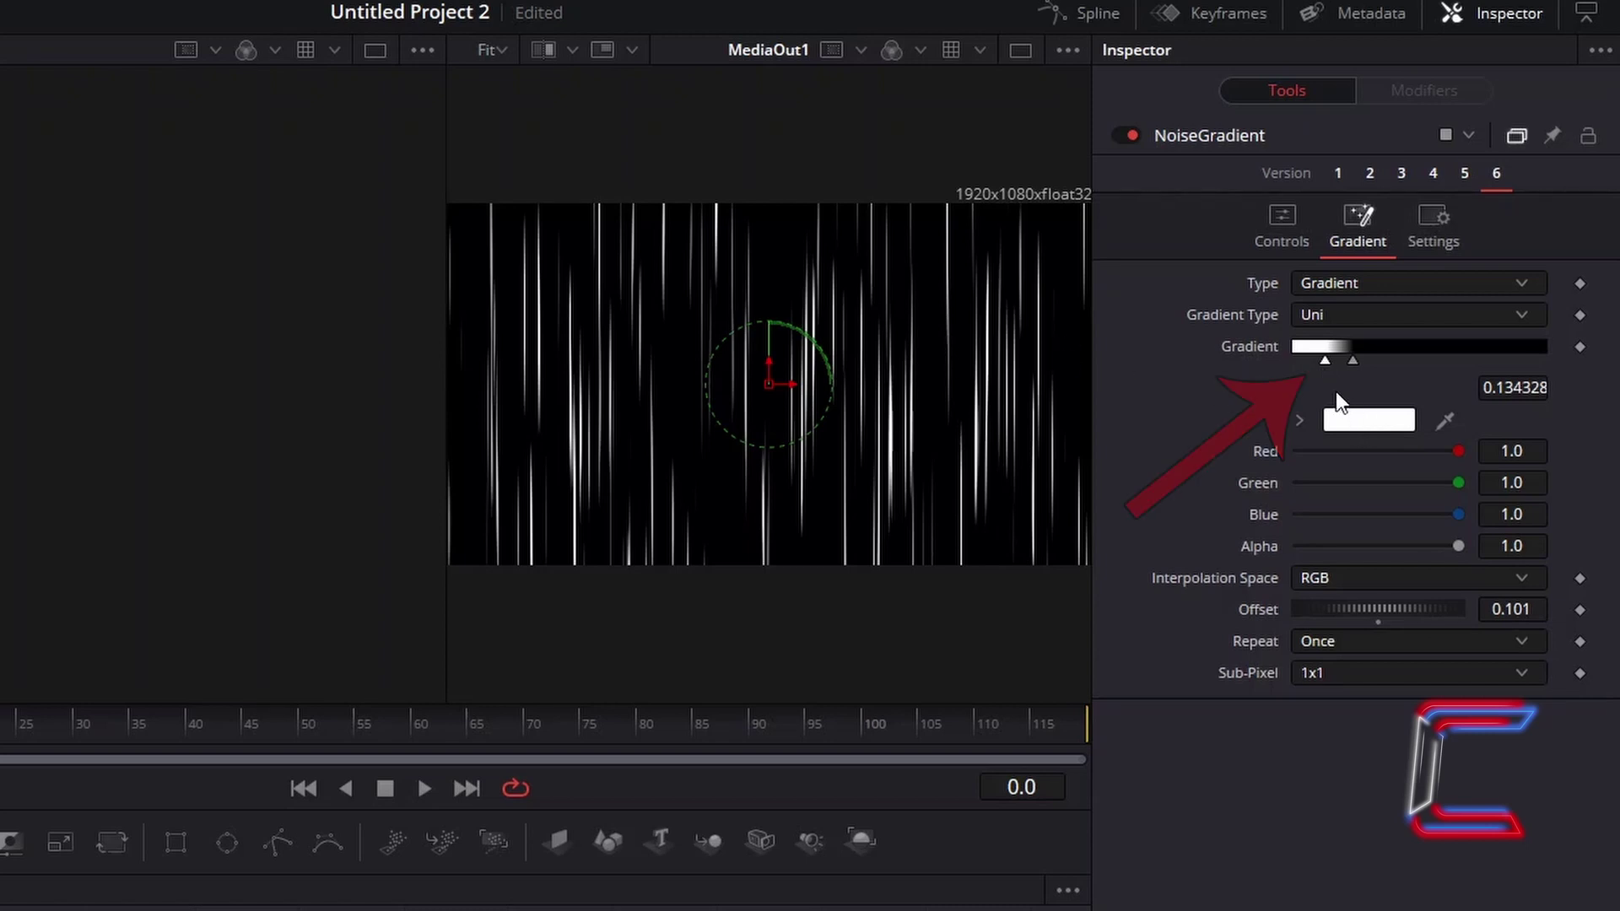
click(1378, 422)
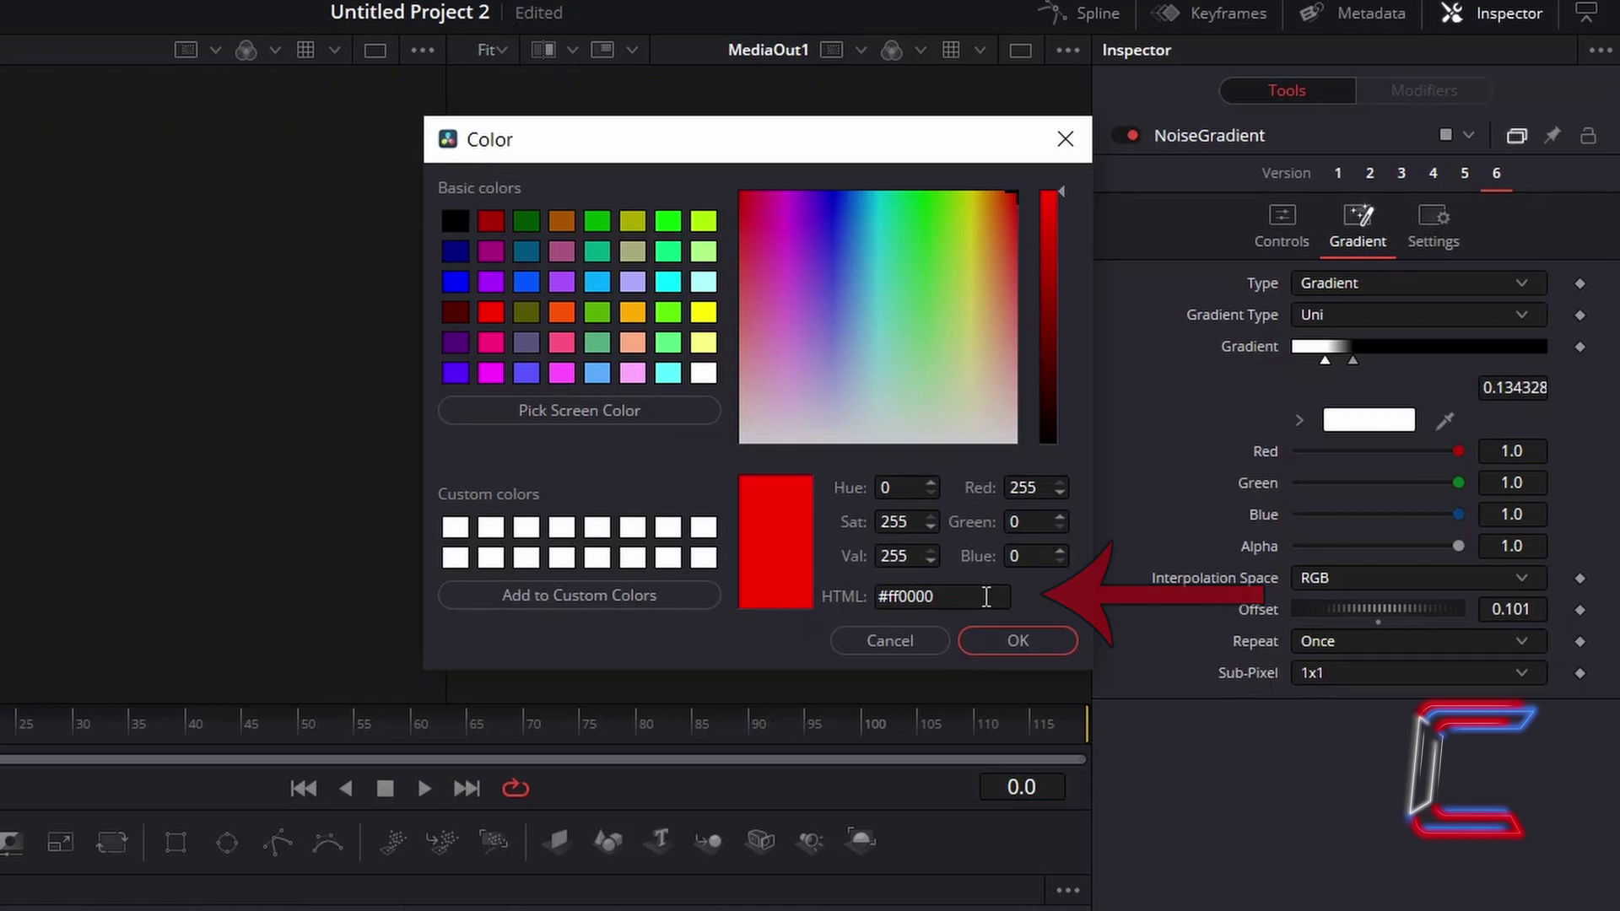
click(1018, 641)
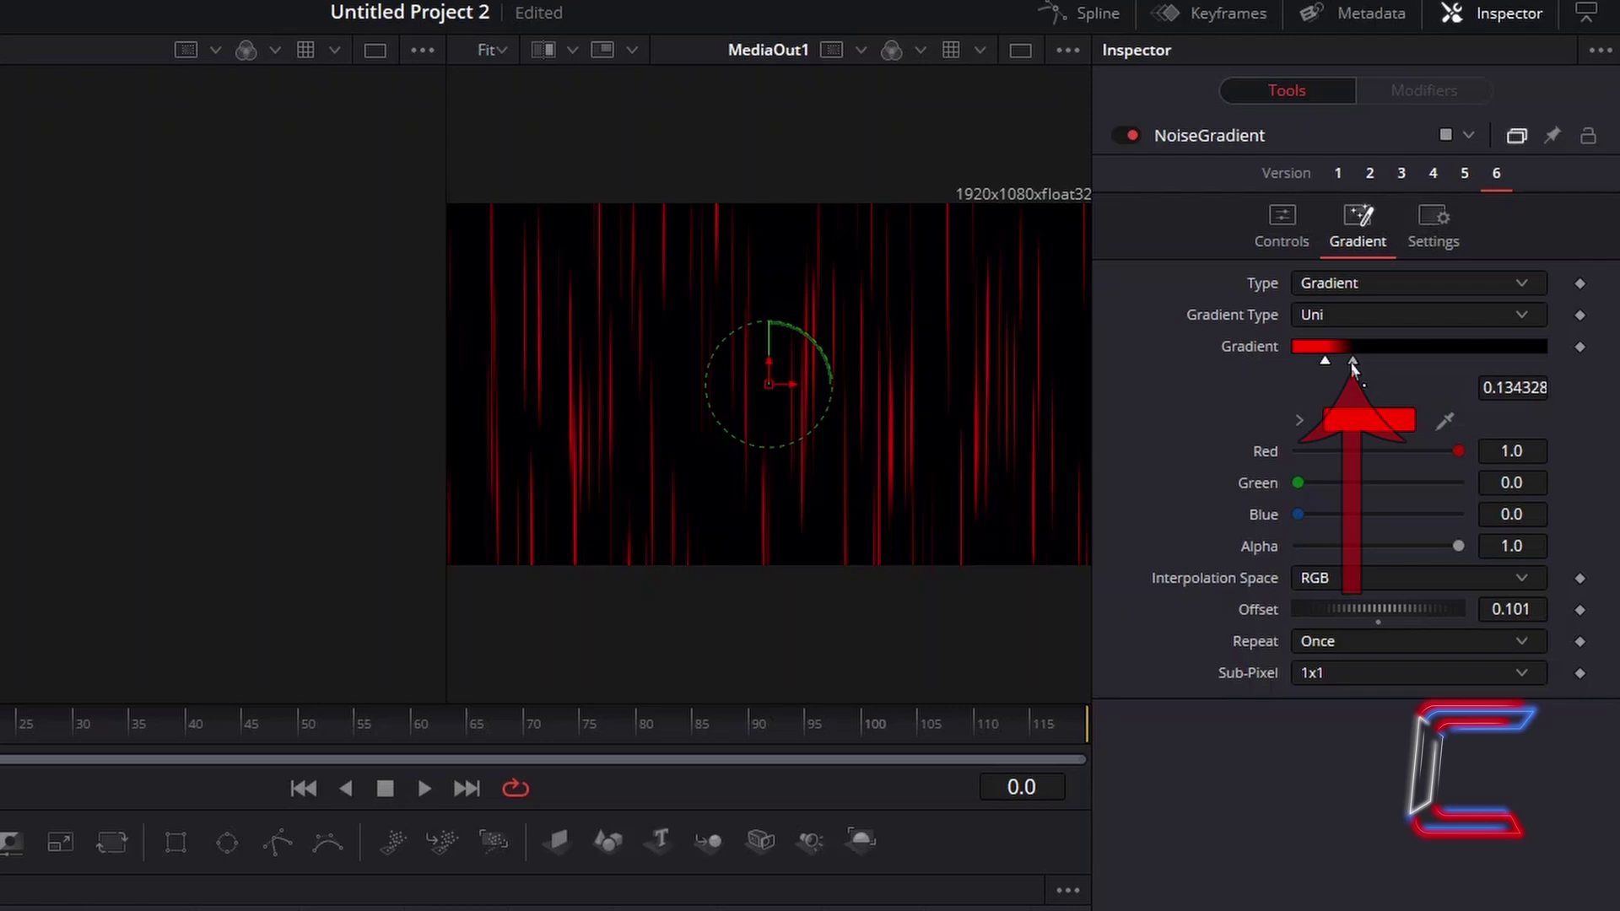
Move the second, black gradient stop to position 0.34.
click(1352, 363)
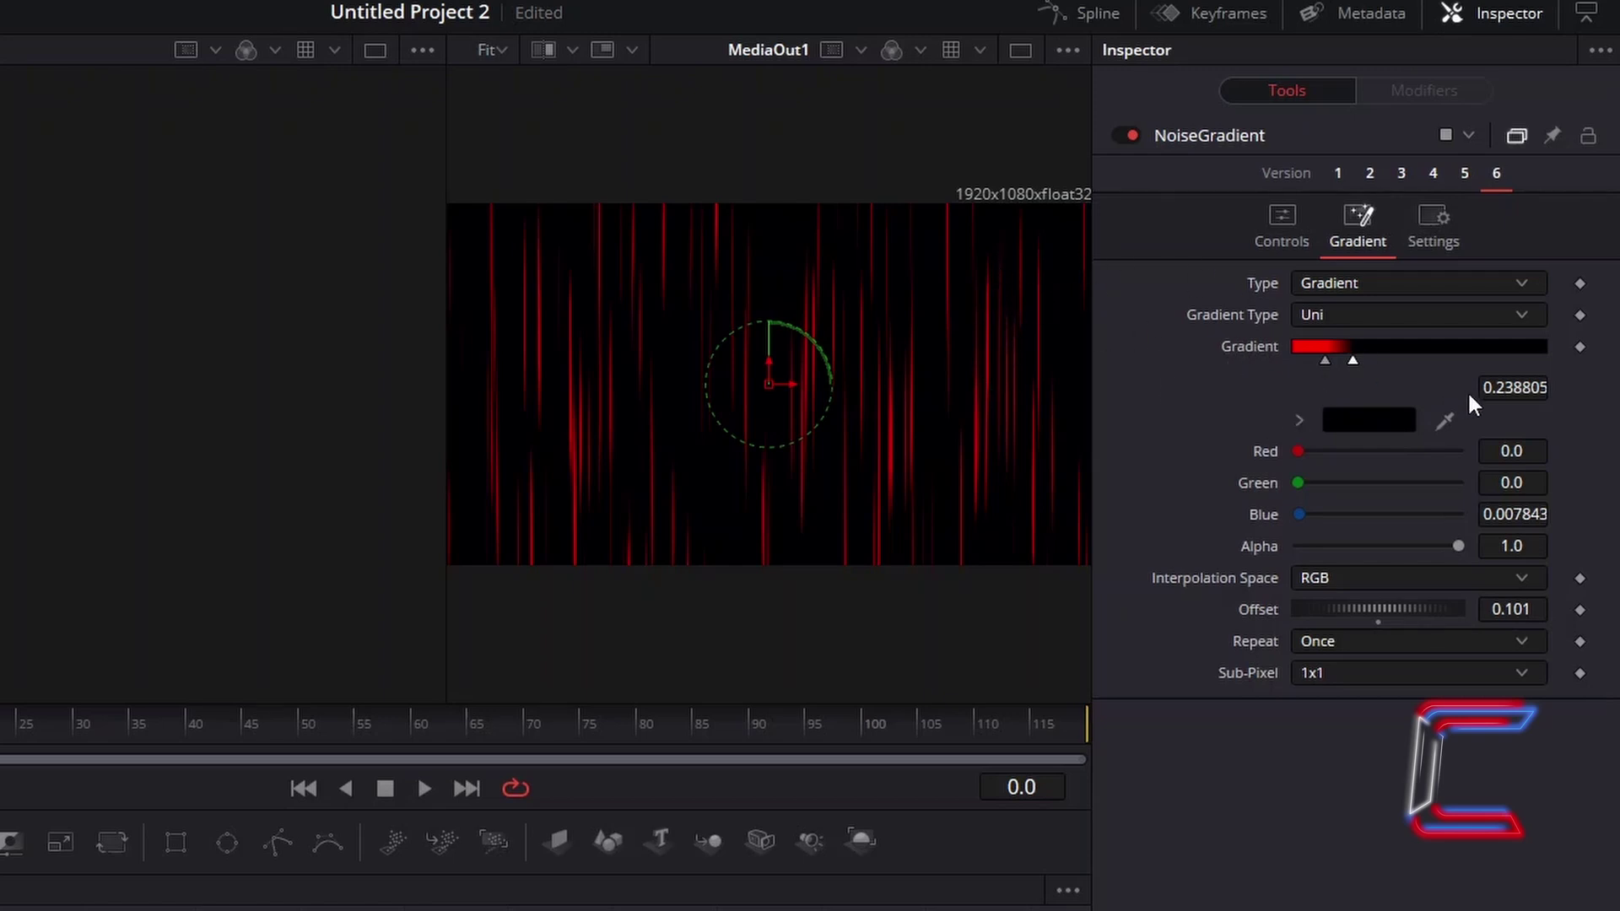
click(1538, 387)
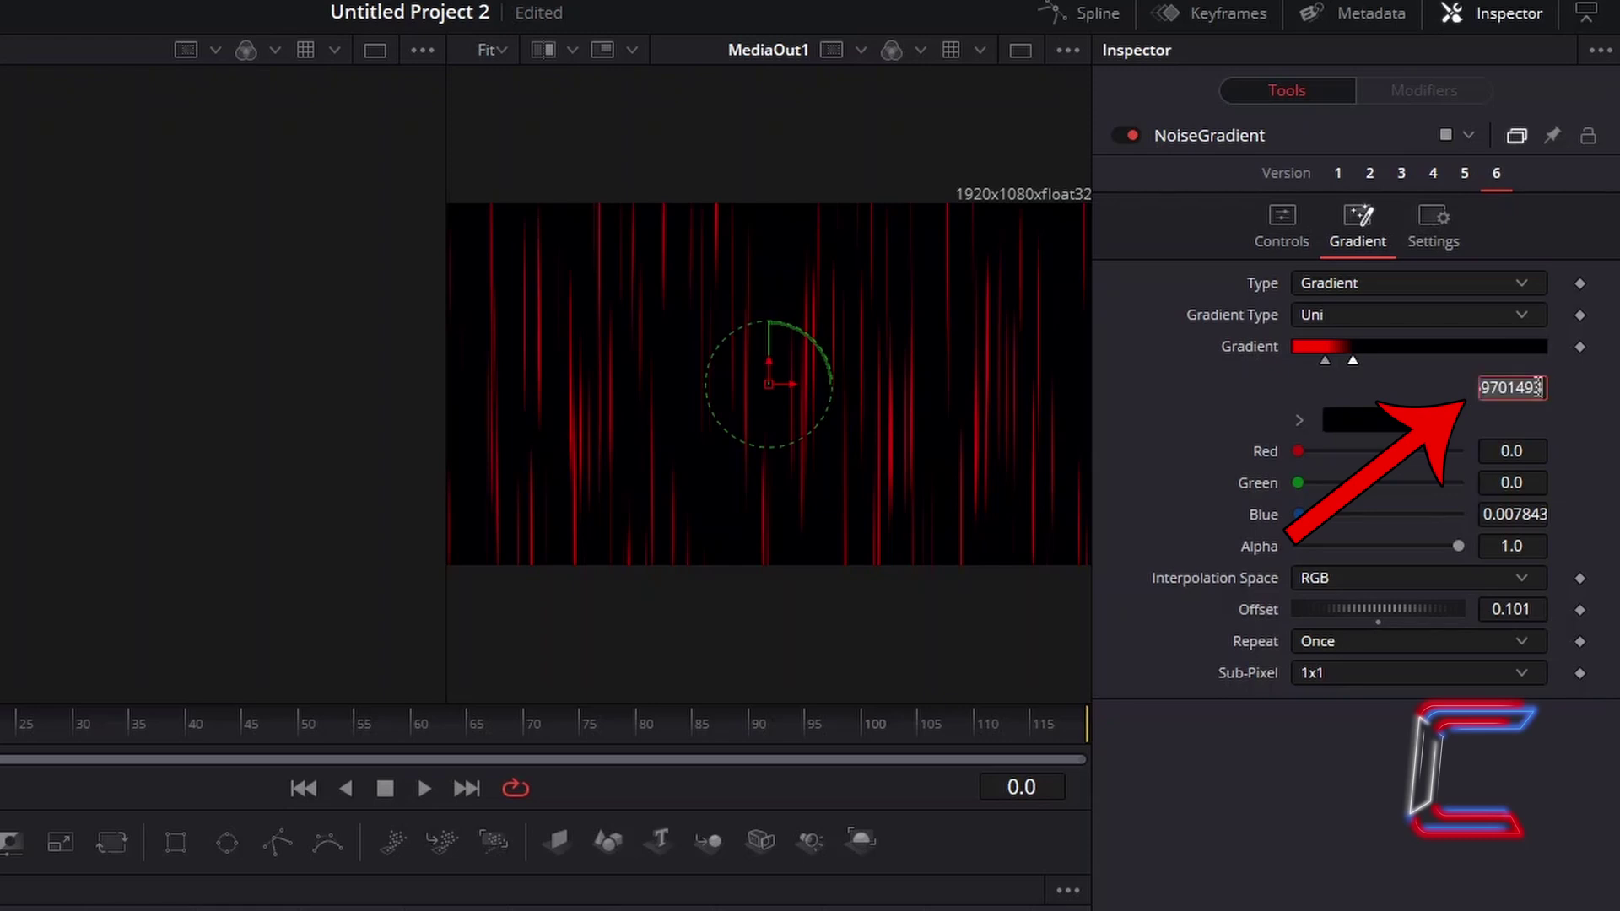
key(ctrl+a)
key(BackSpace)
text(0.34)
key(Tab)
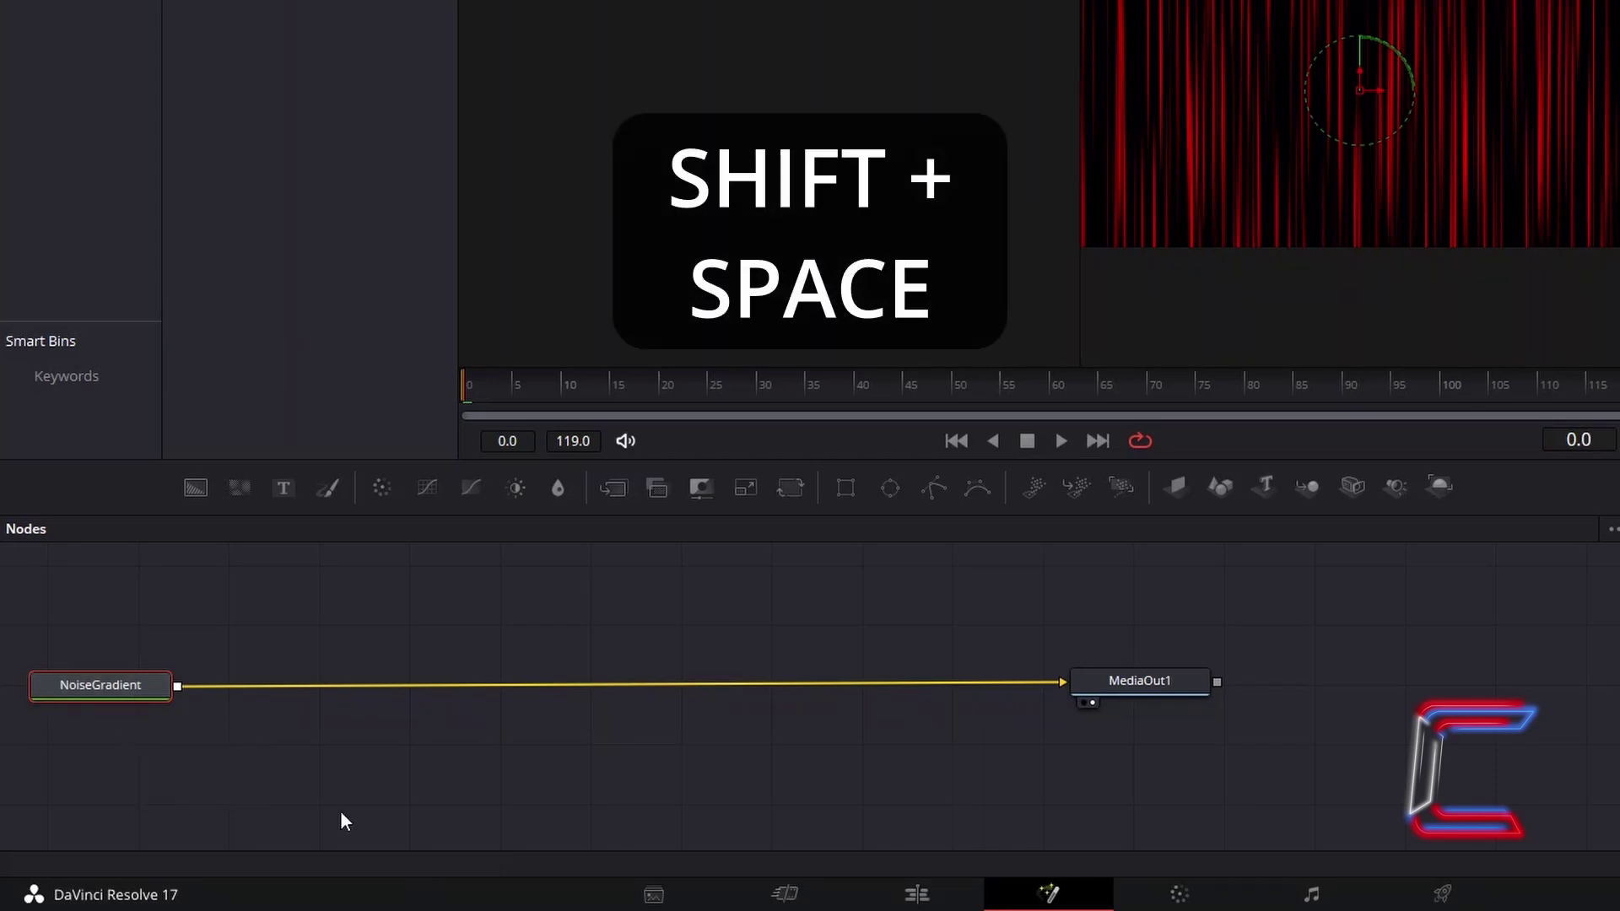
Add a Soft Glow node after NoiseGradient and set its Gain to 0.5.
key(shift+space)
text(Soft Glow)
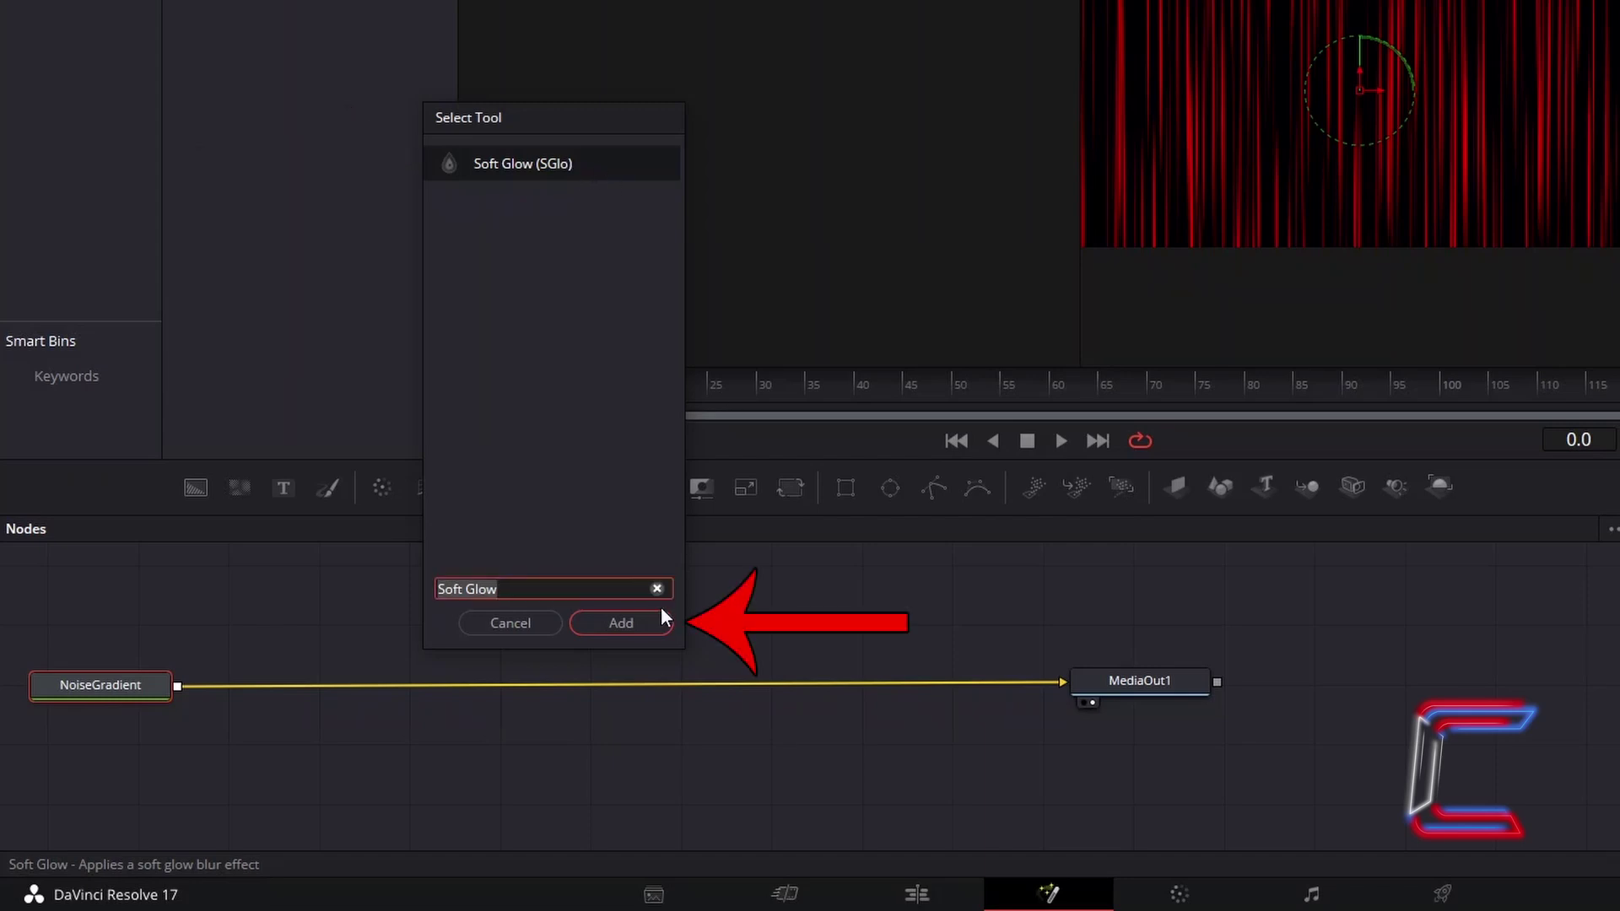
click(647, 626)
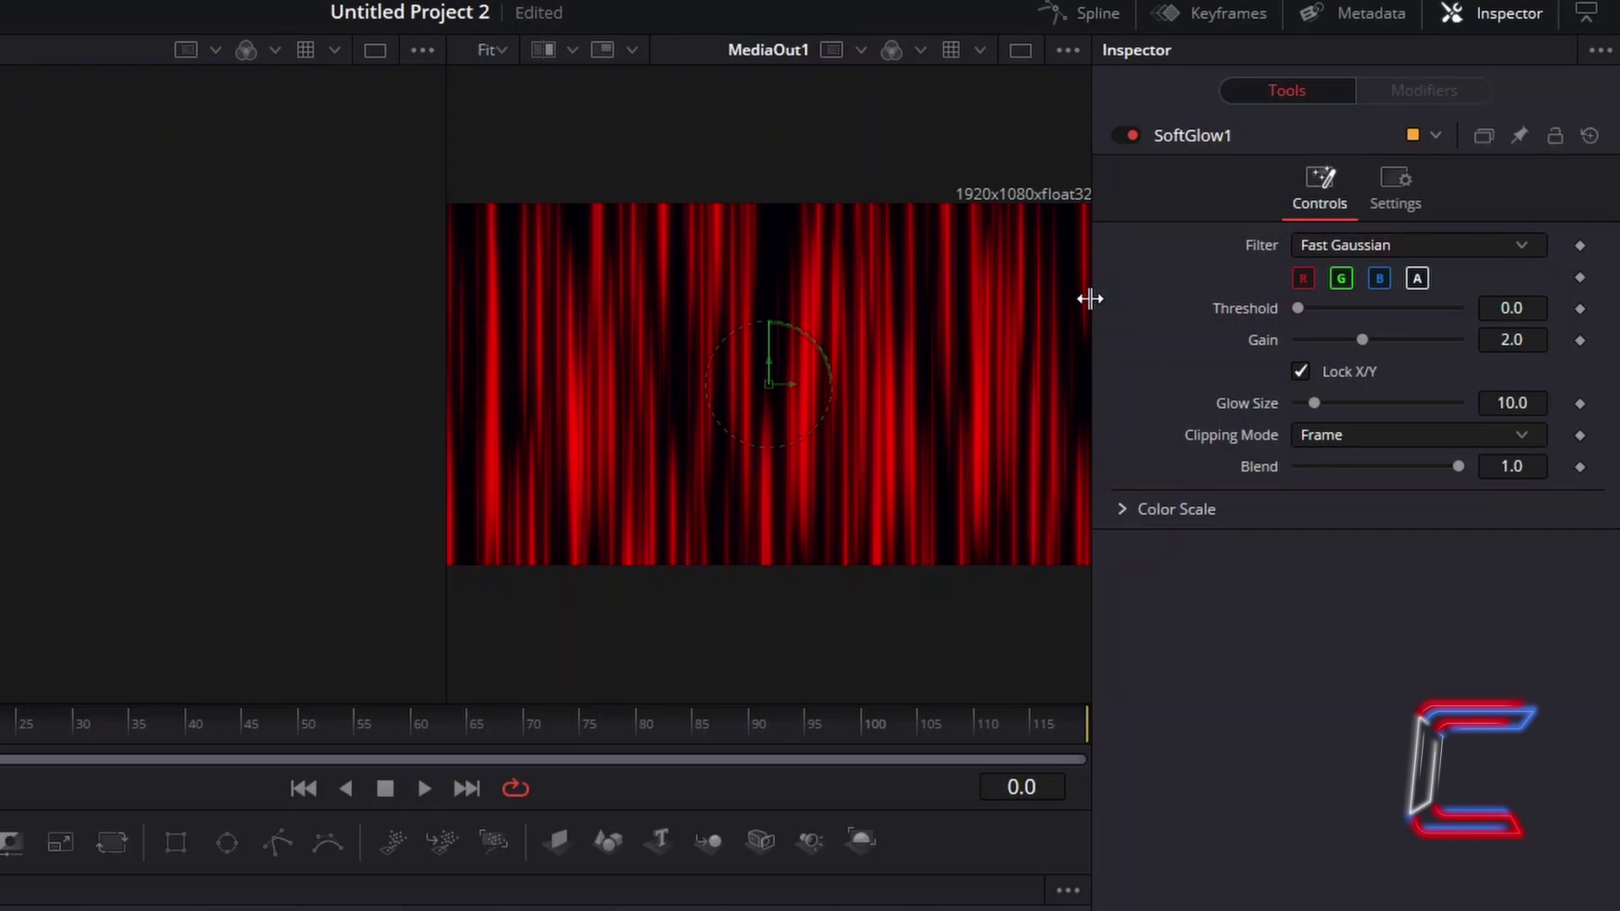
click(1545, 346)
text(0.5)
key(Tab)
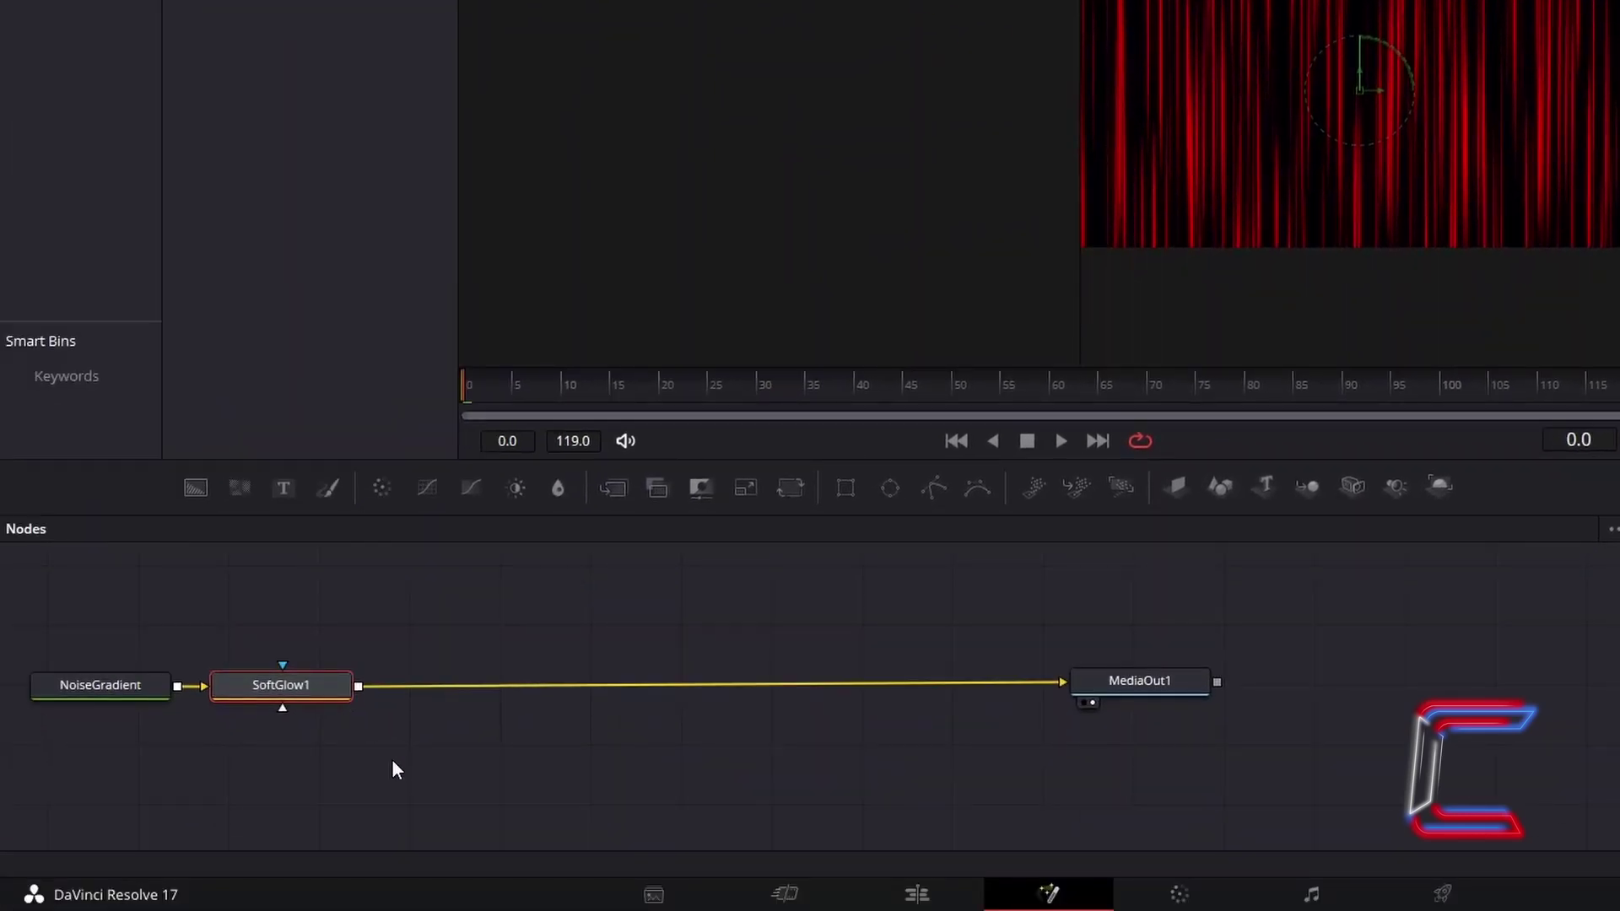
Add a DVE node after SoftGlow1 with X rotation 81.5 and Perspective 0.3.
key(shift+space)
text(DVE)
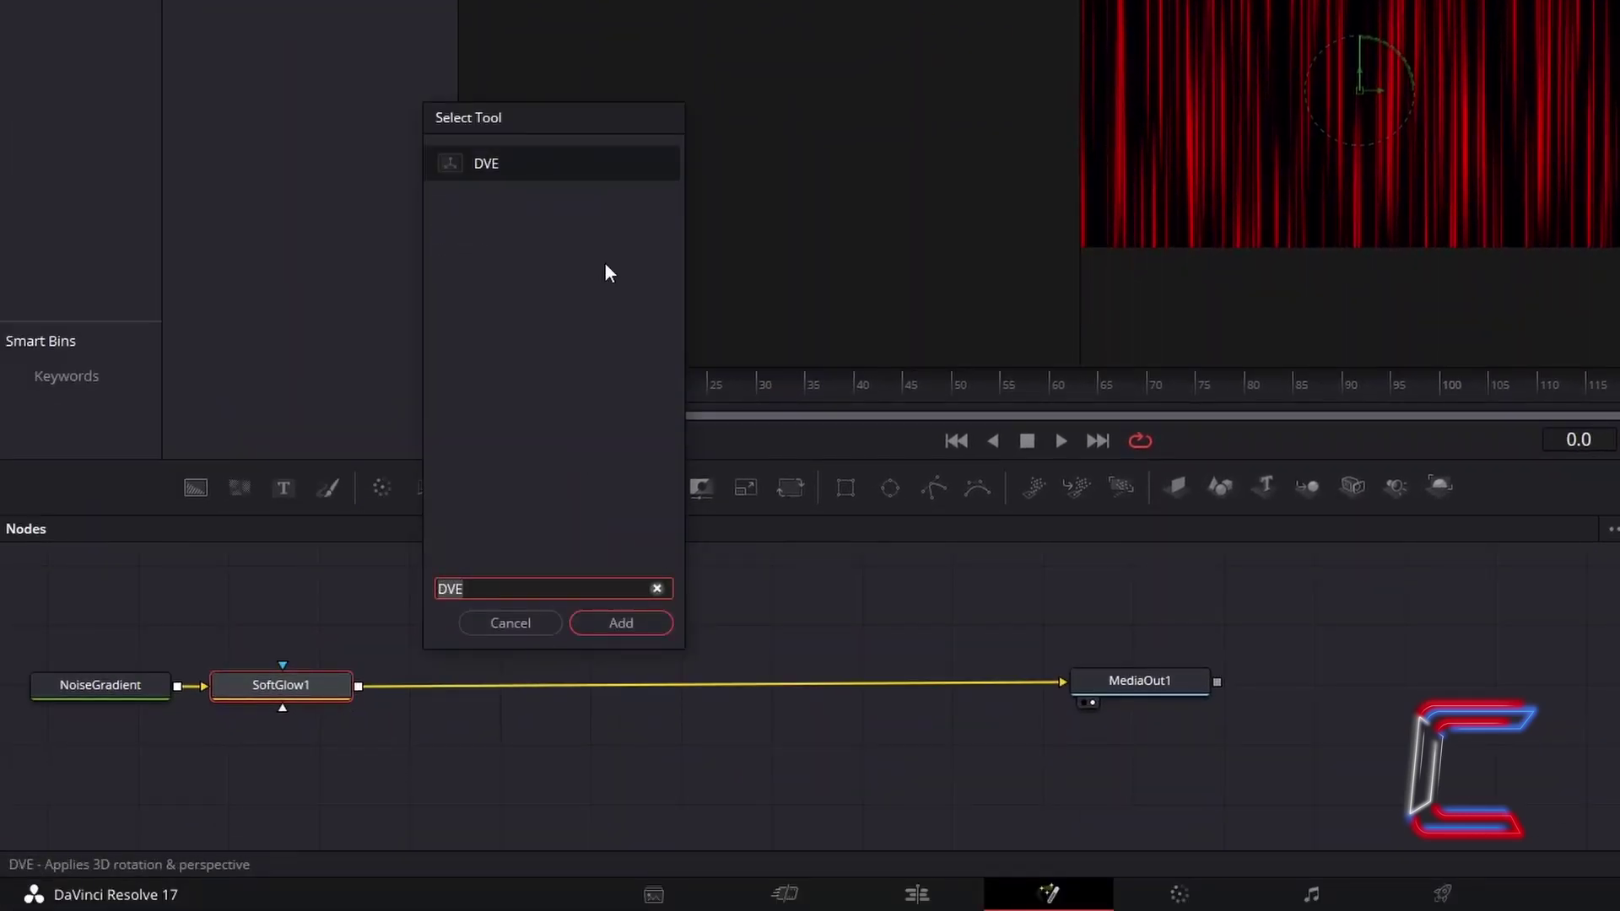
click(532, 166)
click(640, 620)
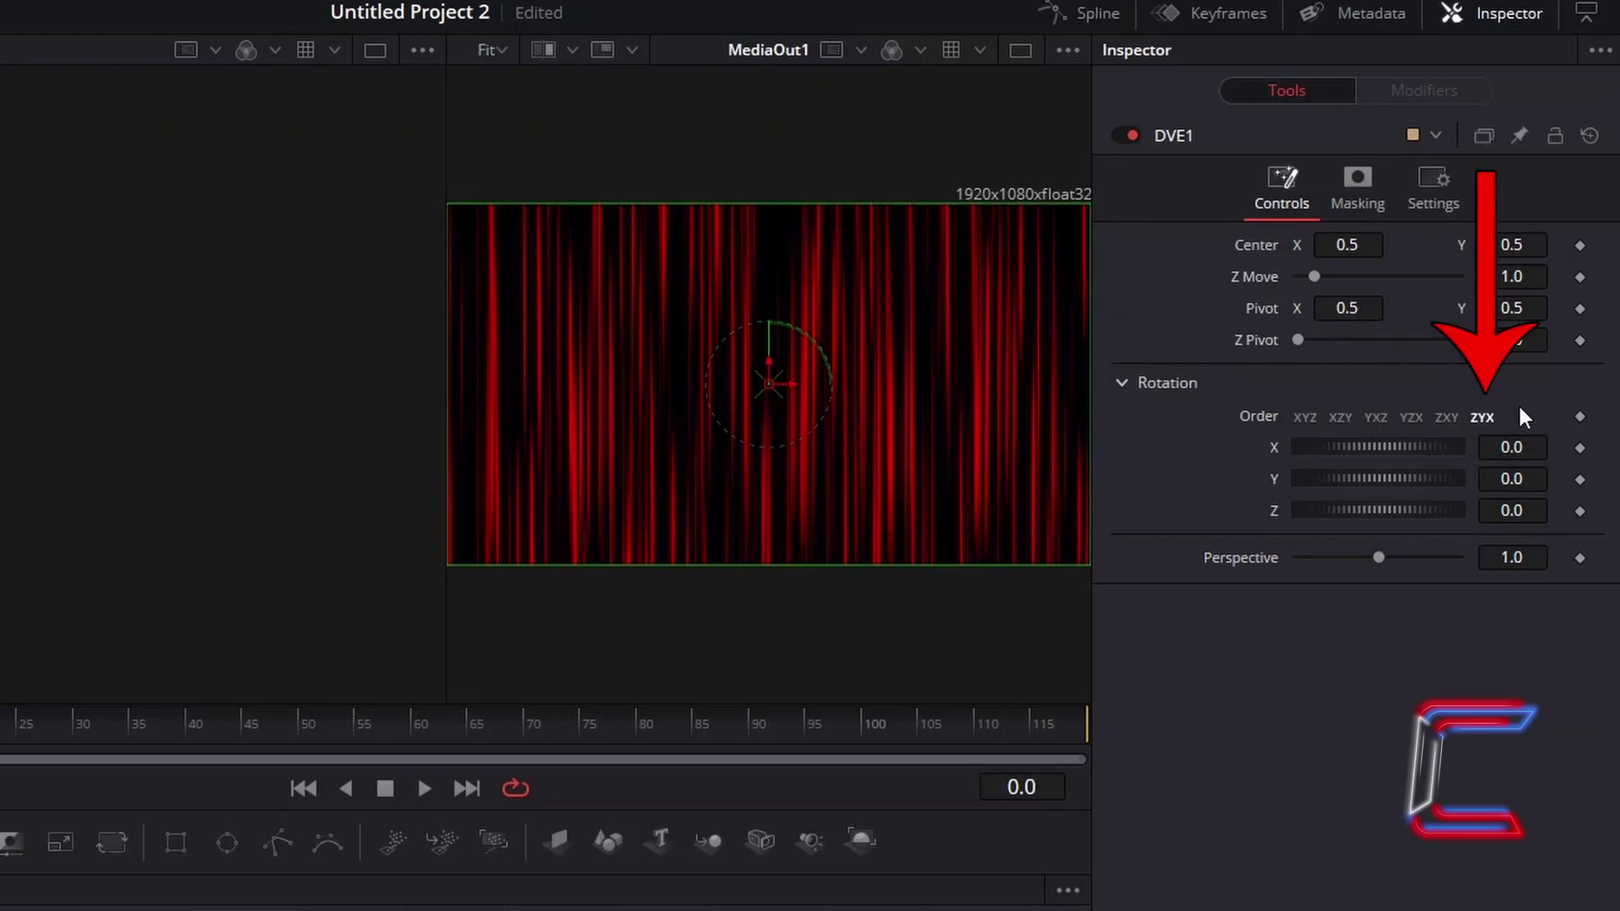
click(1540, 447)
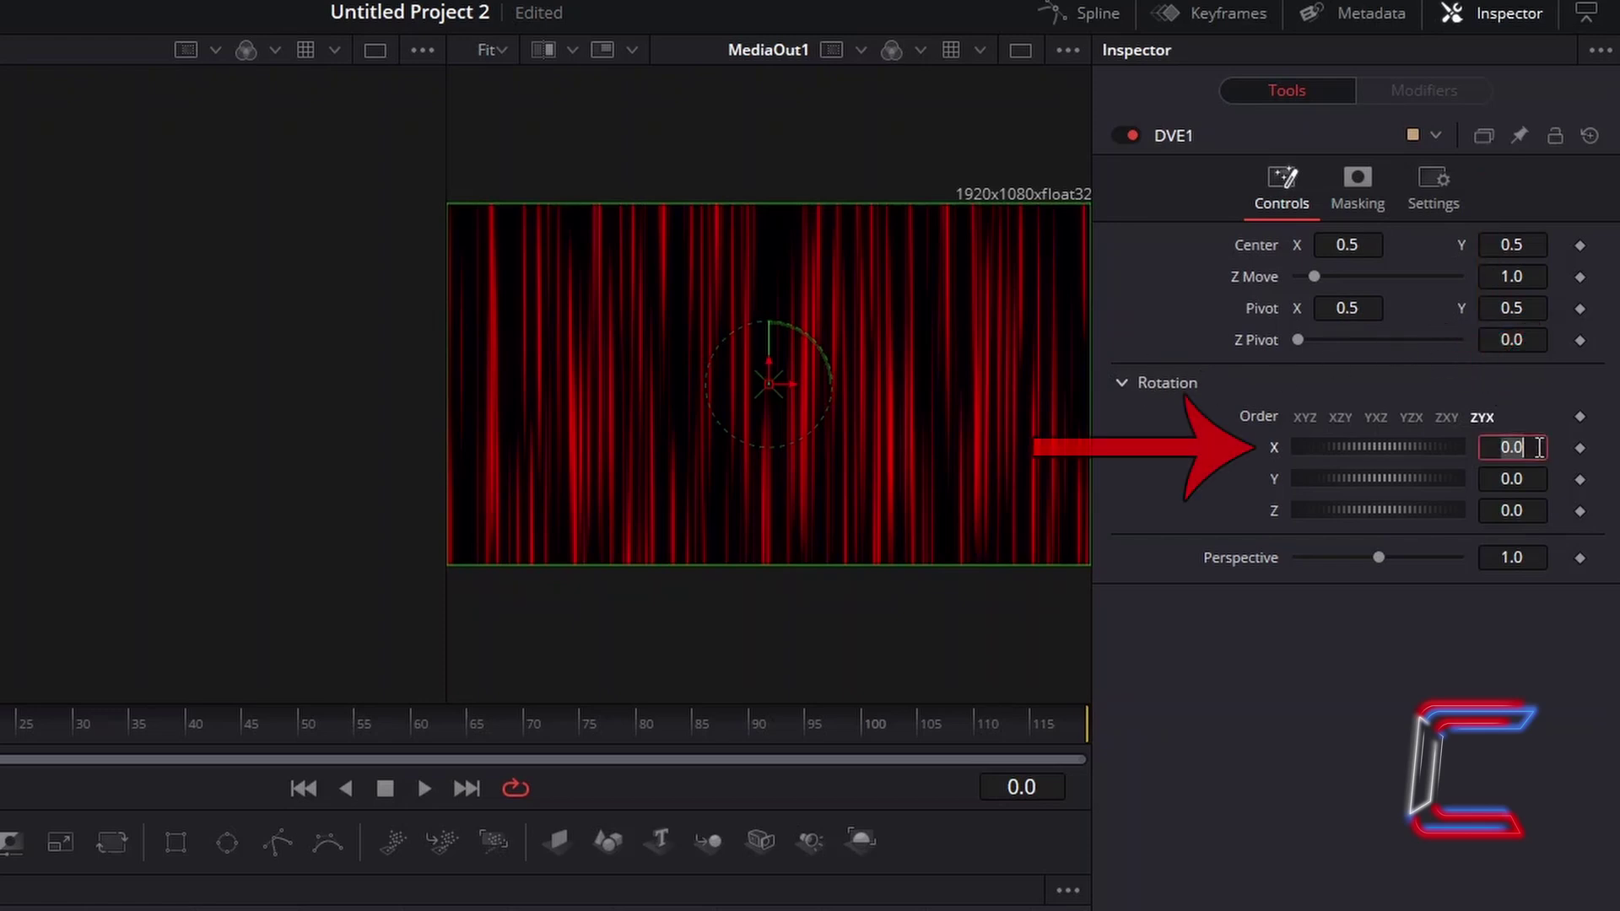
text(81.5)
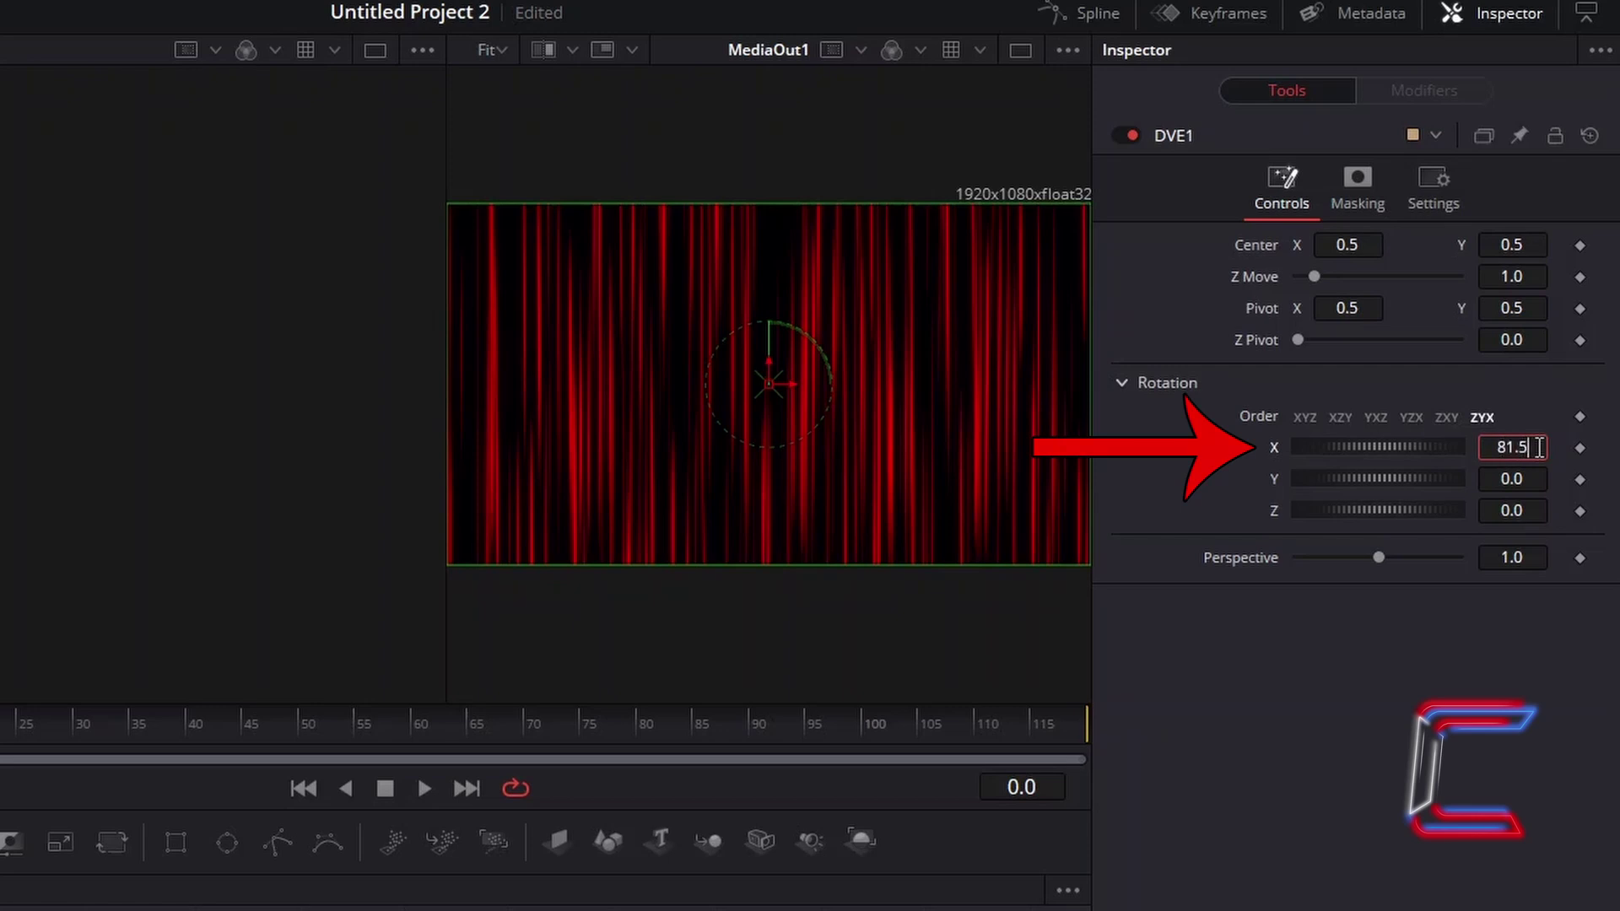
key(Tab)
click(1537, 556)
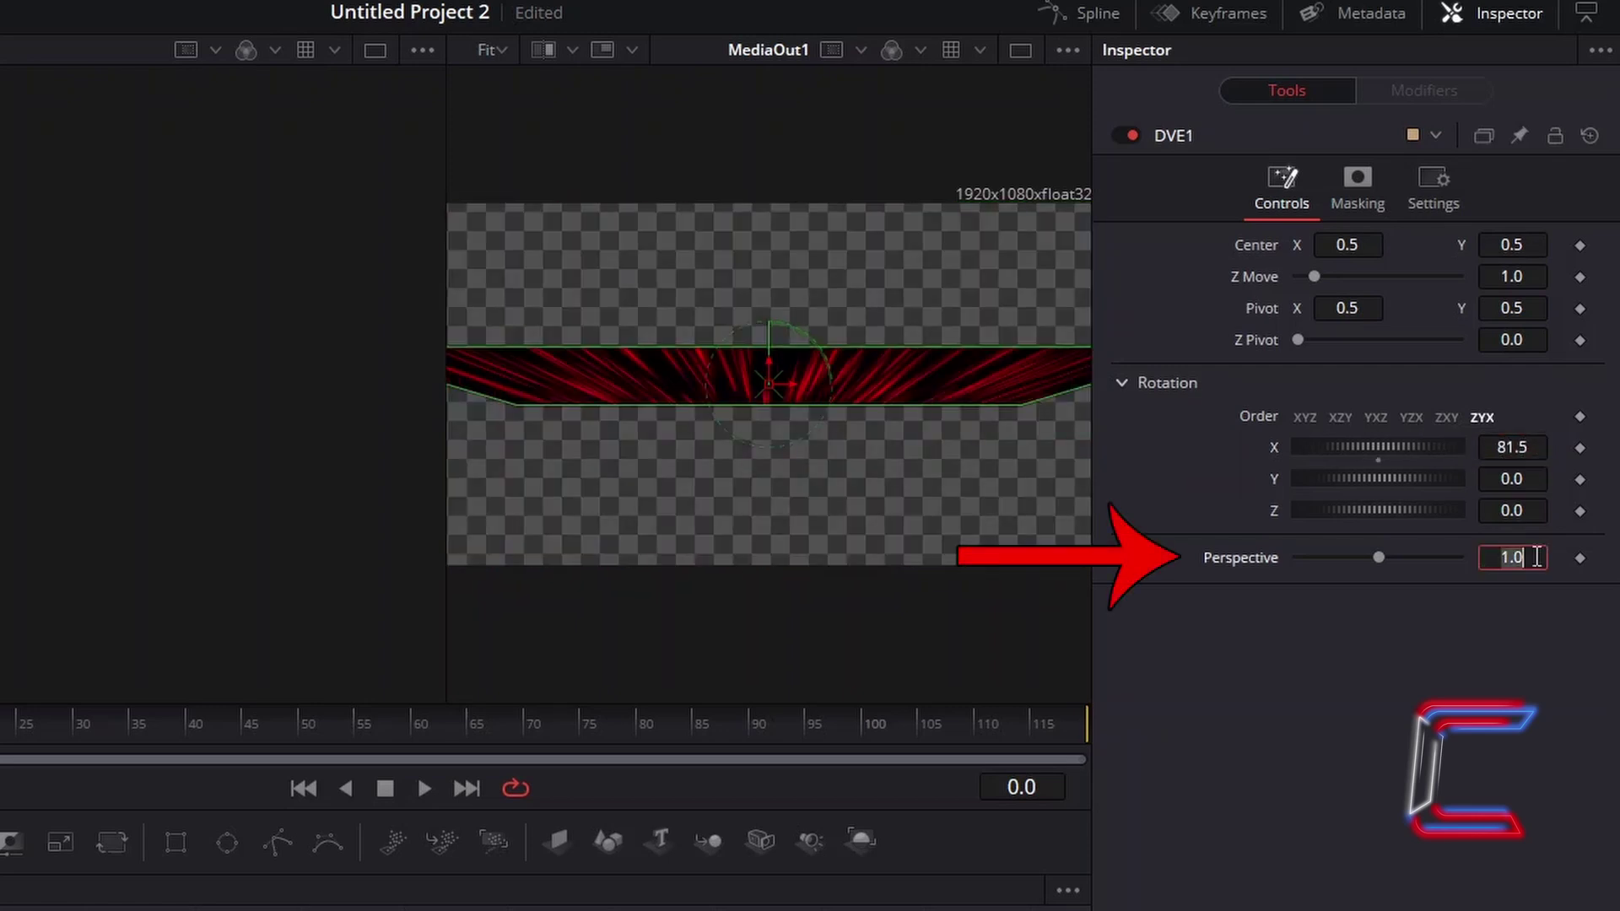
text(0.3)
key(Tab)
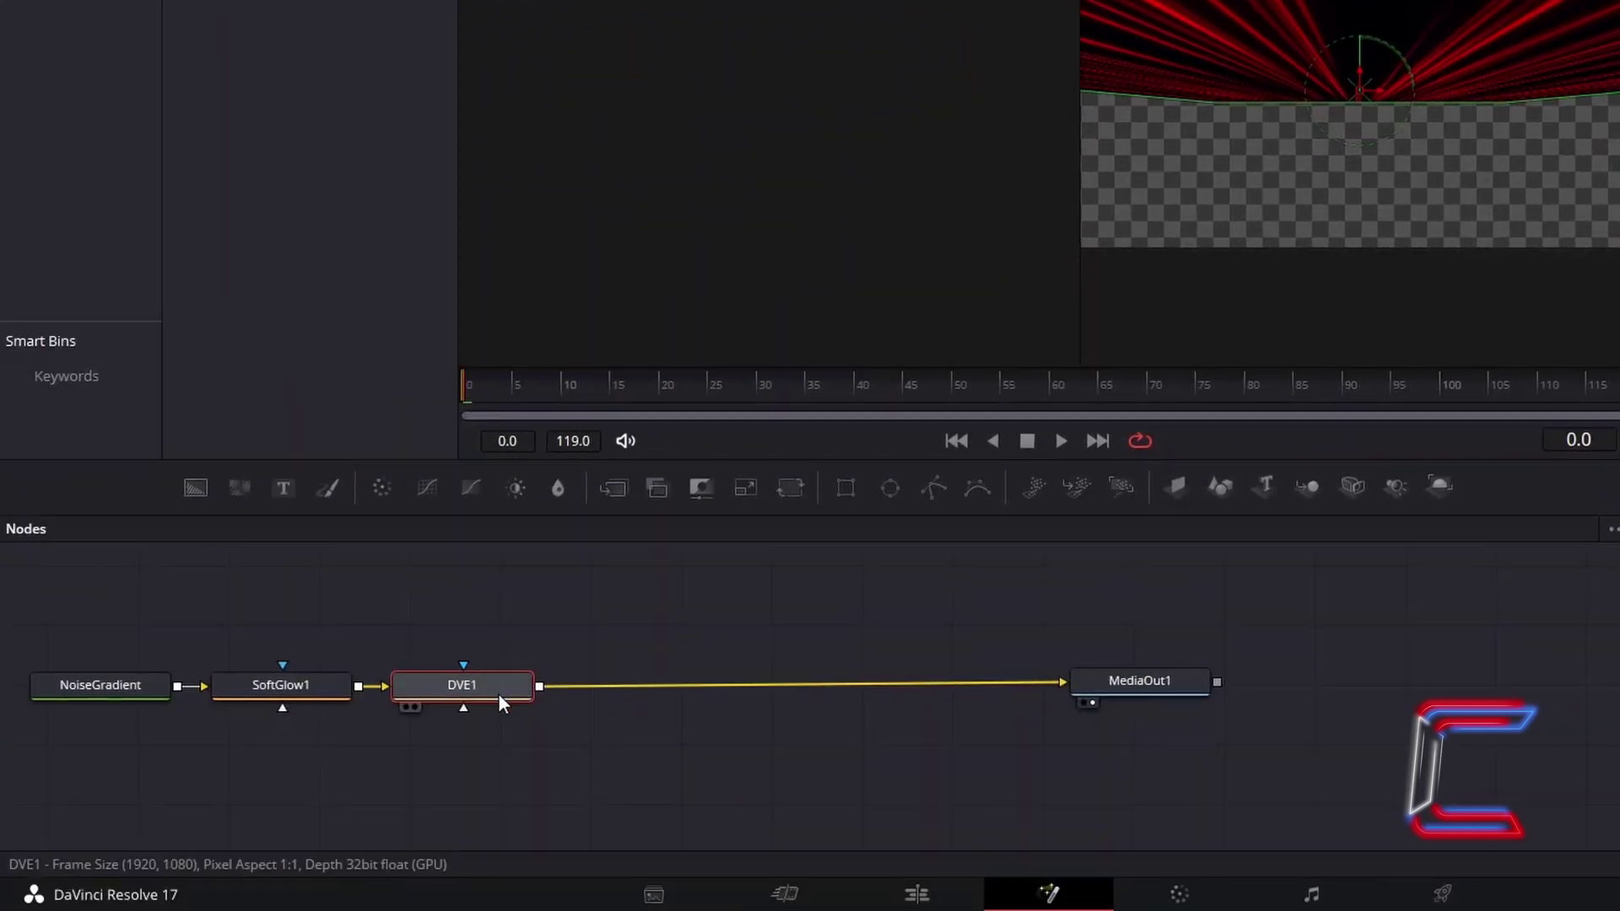
Insert a Transform node after DVE1 with its Width set to 2.5.
key(shift+space)
text(transform)
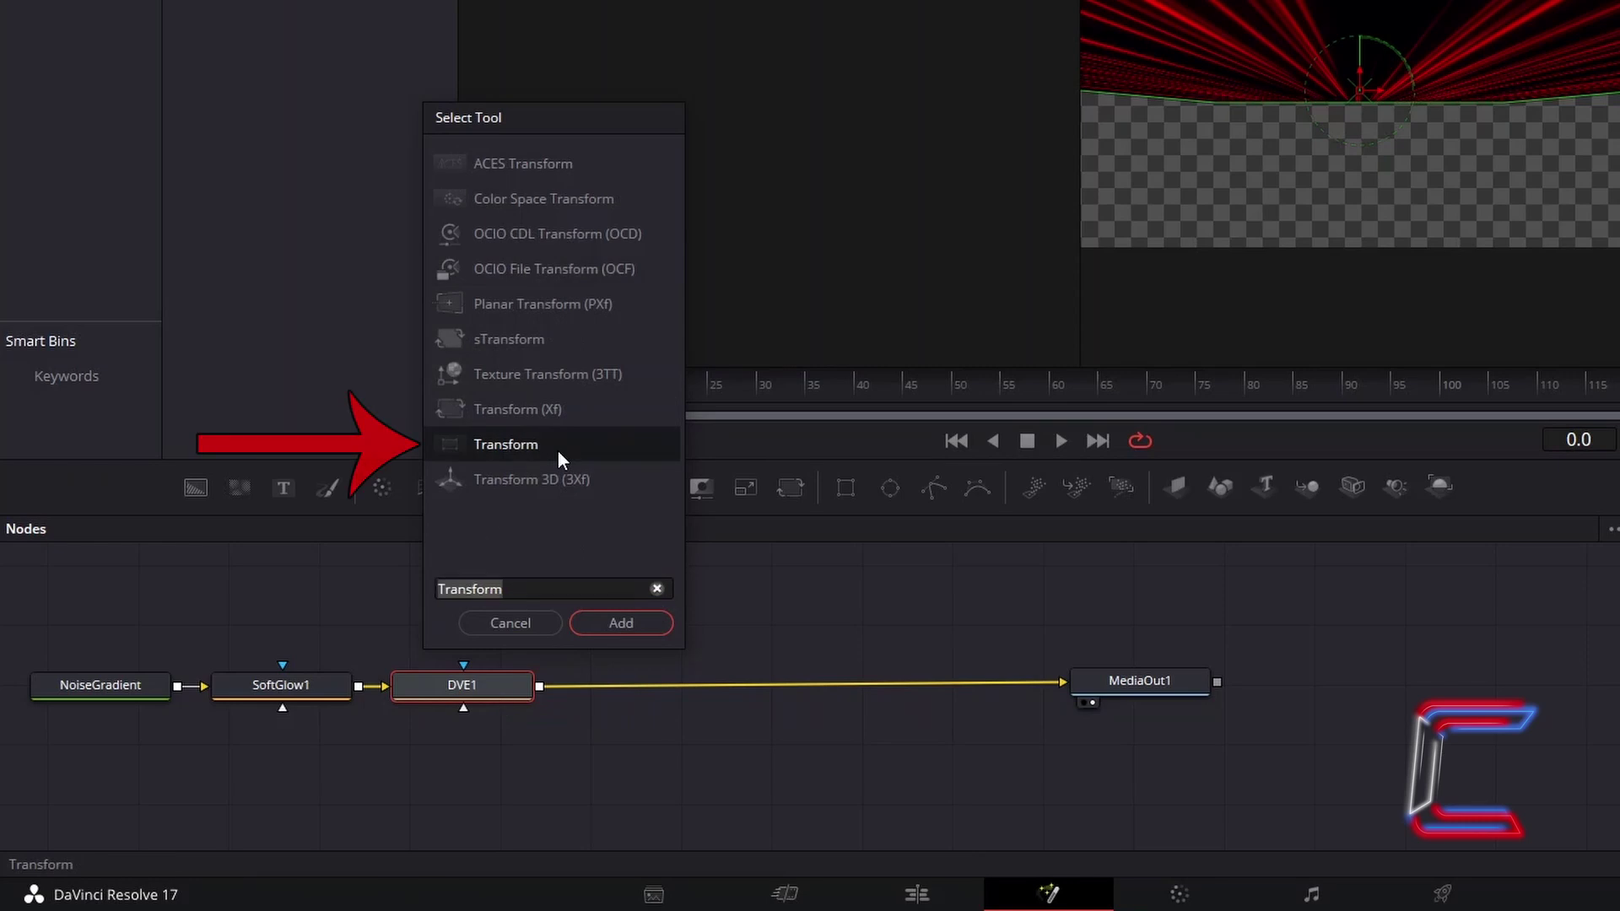
click(644, 626)
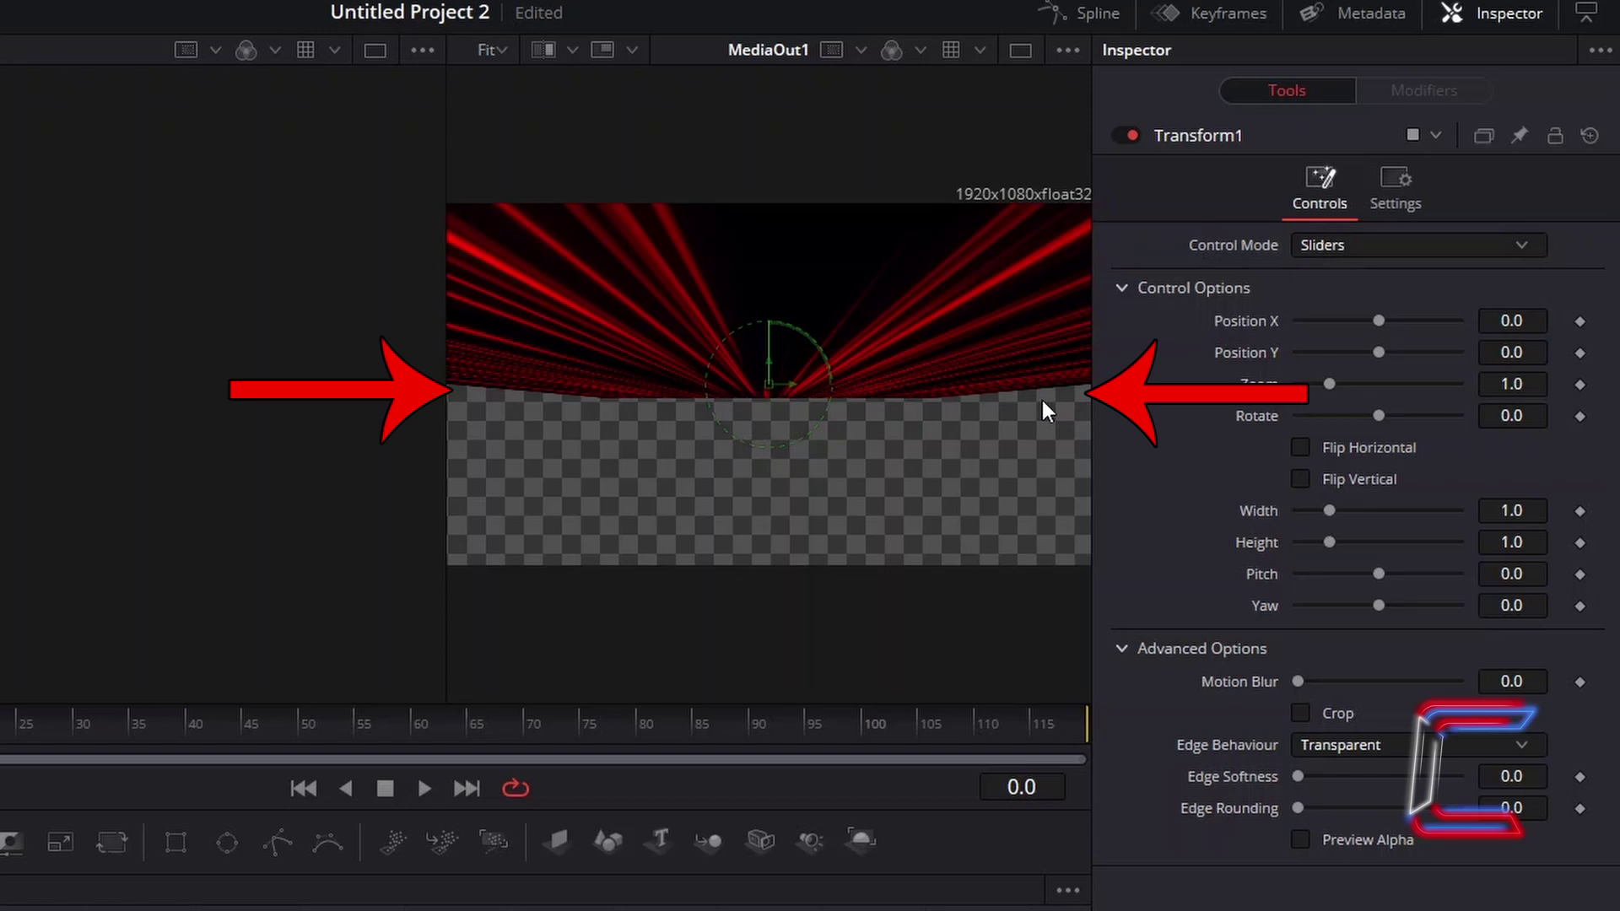
click(1543, 506)
text(2.5)
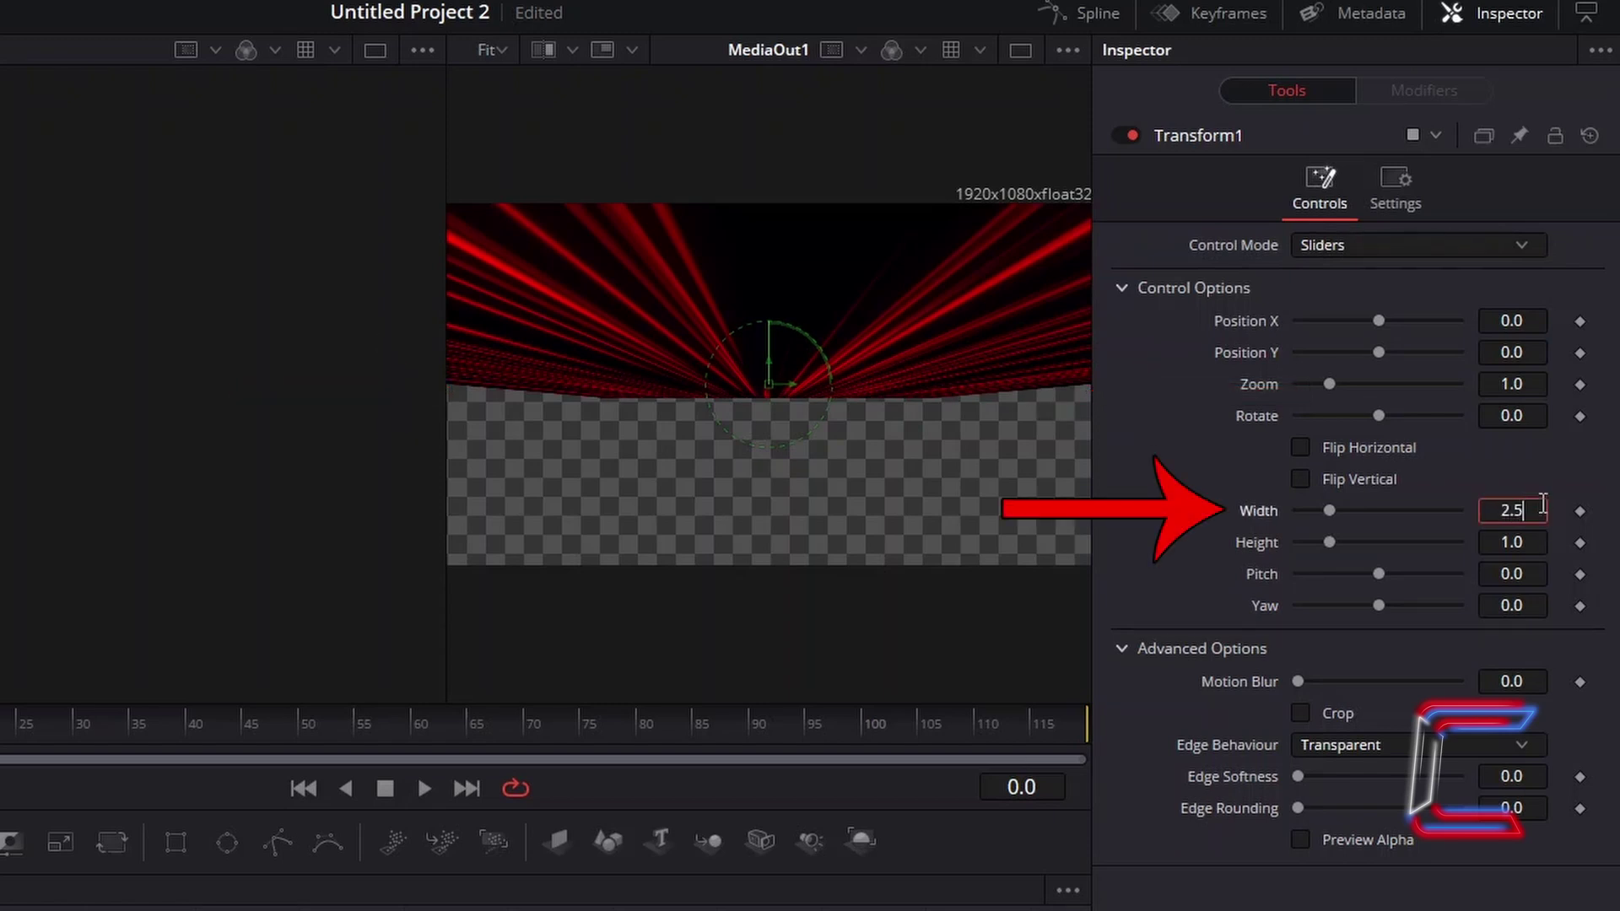
key(Tab)
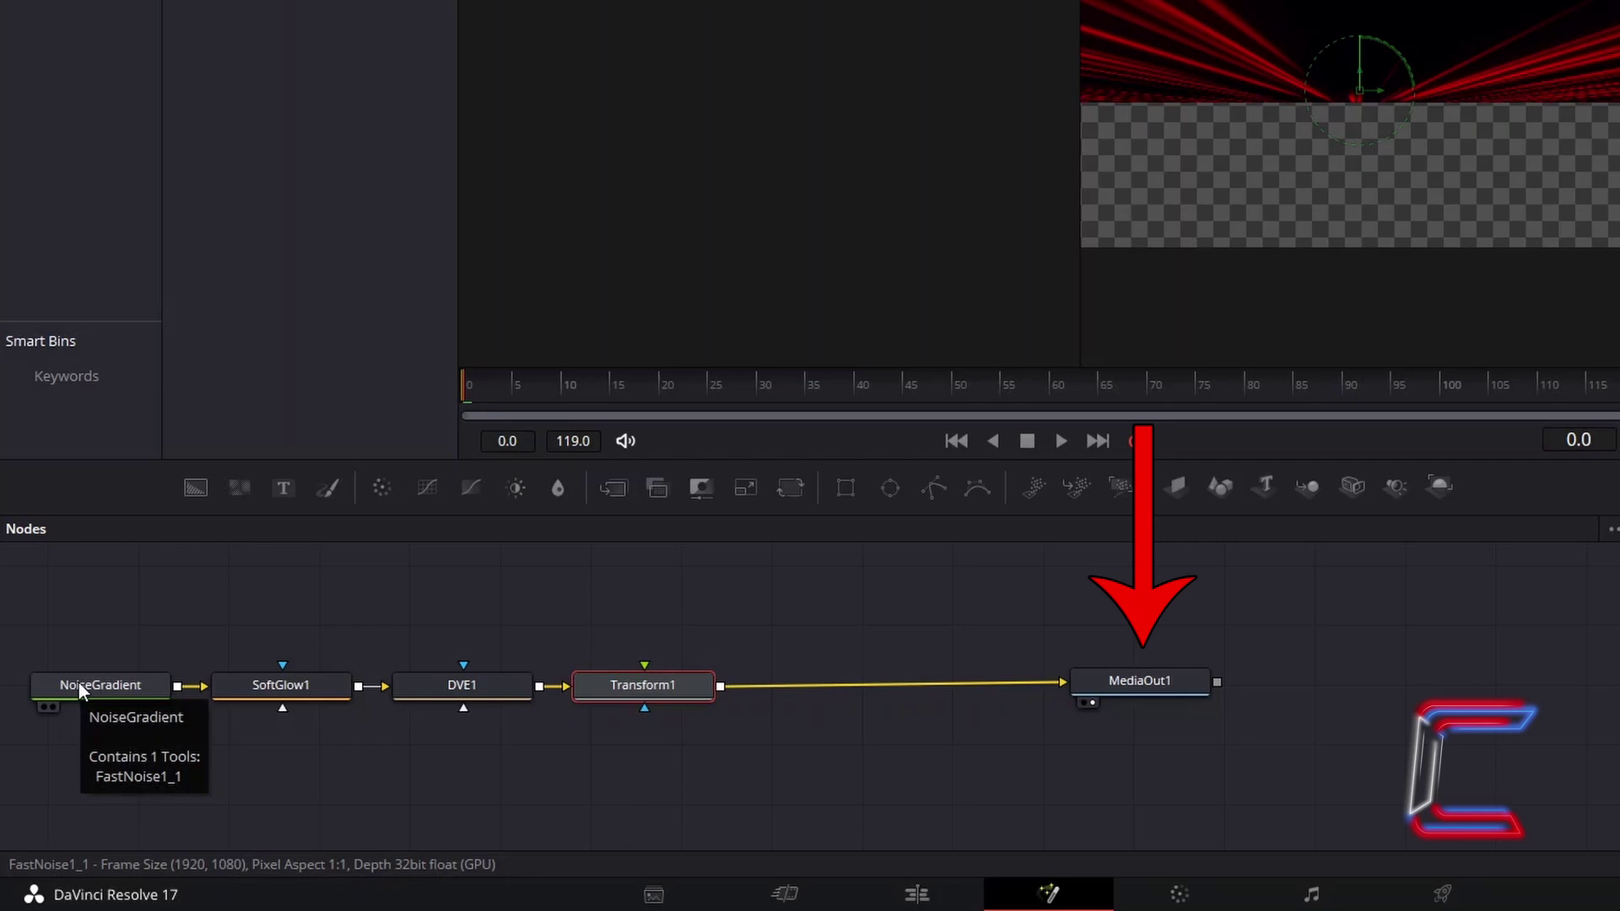
Copy the NoiseGradient, SoftGlow1, DVE1 and Transform1 nodes and paste a duplicate chain below.
click(150, 687)
ctrl+click(304, 687)
ctrl+click(486, 699)
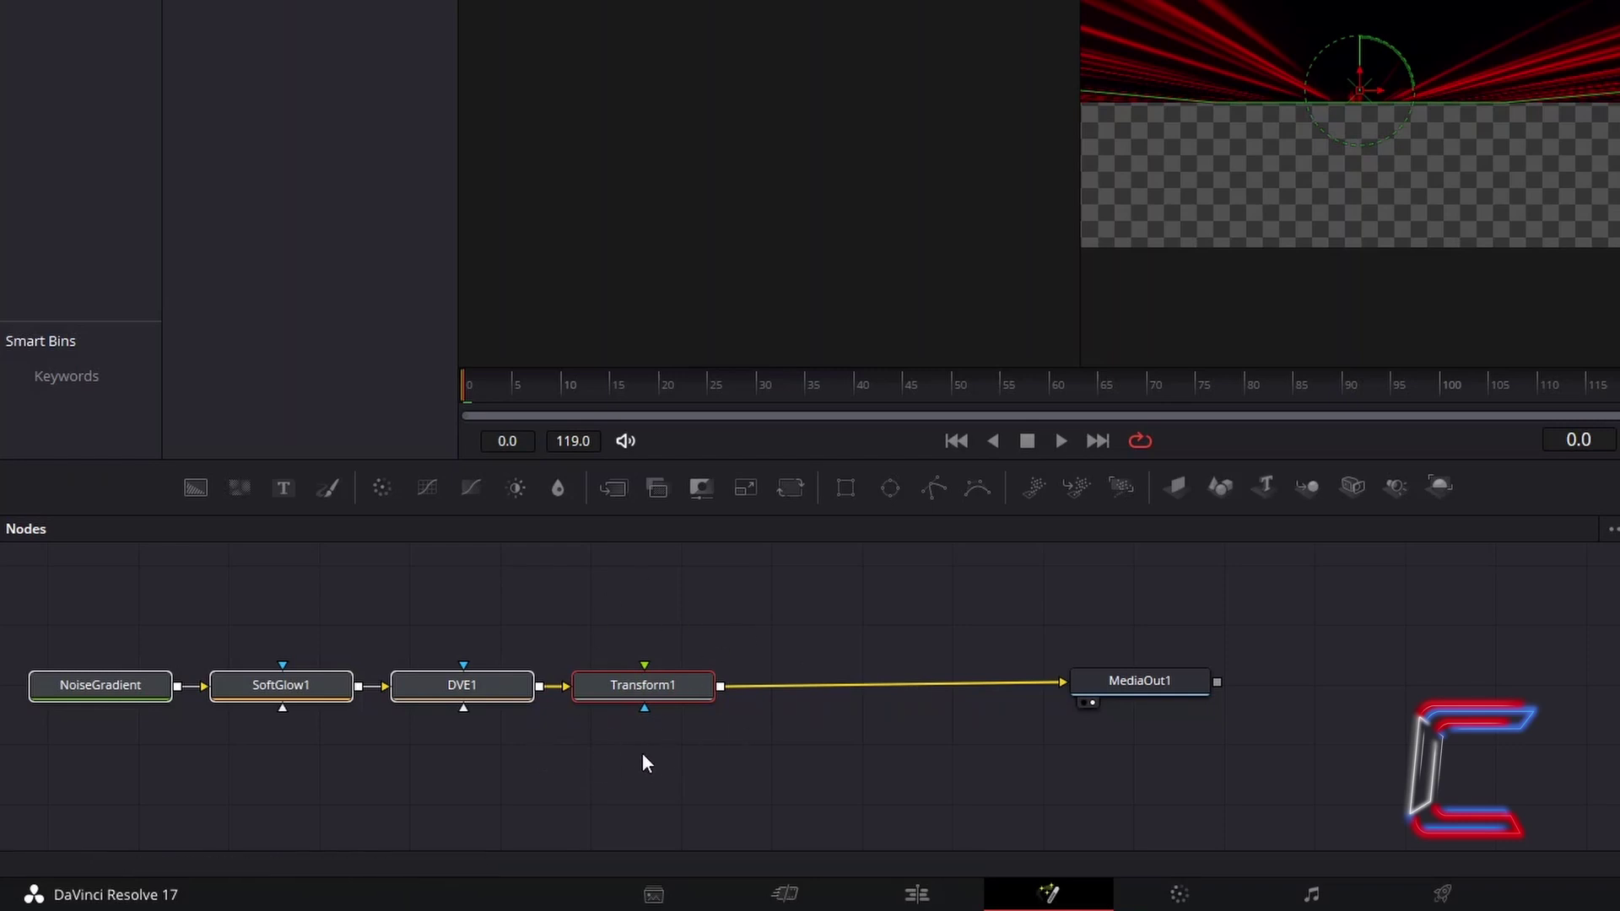
click(666, 775)
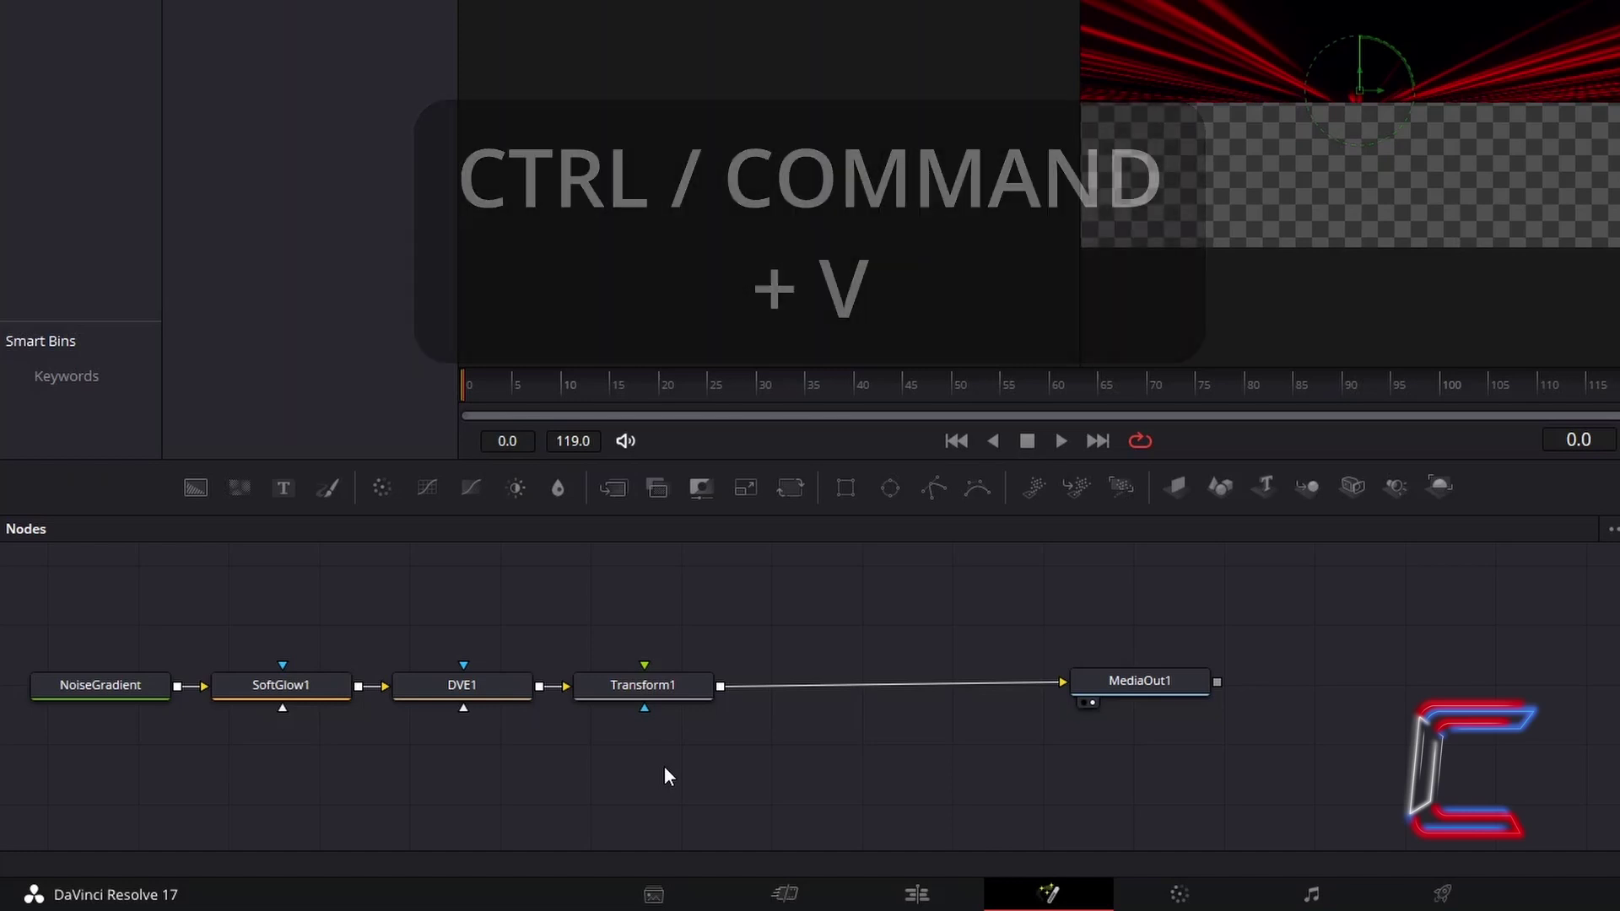
key(ctrl+v)
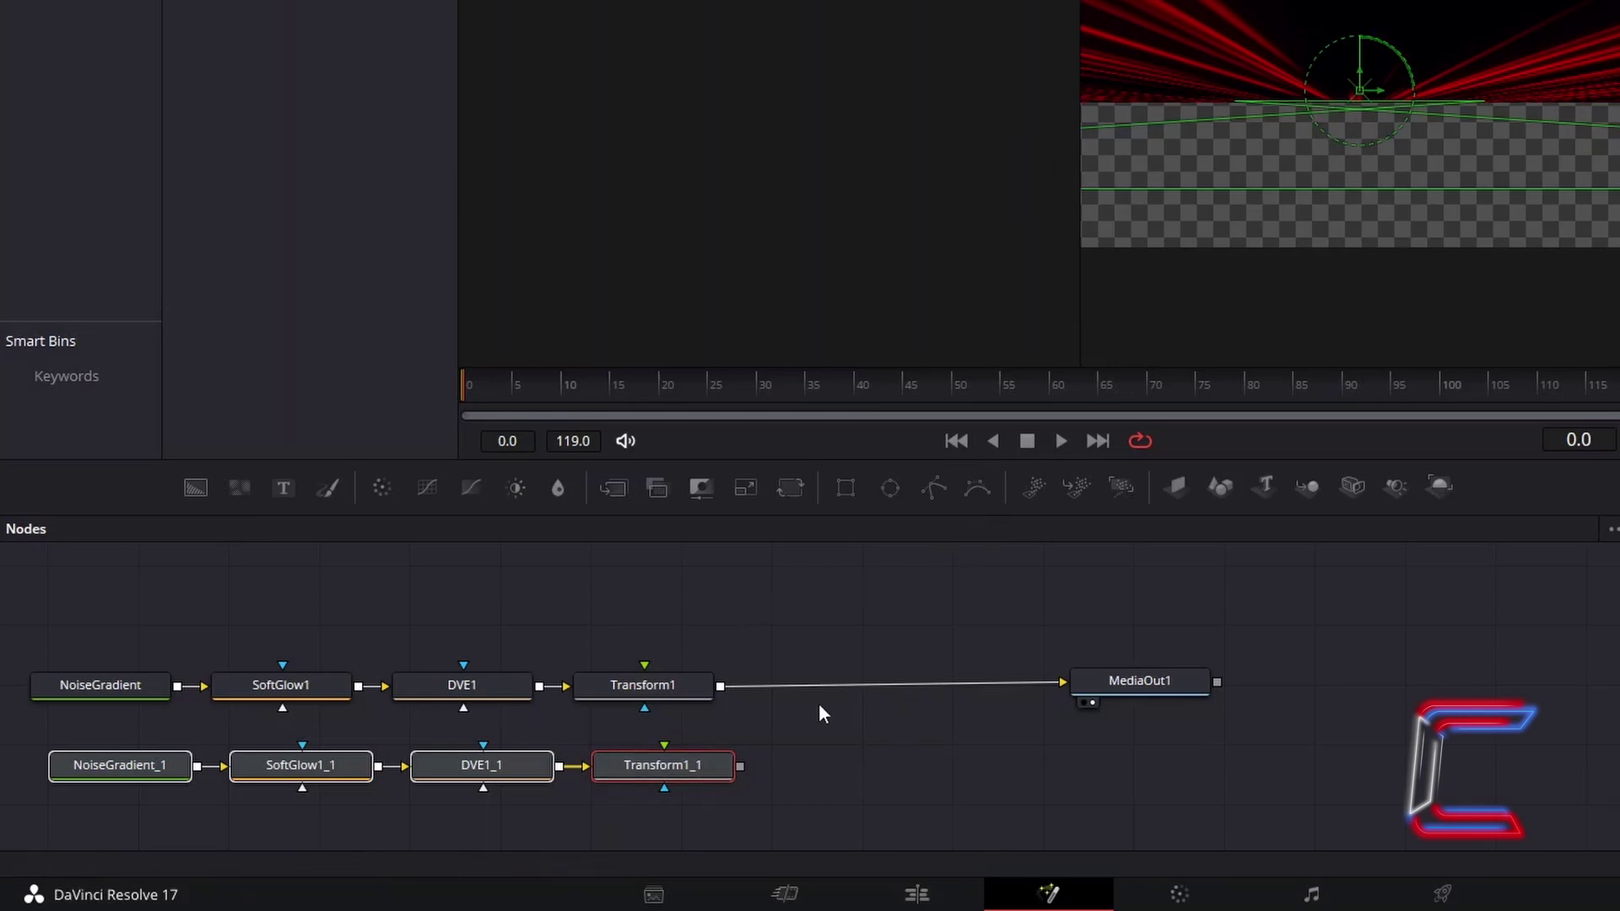
Add Merge1 after Transform1 and wire Transform1_1 into its foreground input.
click(694, 691)
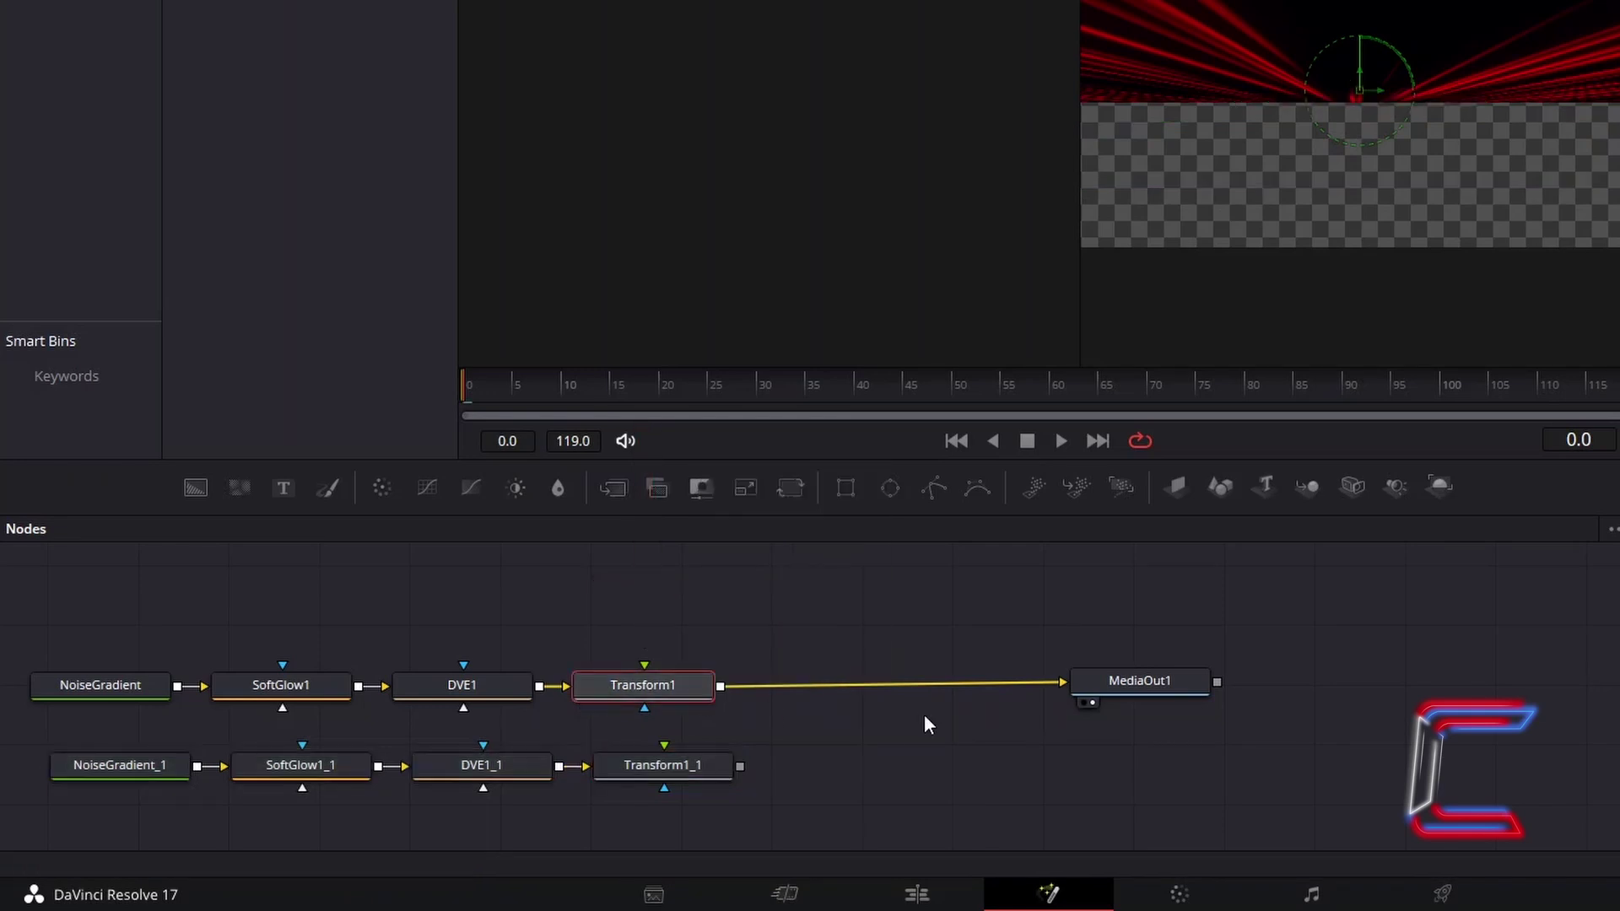
key(shift+space)
text(Merge)
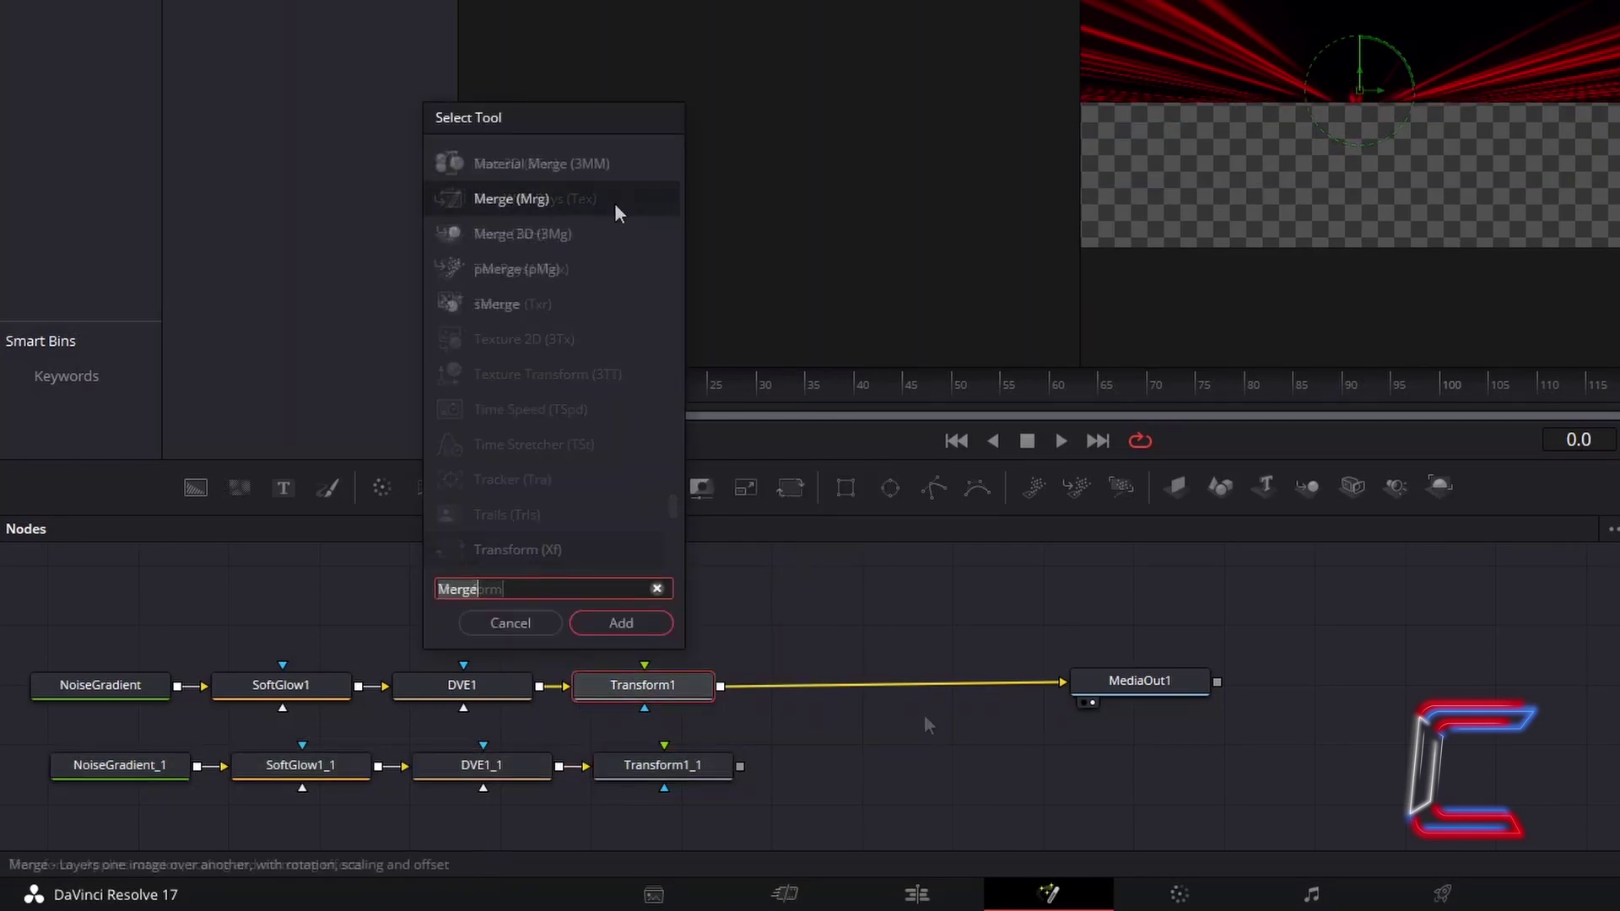
click(654, 621)
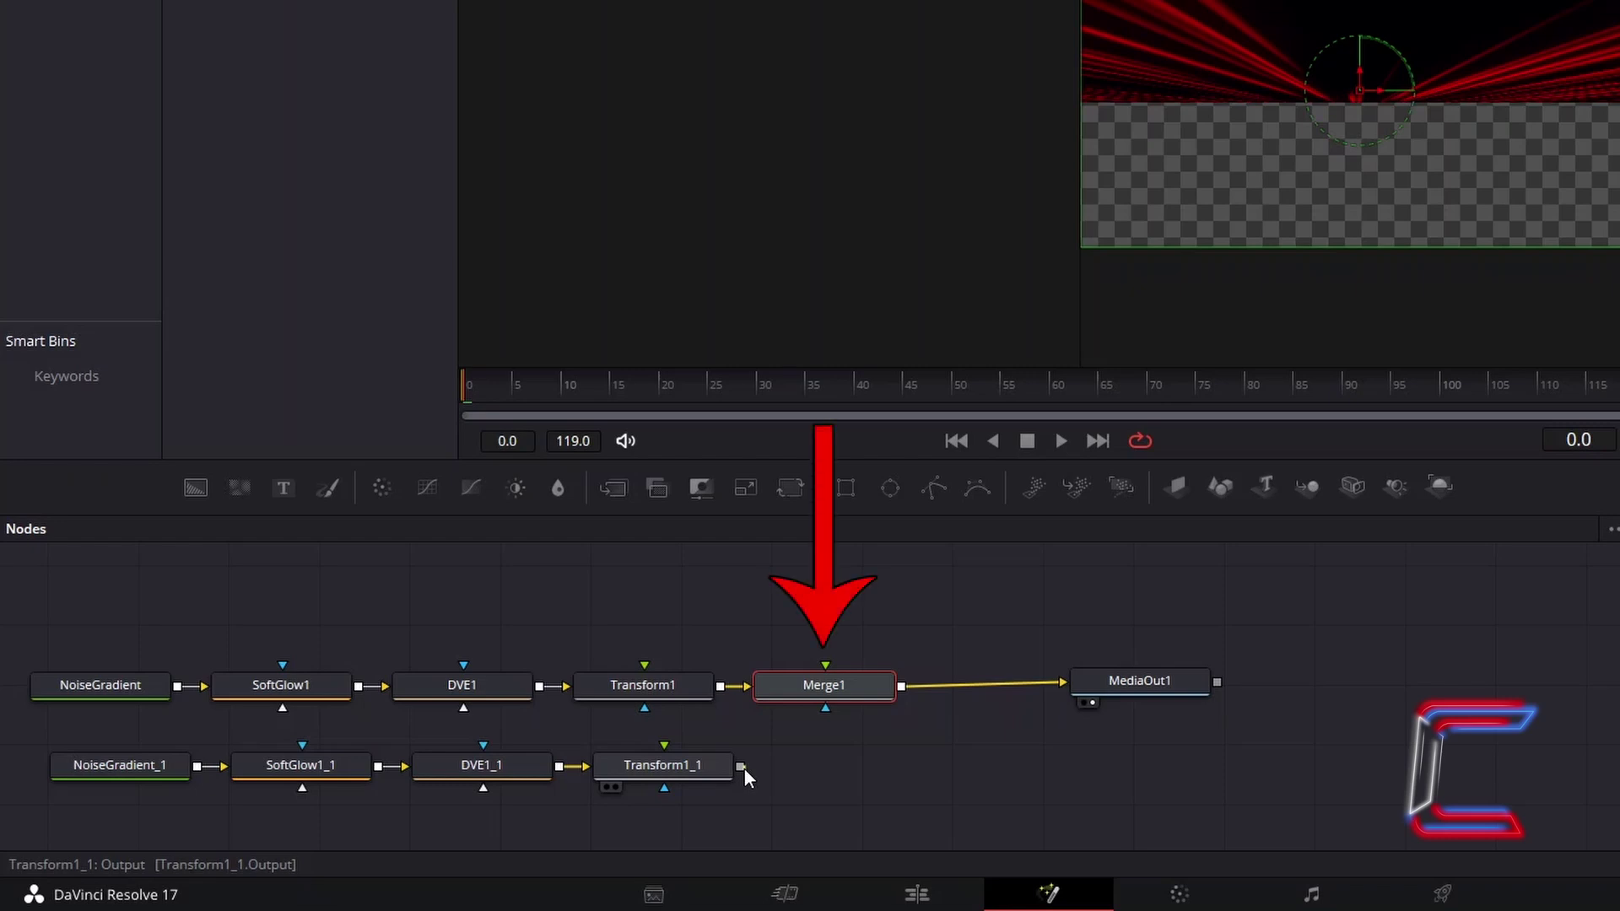
drag(744, 768, 828, 663)
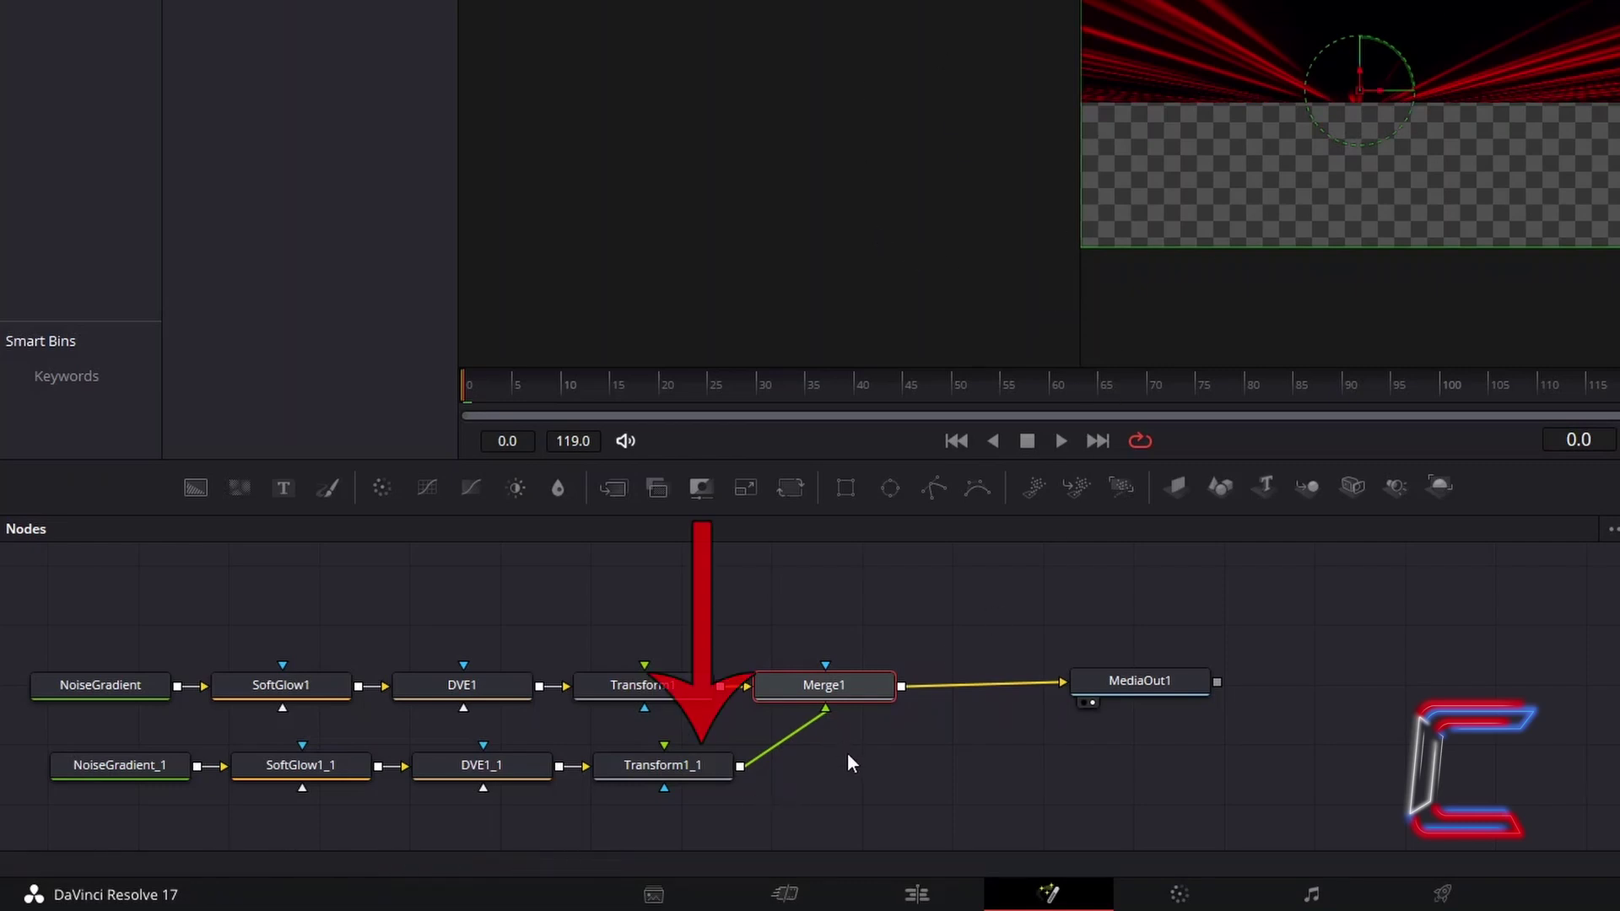
click(705, 772)
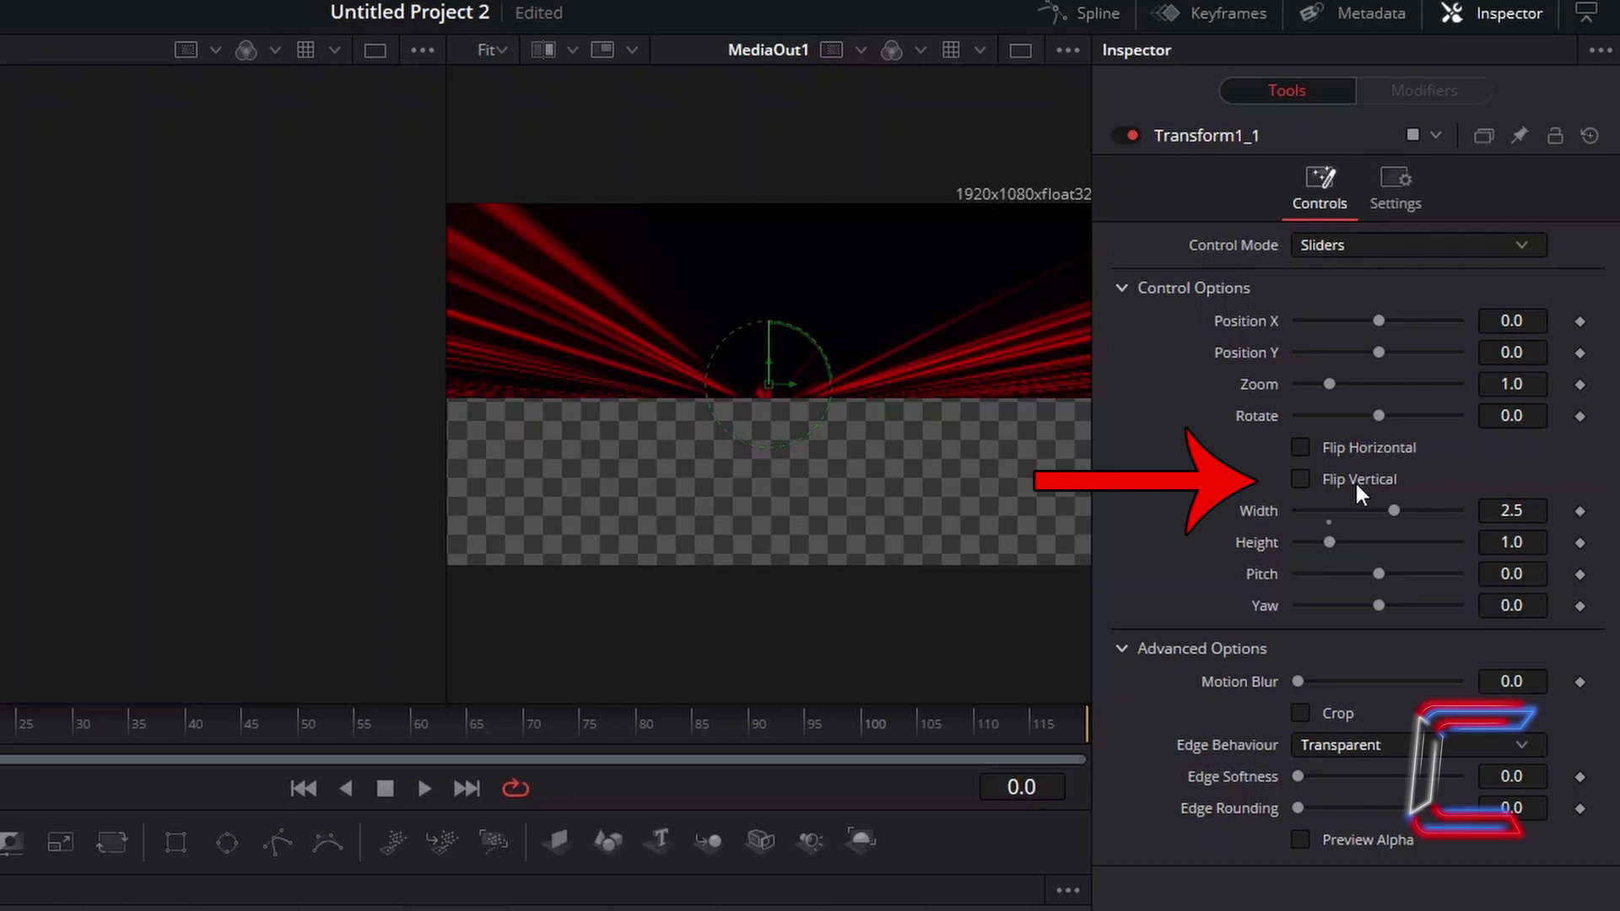
Flip Transform1_1 vertically, set Position Y to -0.08, and view at 100%.
click(1300, 478)
drag(1531, 352, 901, 490)
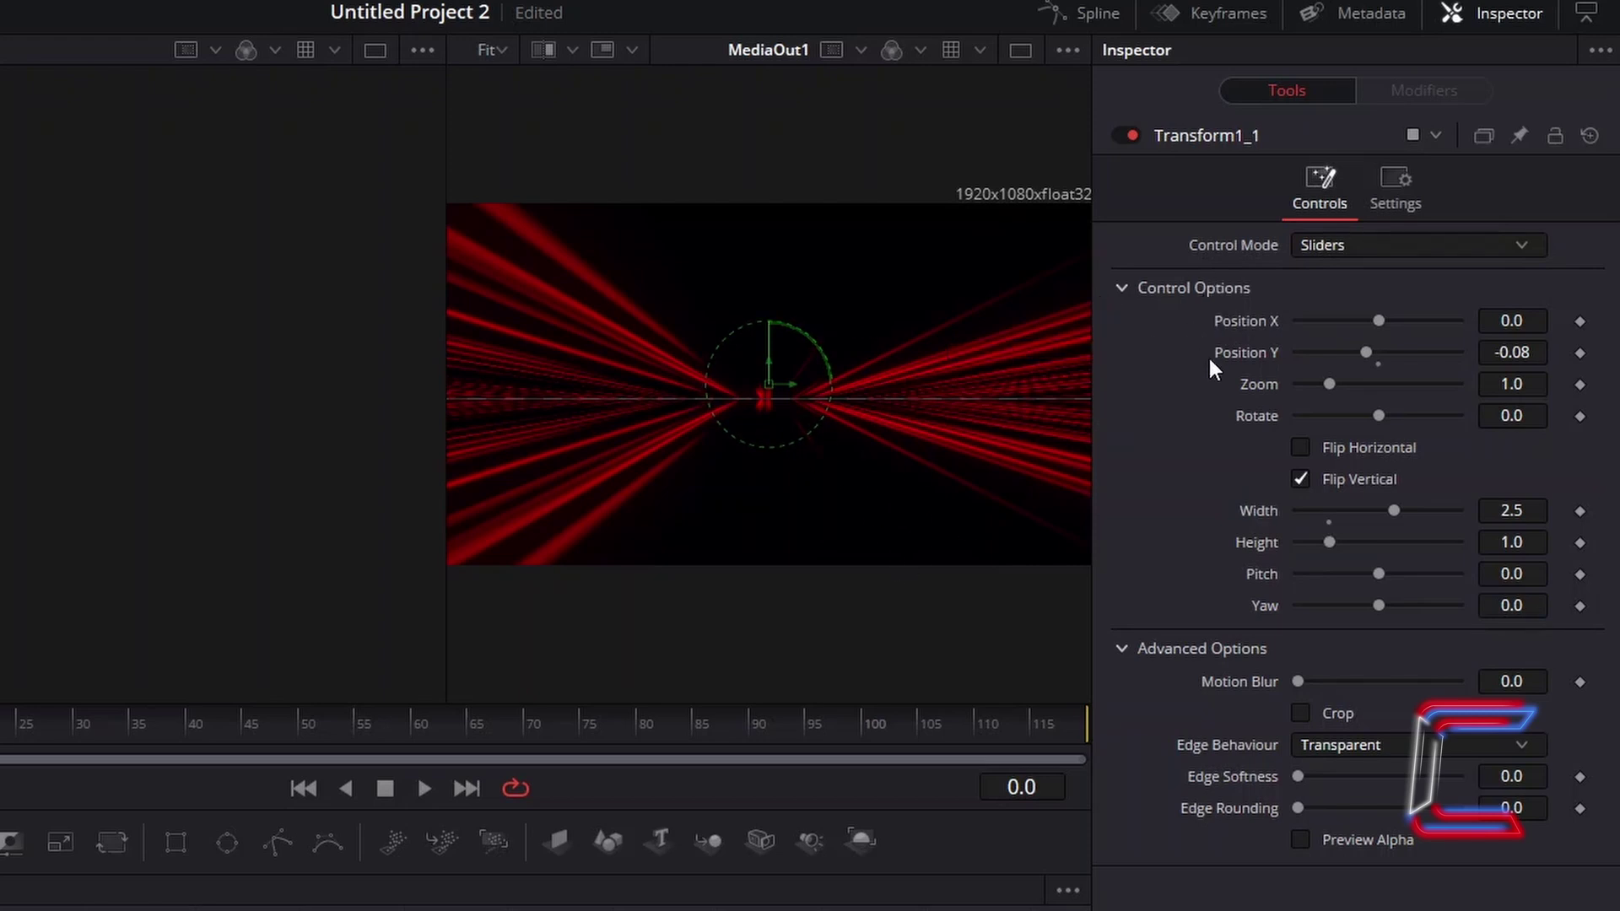
click(491, 49)
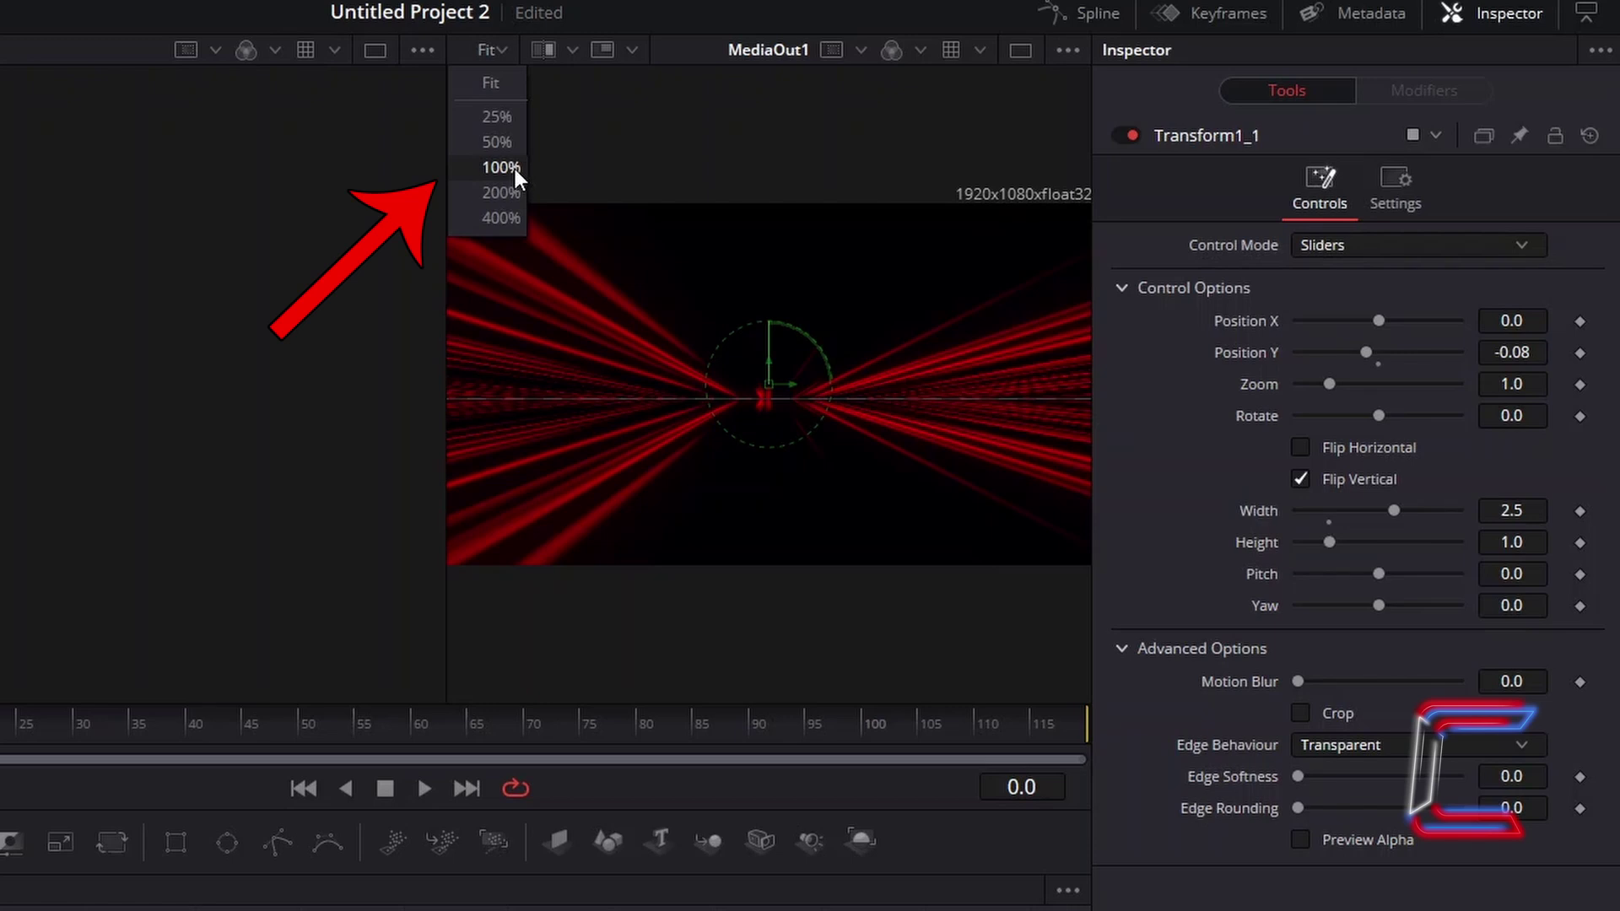
click(514, 169)
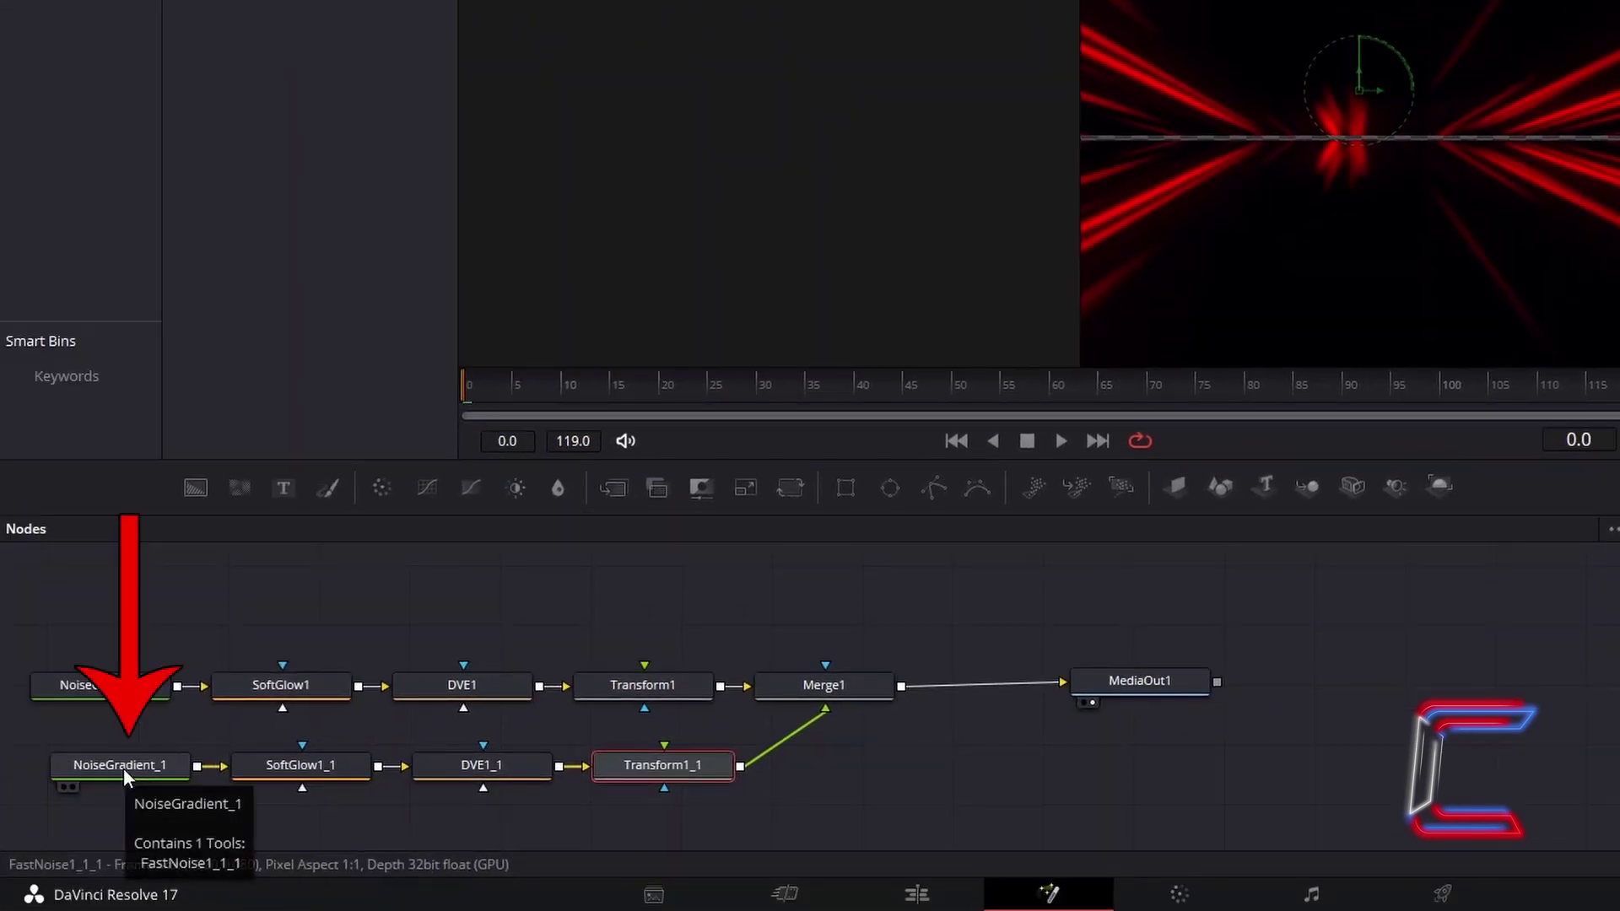
Change NoiseGradient_1's Seethe value in the Inspector to 0.5.
click(123, 768)
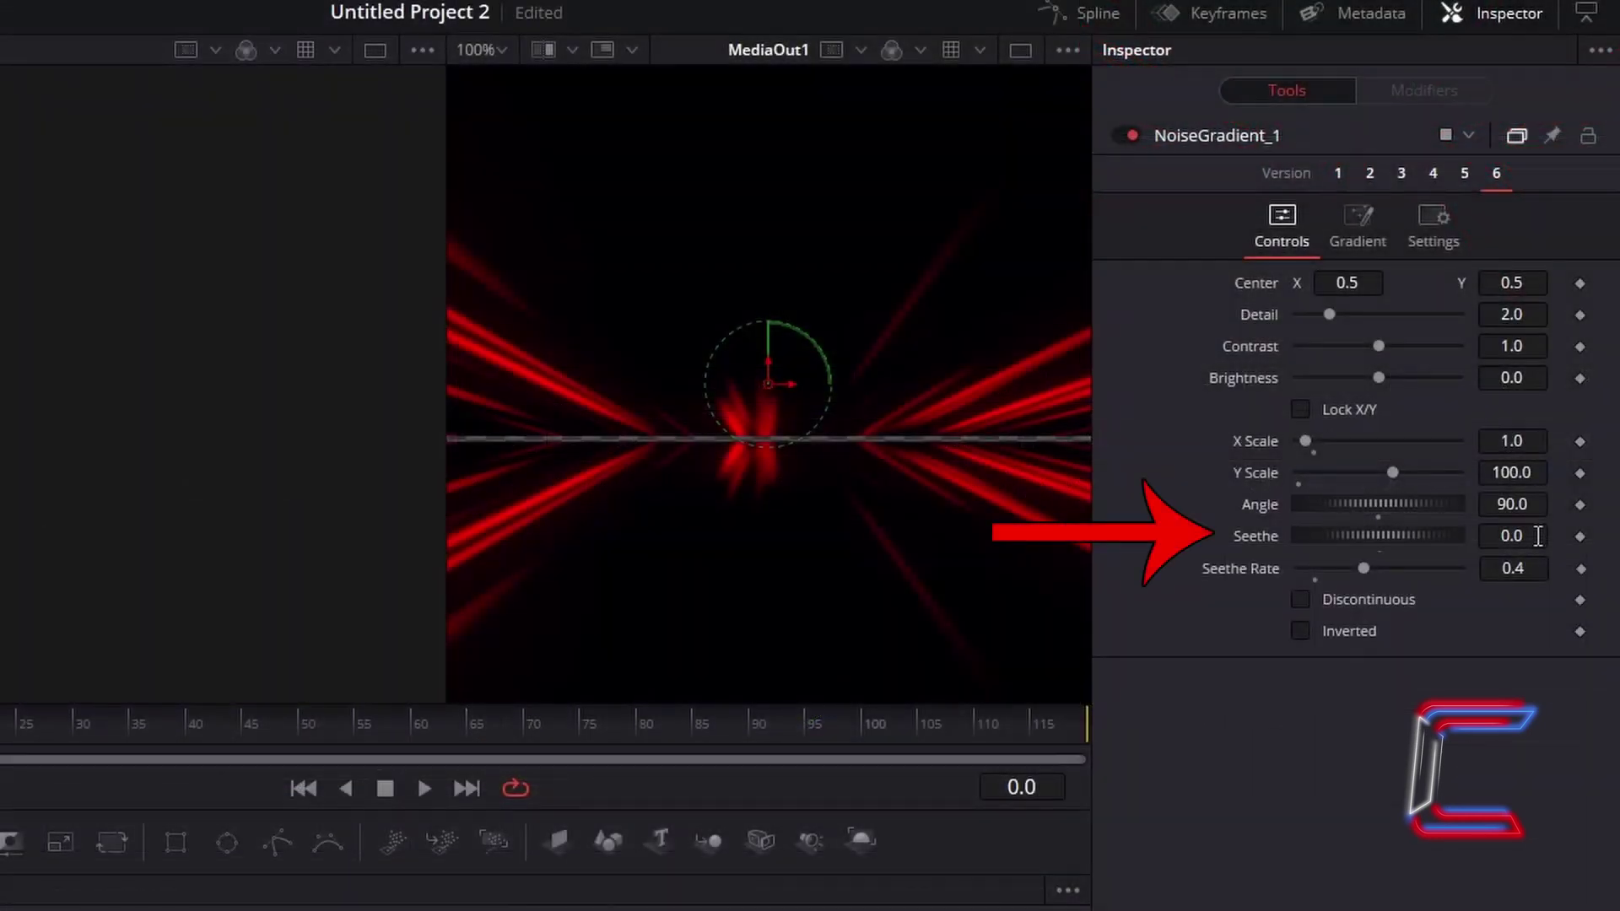
click(1538, 536)
key(BackSpace)
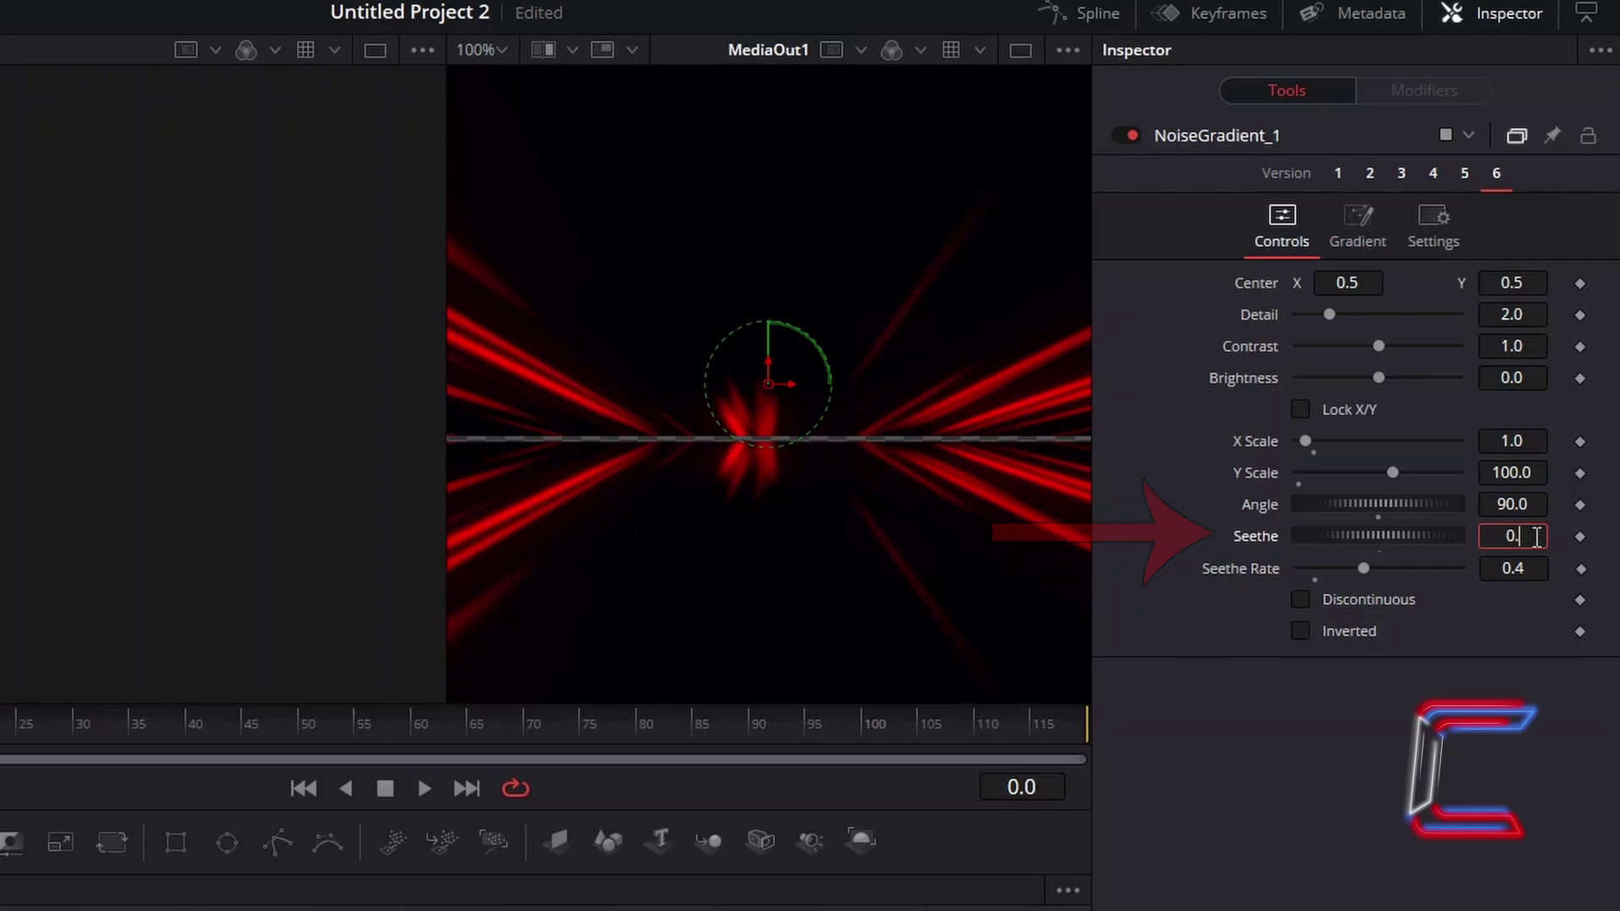
text(5)
key(Return)
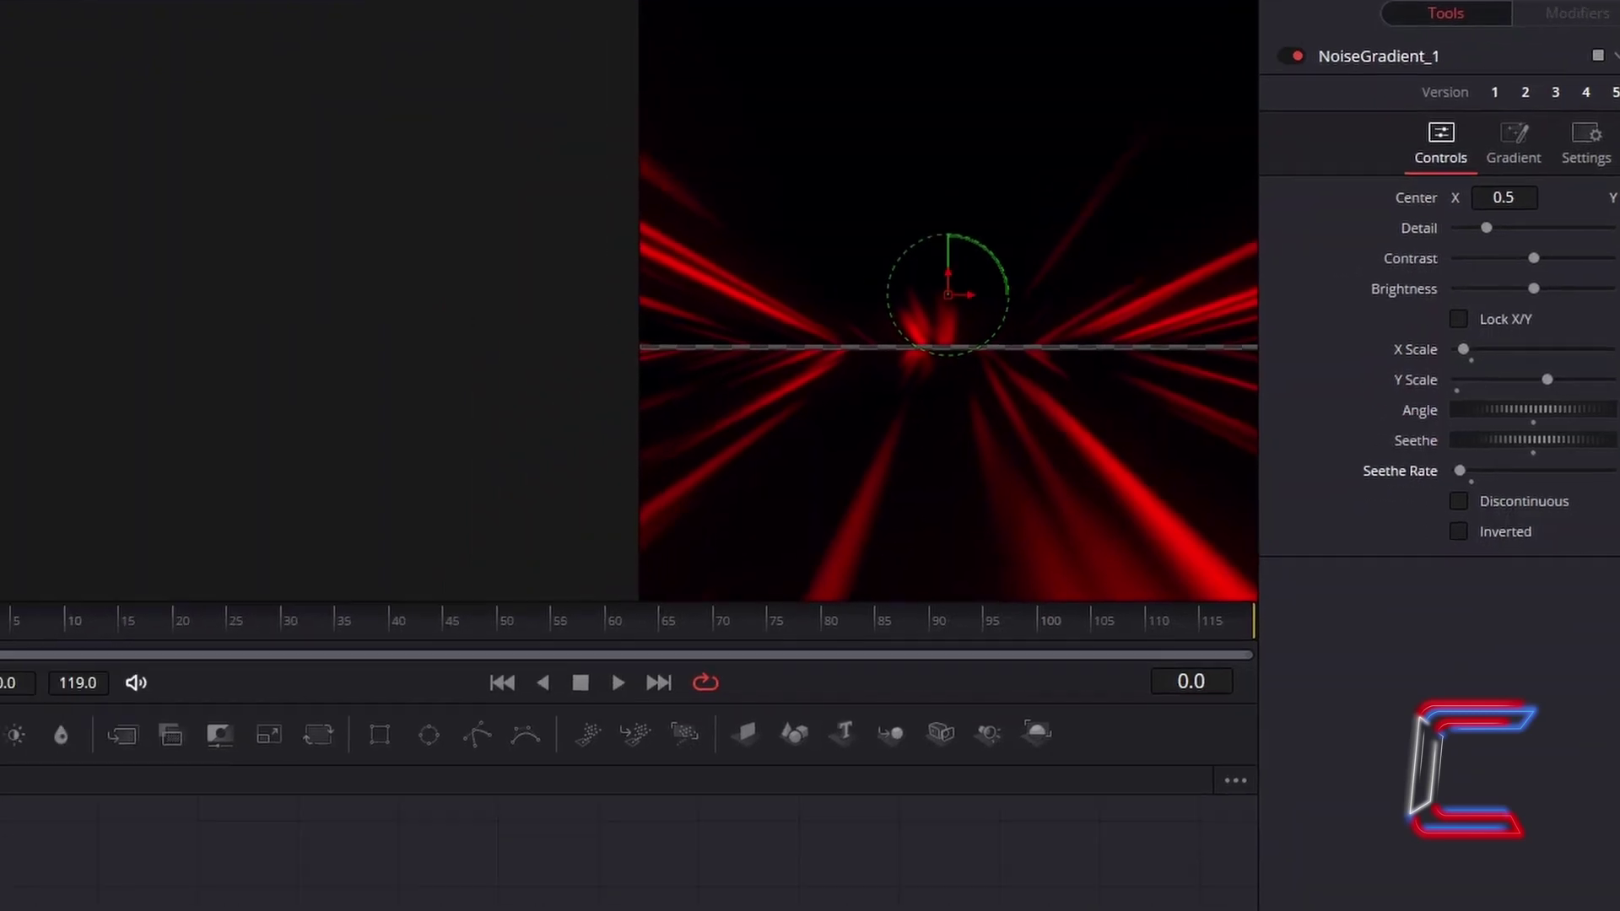
Insert a Merge node after Merge1, ahead of MediaOut1.
click(865, 688)
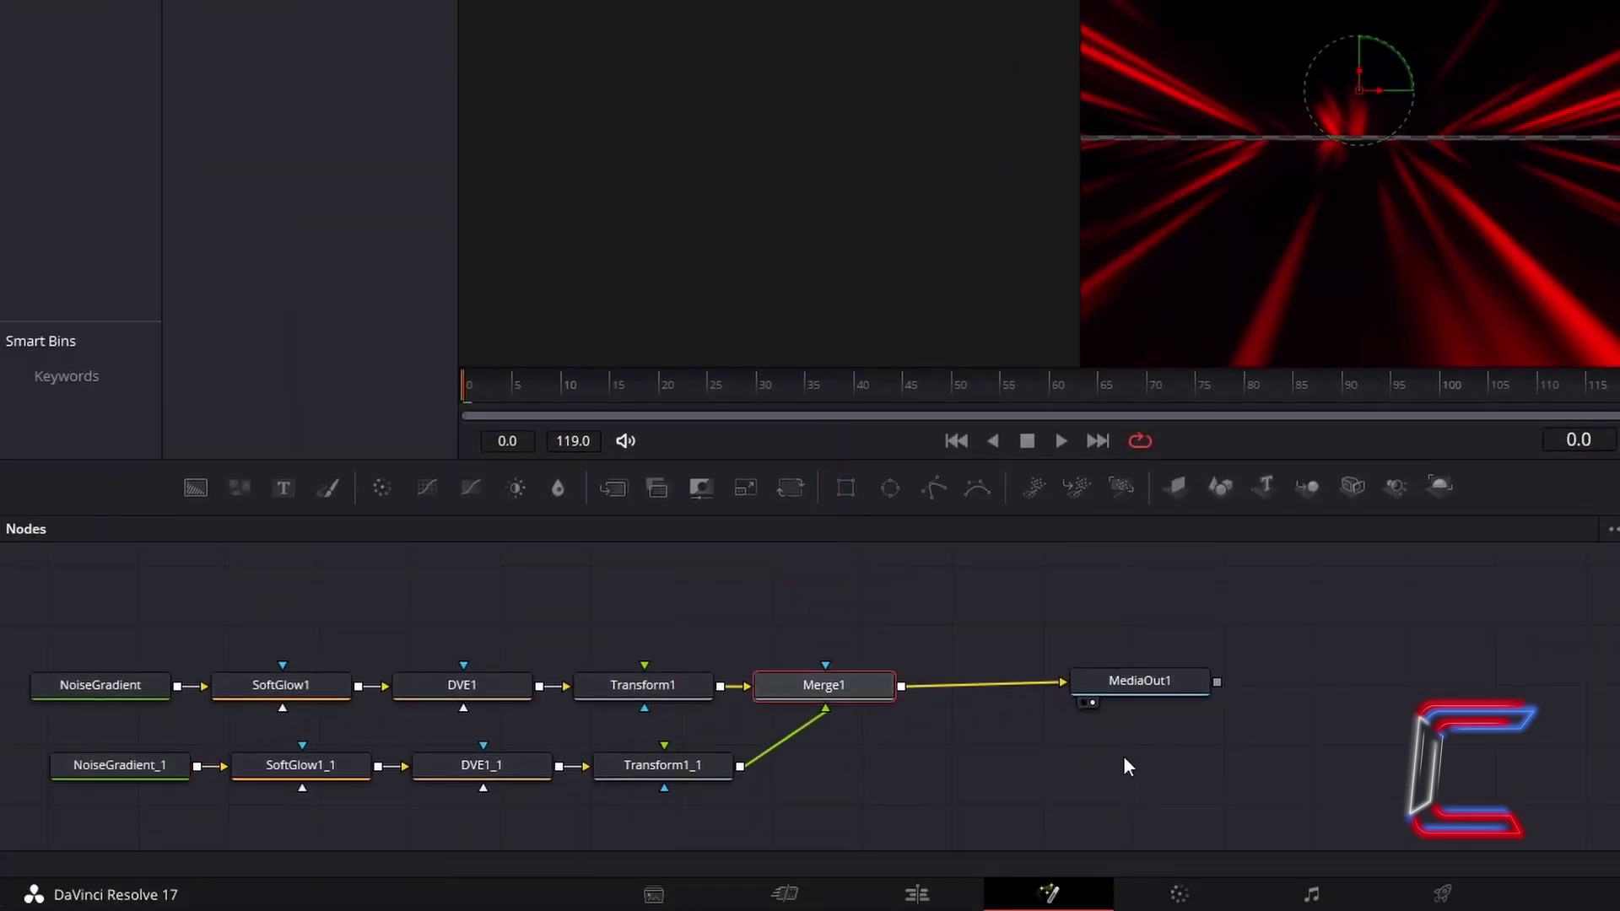
key(shift+space)
text(Merge)
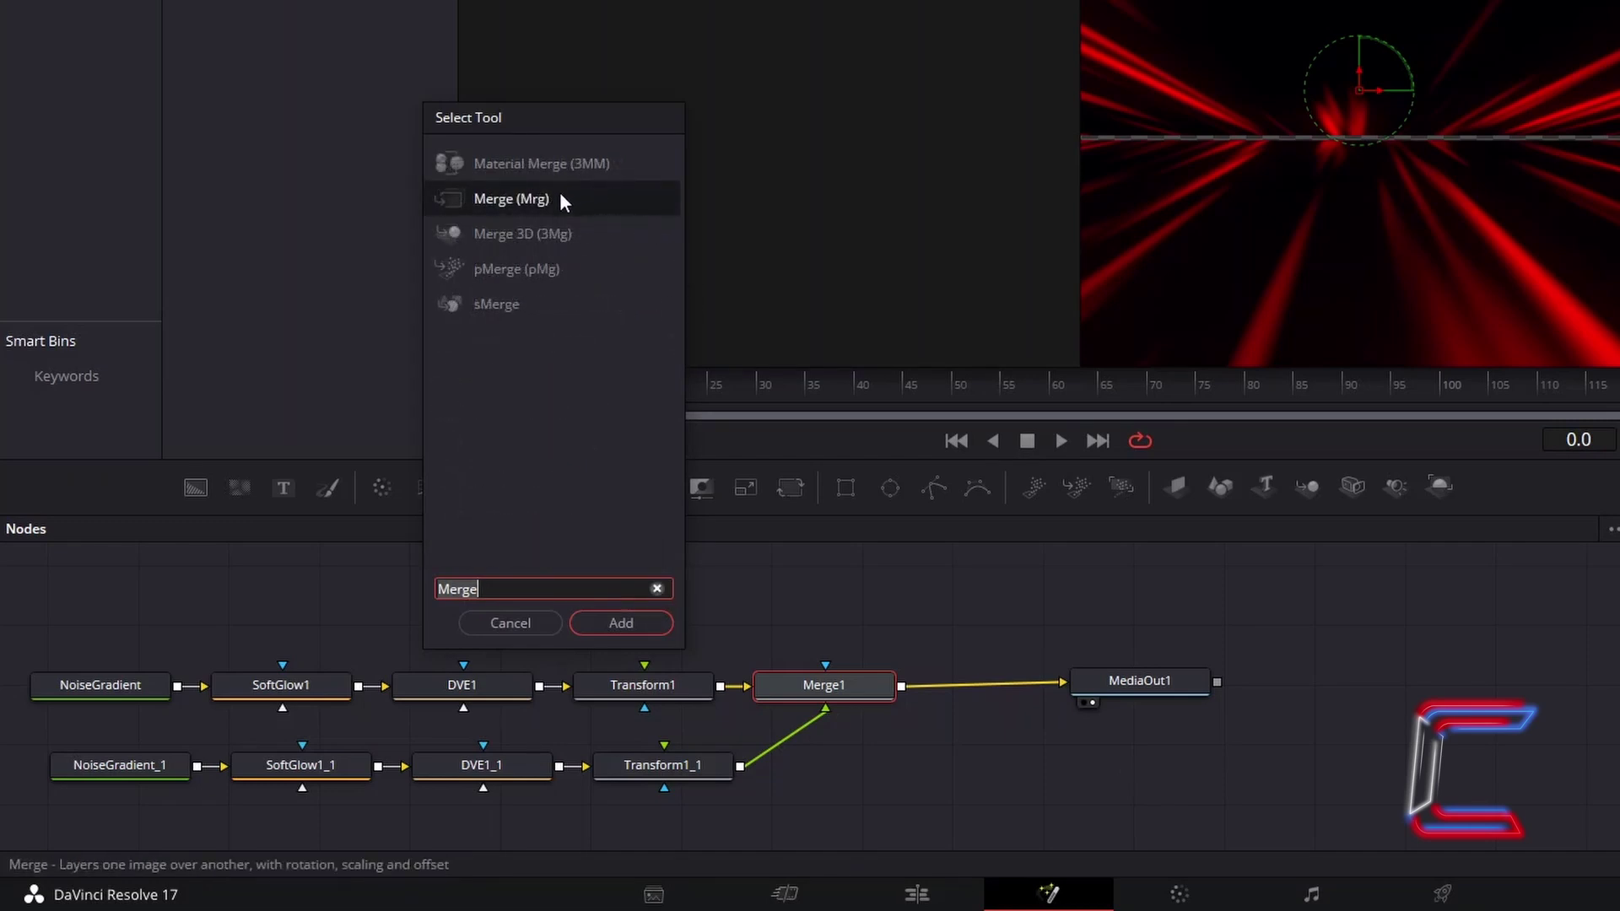
click(650, 623)
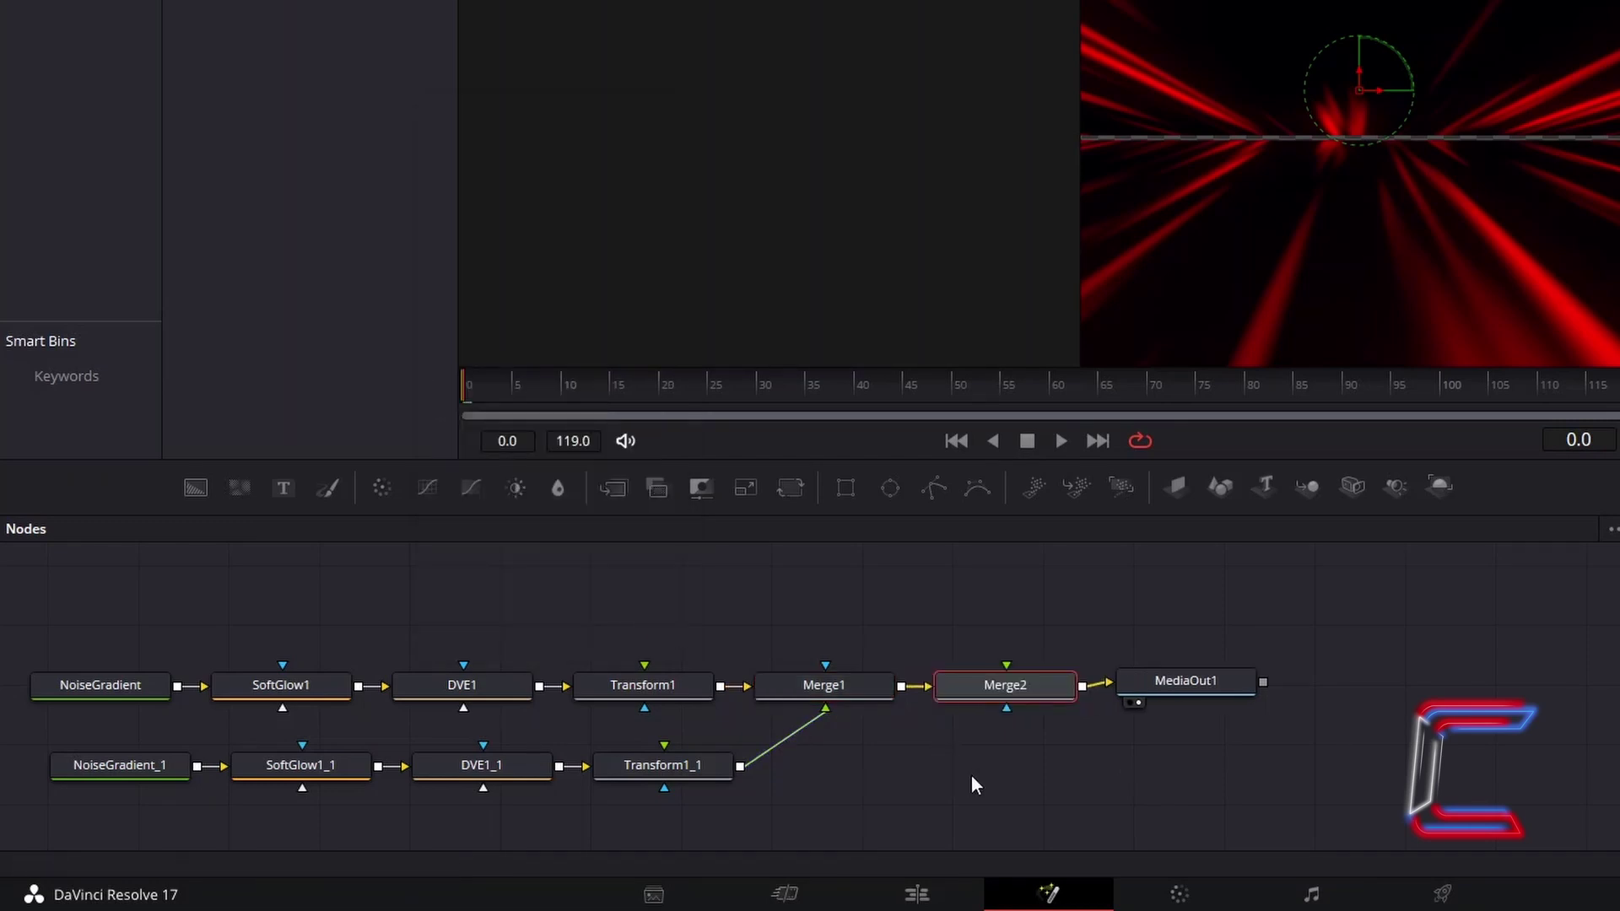
Add an unconnected Rectangle mask node to the graph.
click(1038, 759)
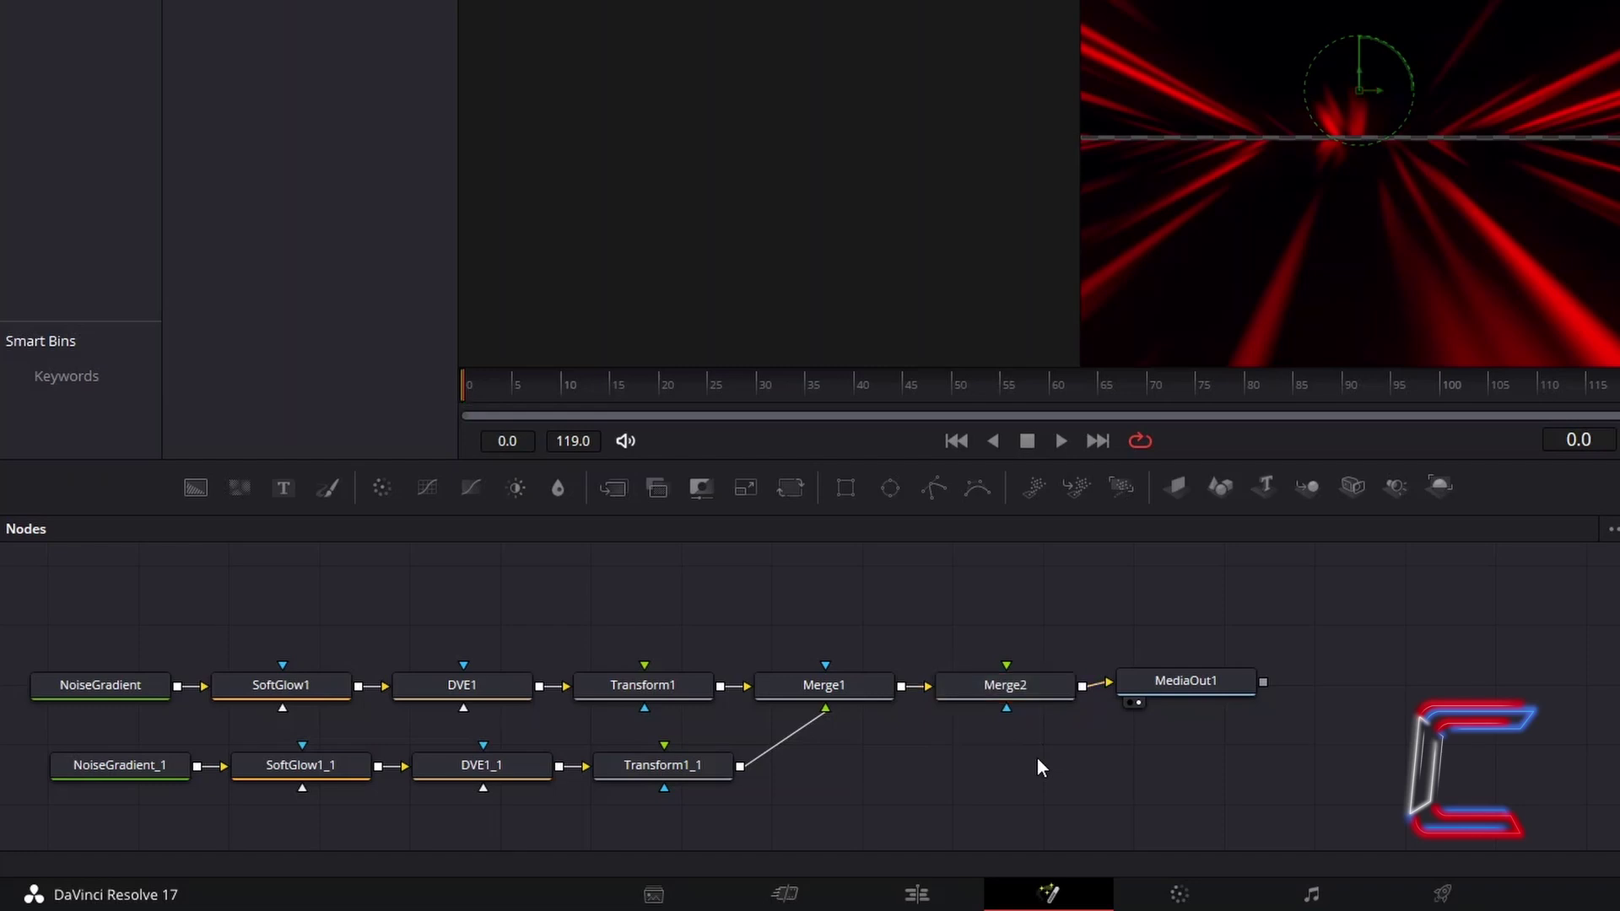
key(shift+space)
text(Rectangle)
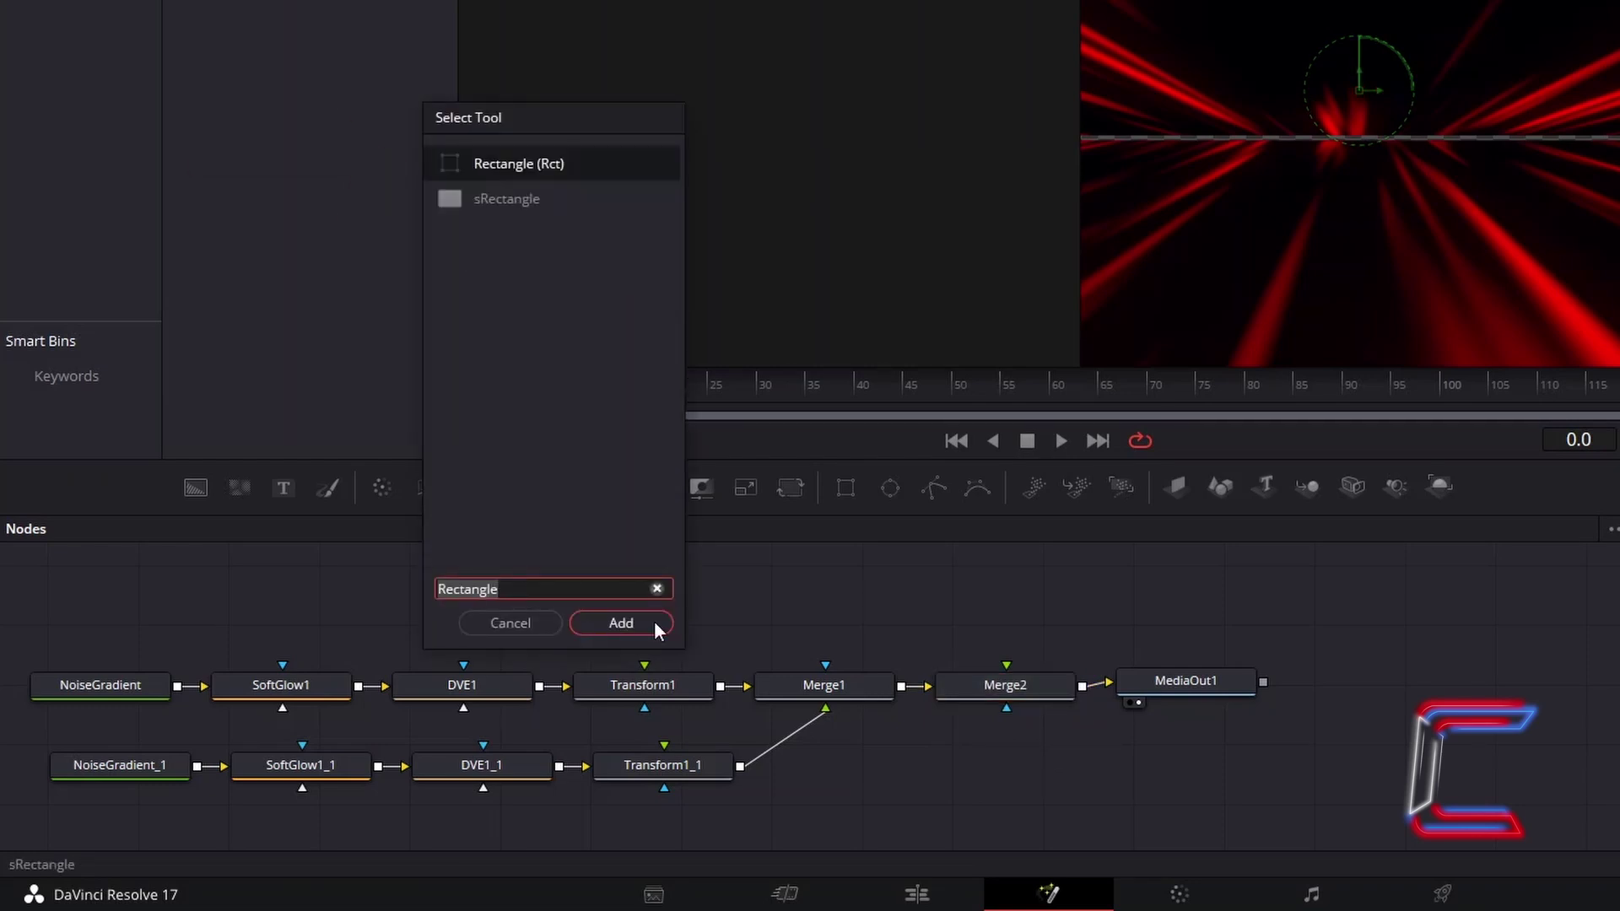
click(654, 621)
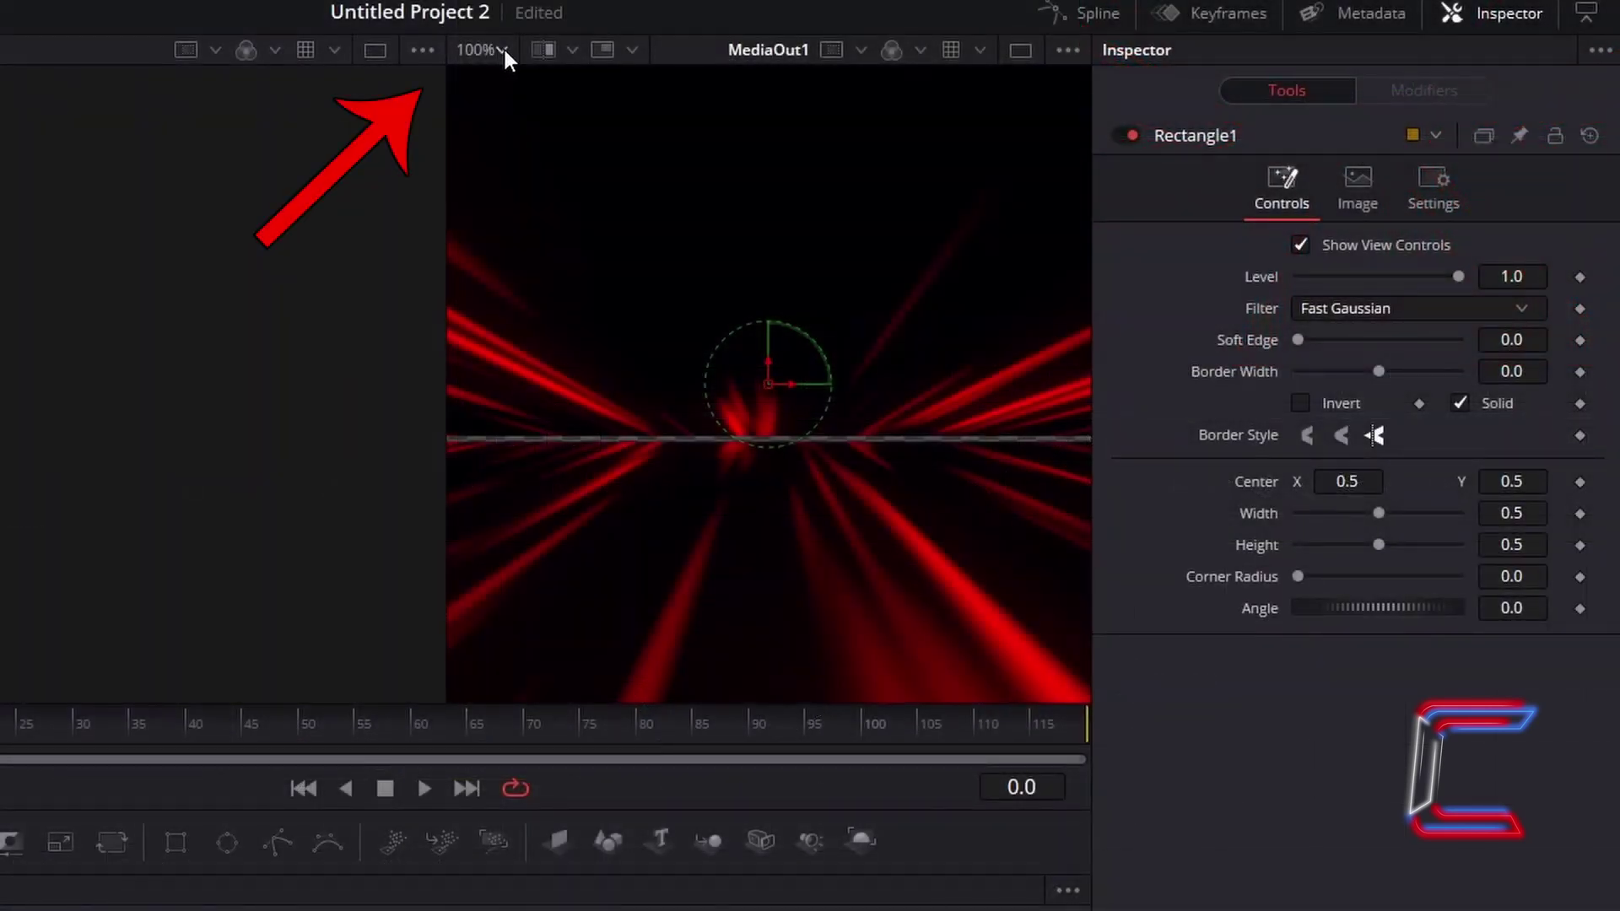
Fit the viewer and give Rectangle1 a 0.01 soft edge and 1.1 width.
click(503, 51)
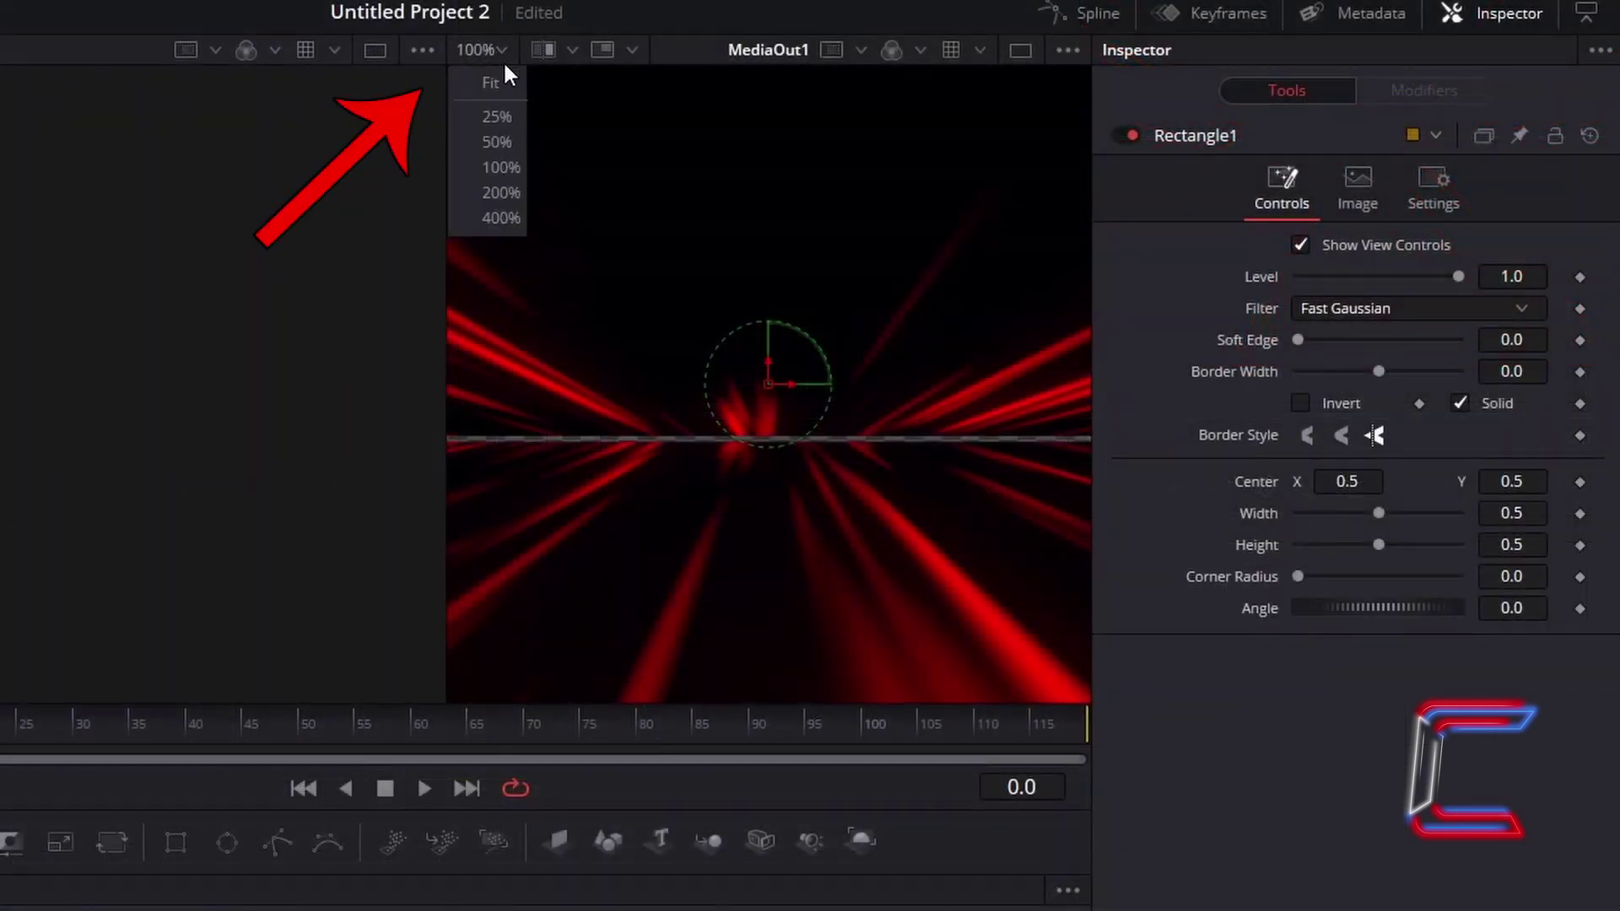
click(501, 69)
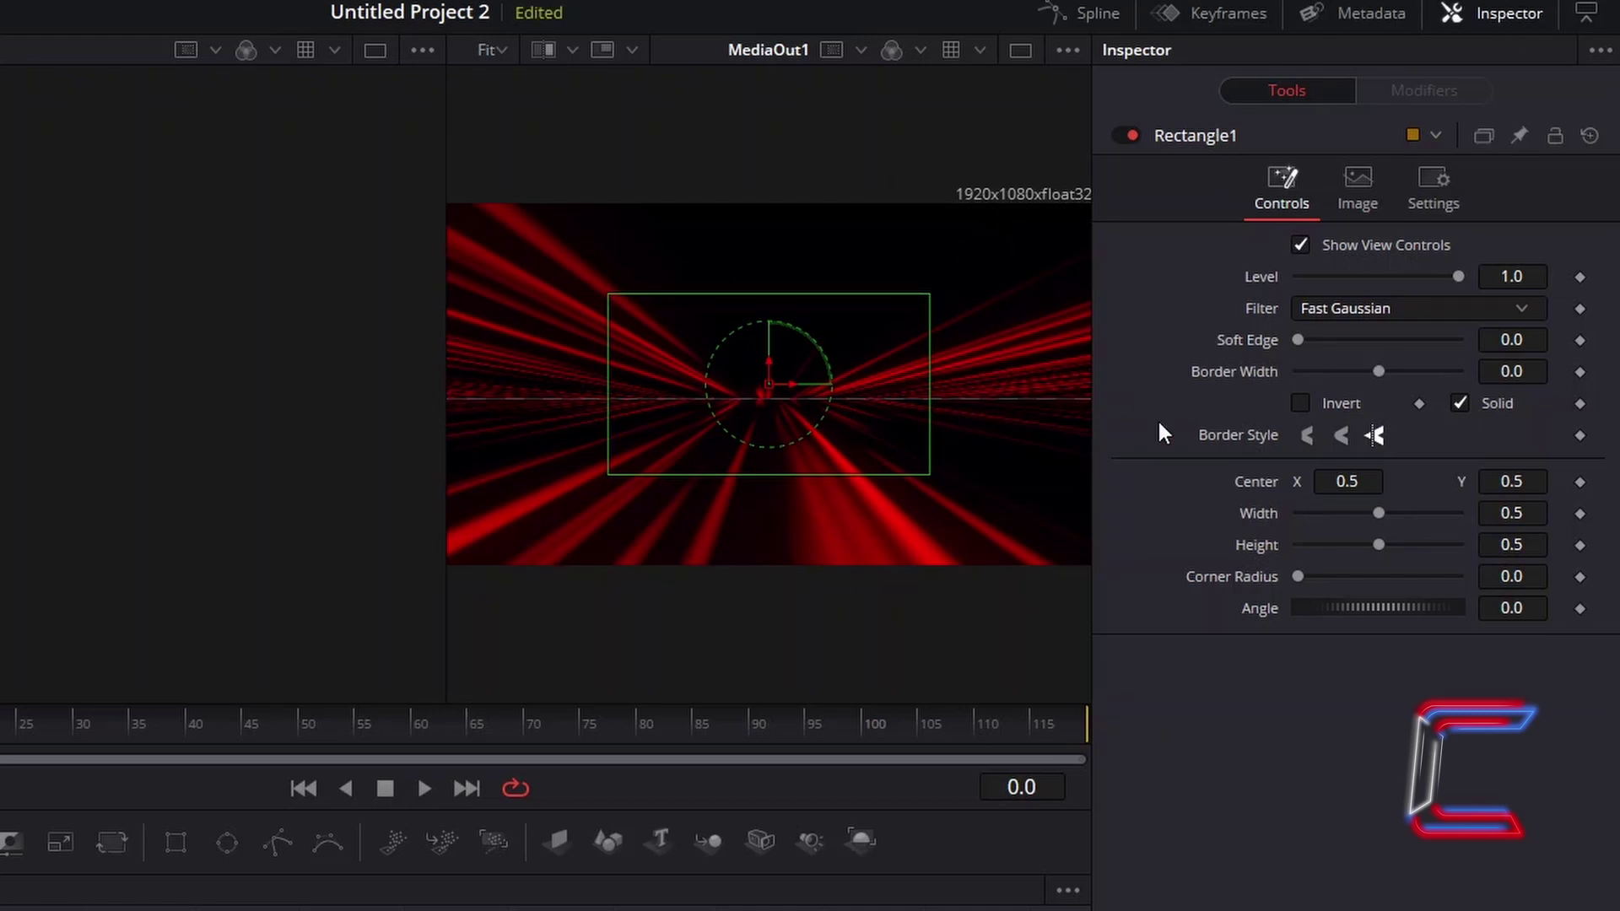
click(1537, 339)
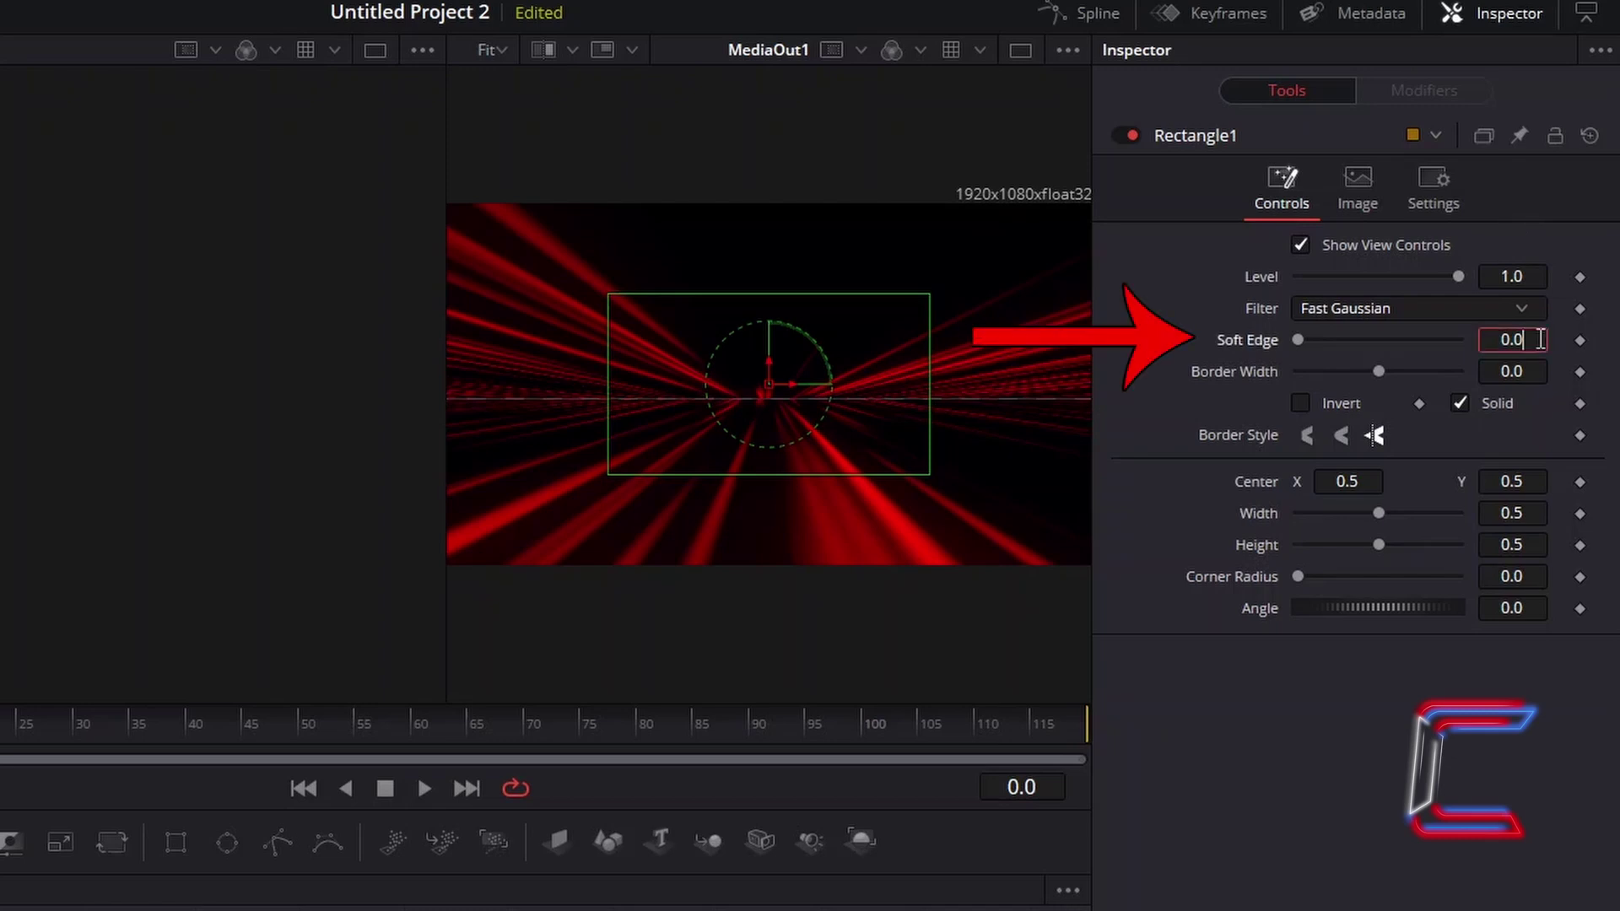
text(1)
key(Tab)
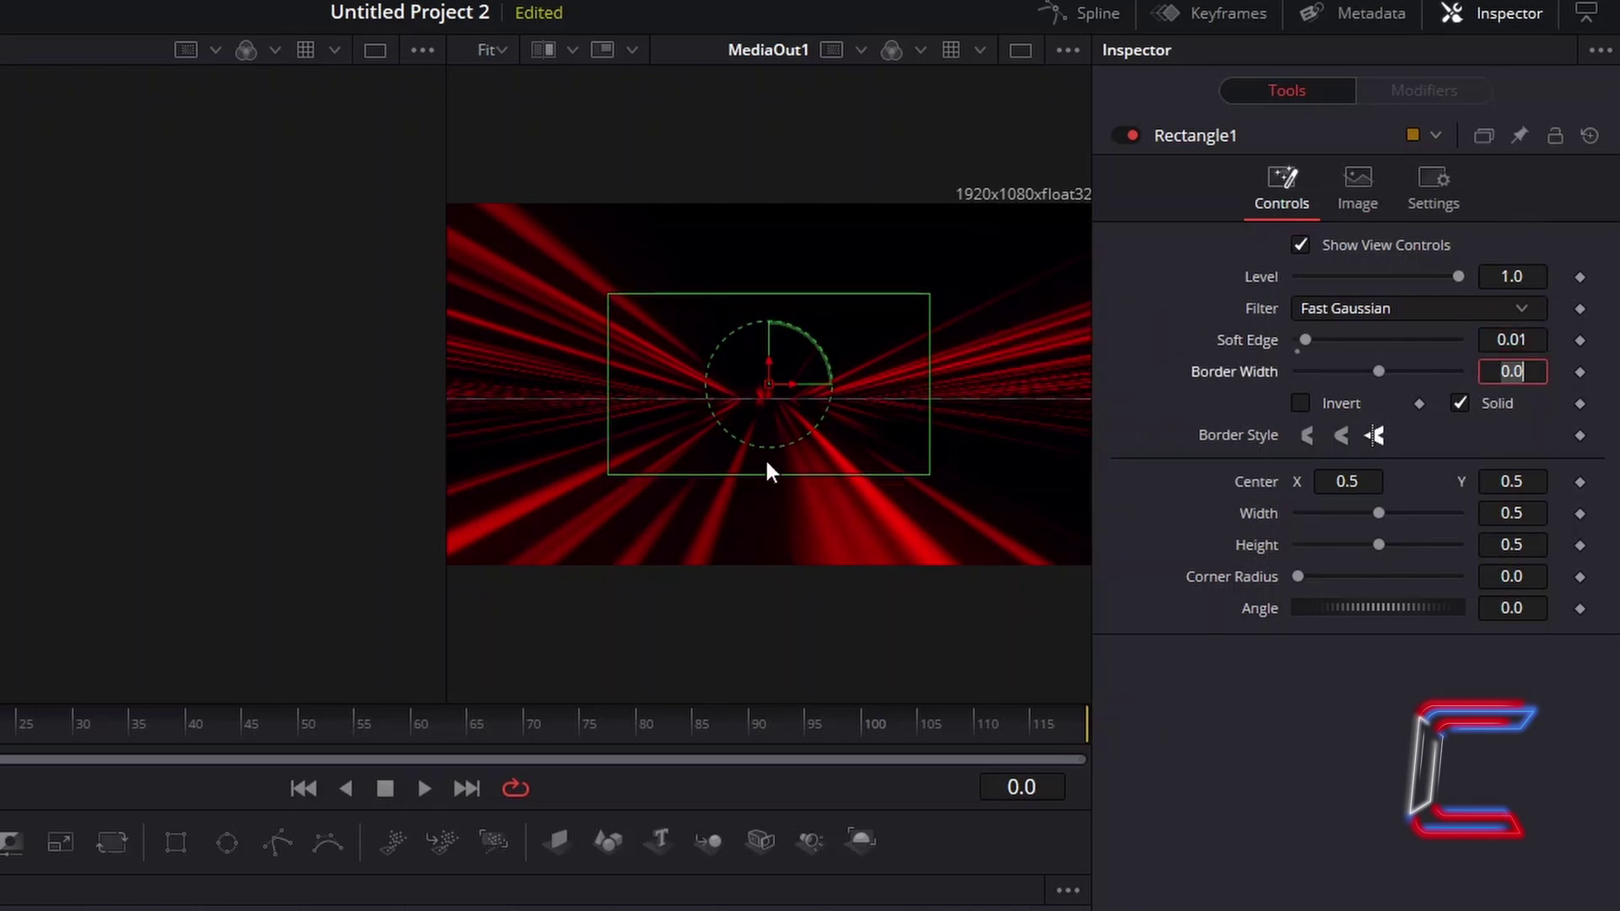
click(1542, 518)
text(1.1)
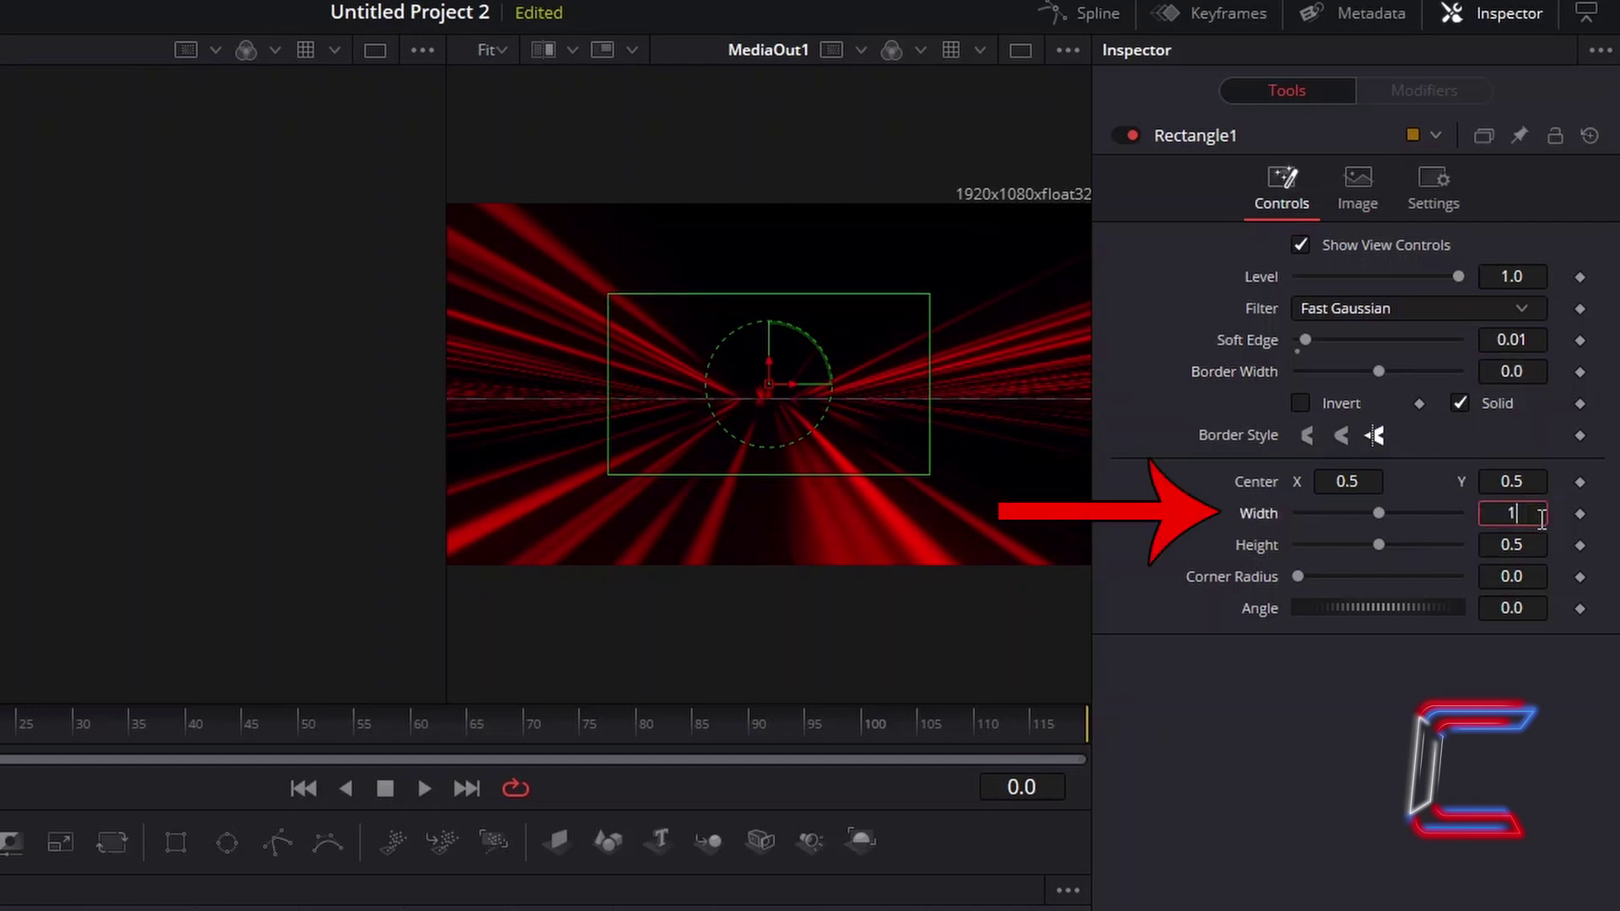
key(Tab)
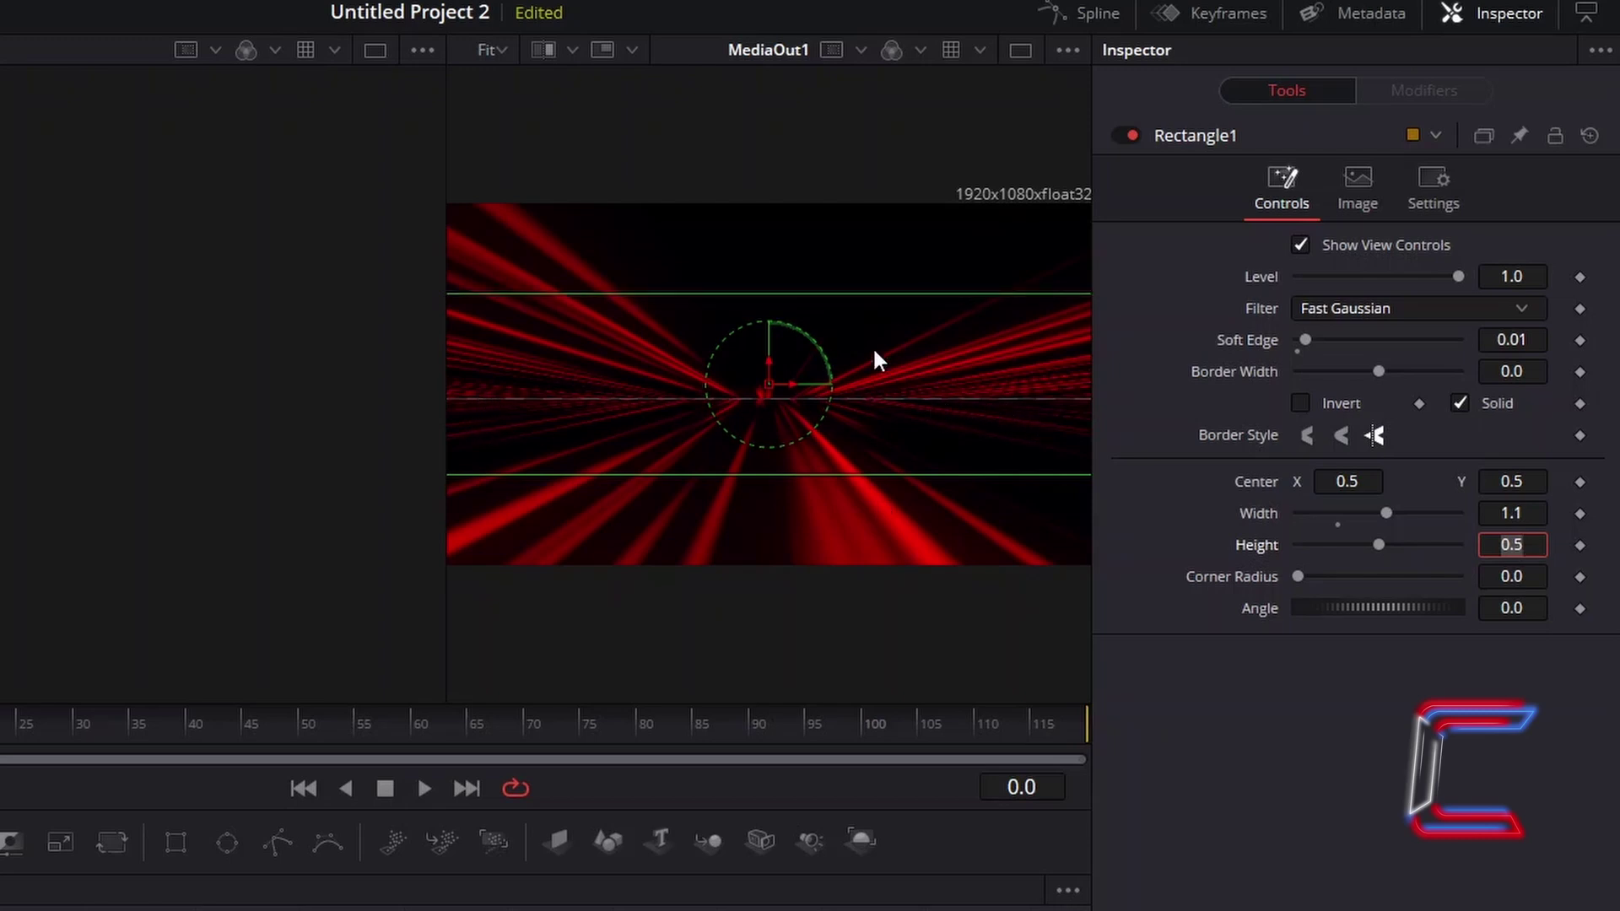
Set the rectangle height to 0.04 and lower it onto the centre line.
click(1529, 546)
key(BackSpace)
text(0)
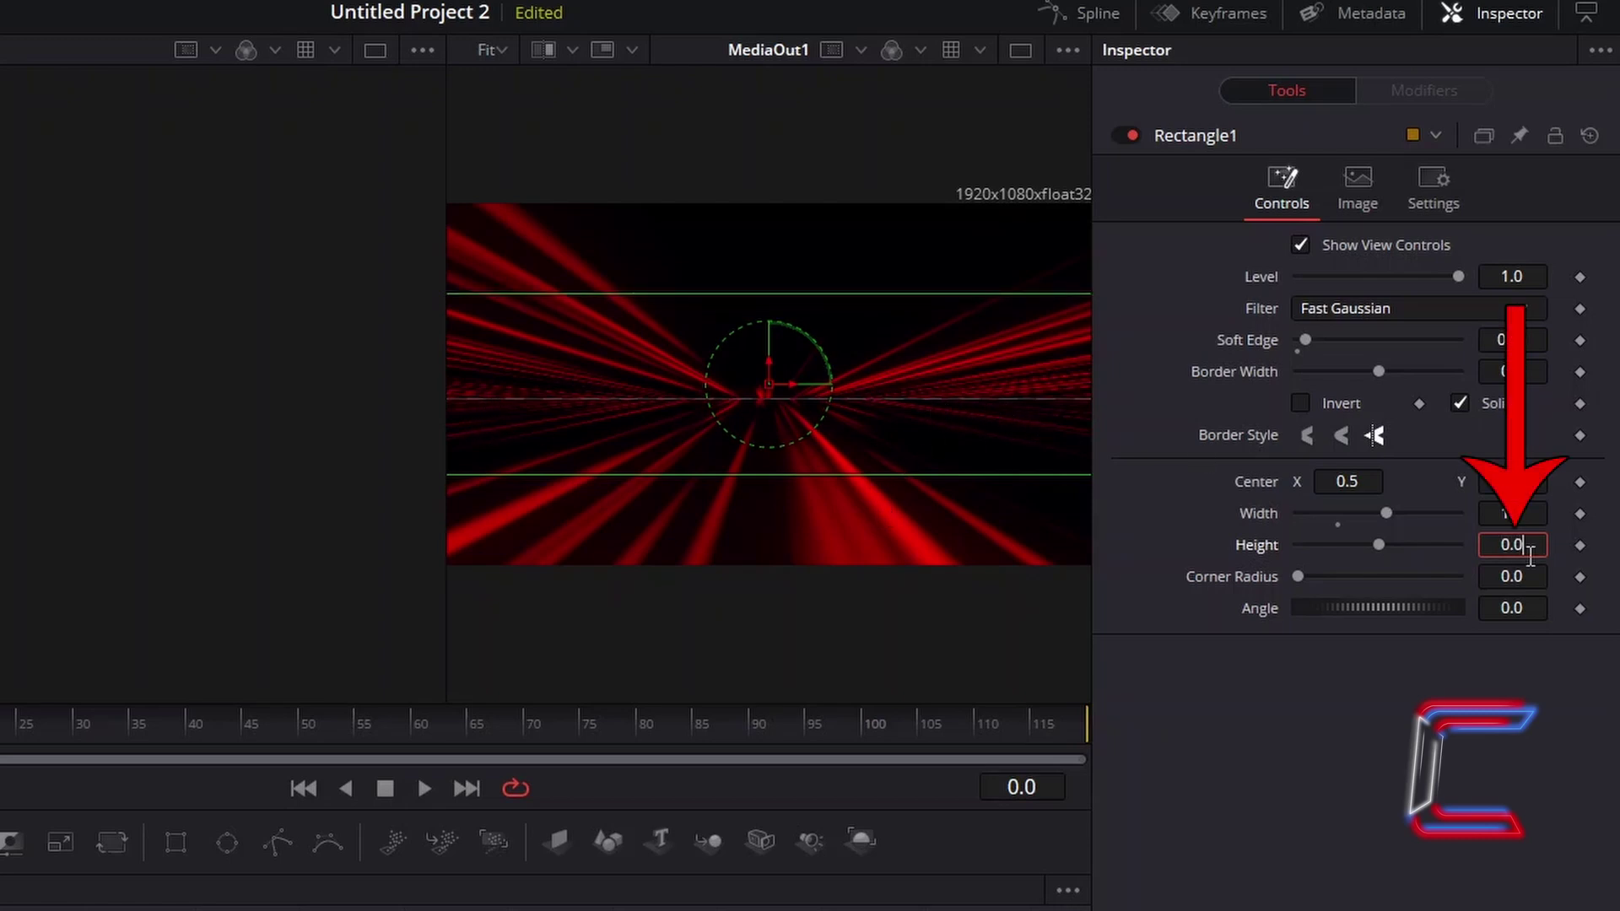
text(4)
key(Tab)
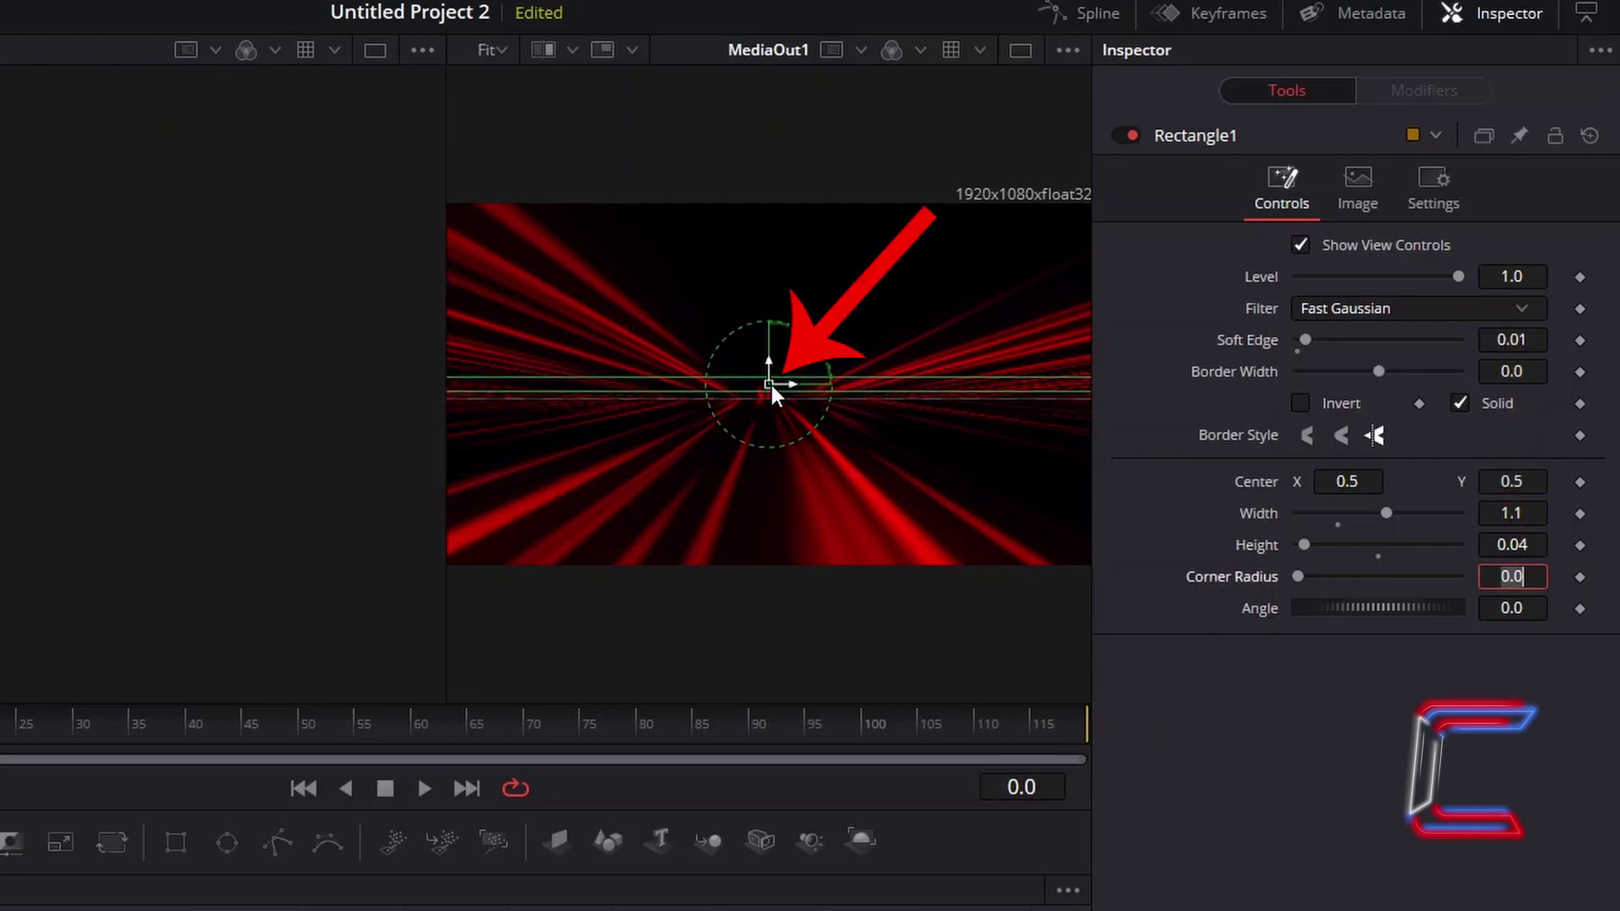
drag(771, 385, 771, 398)
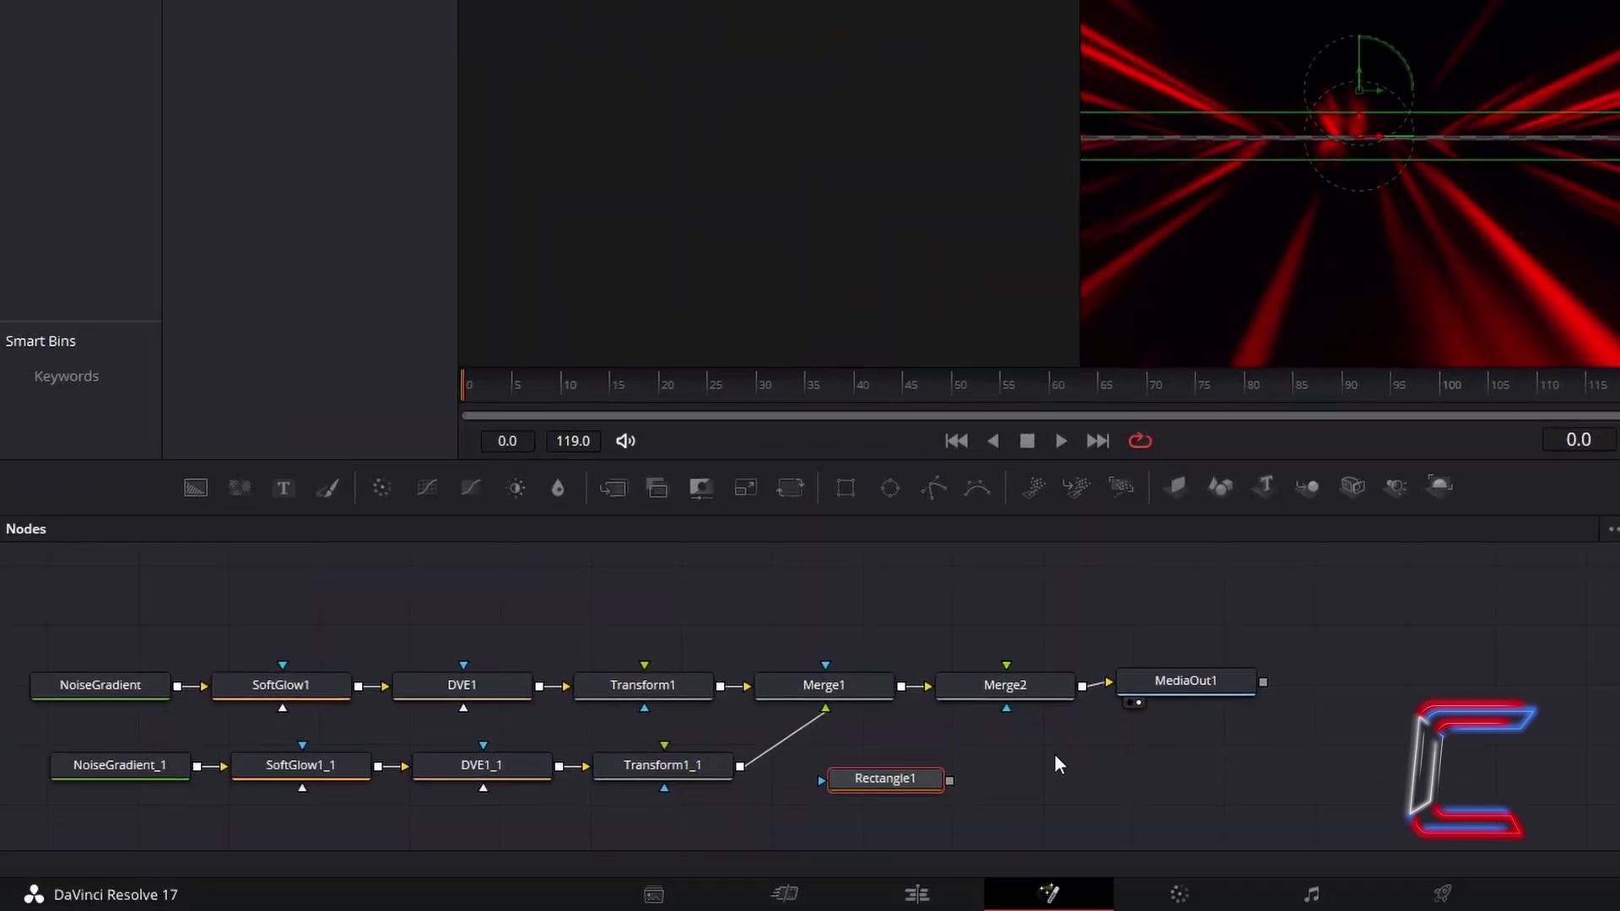
Add a Background node to the Fusion graph.
click(1054, 754)
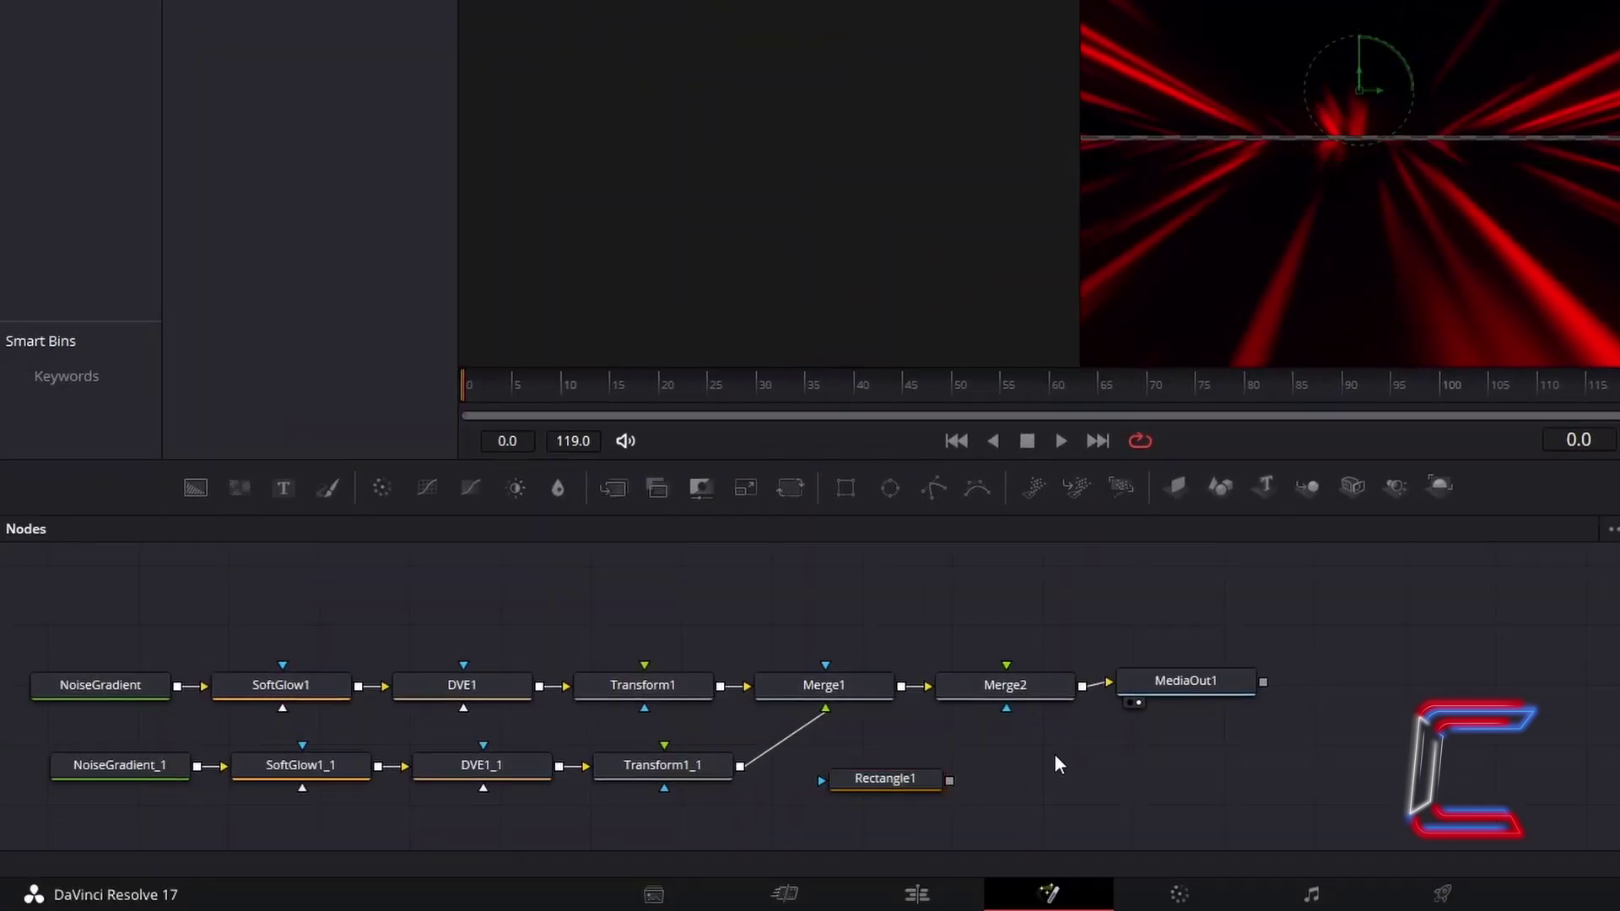
key(shift+space)
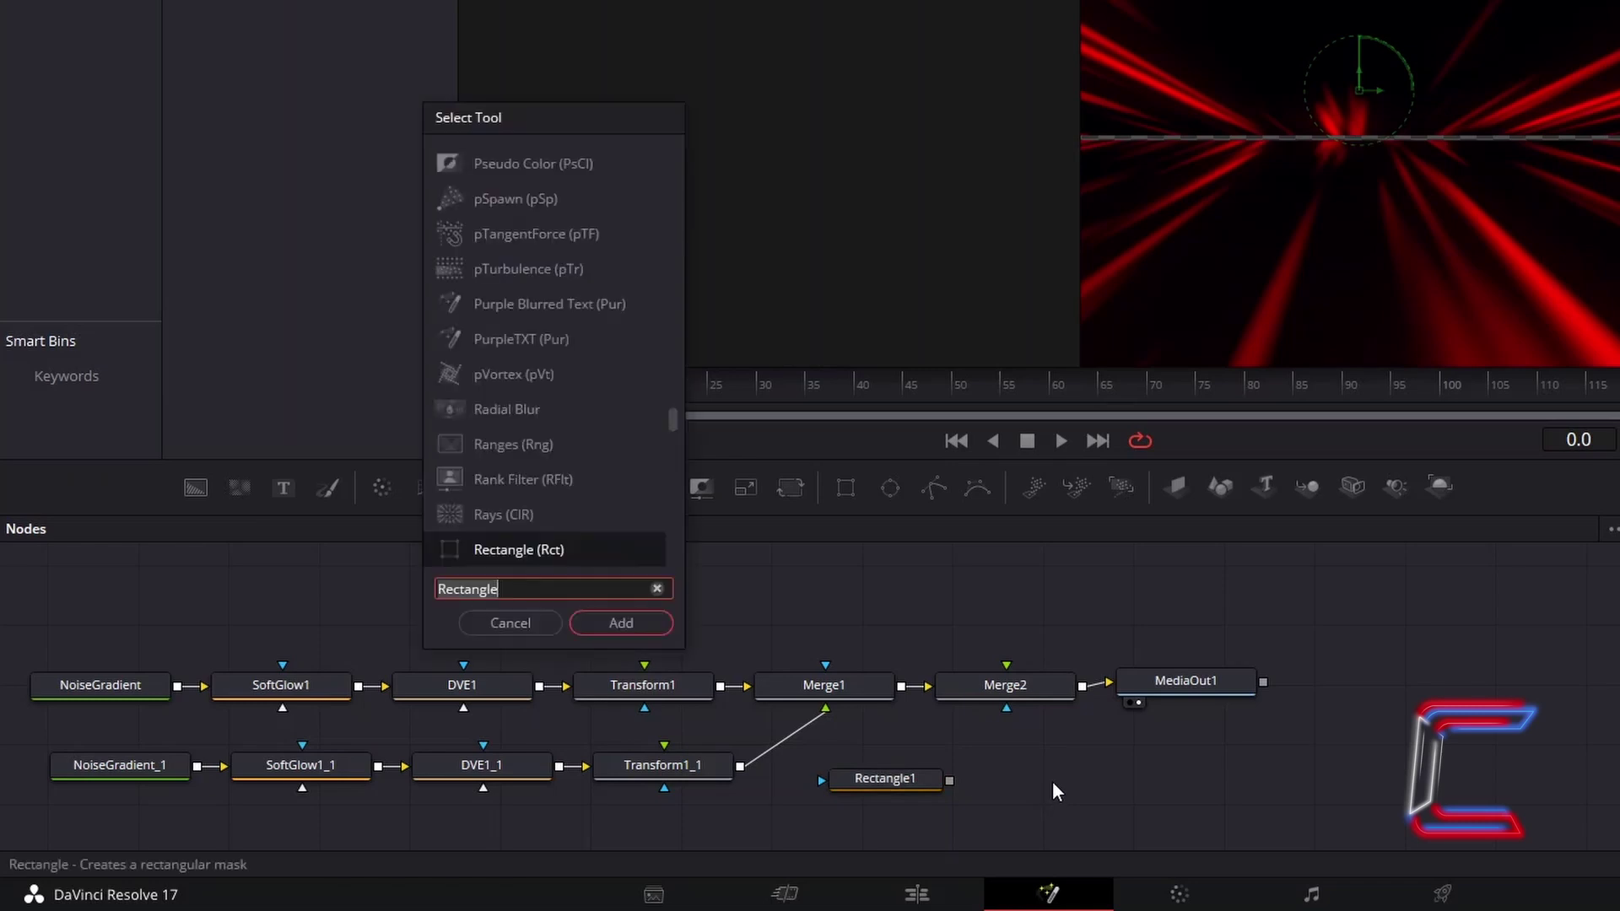
text(Background)
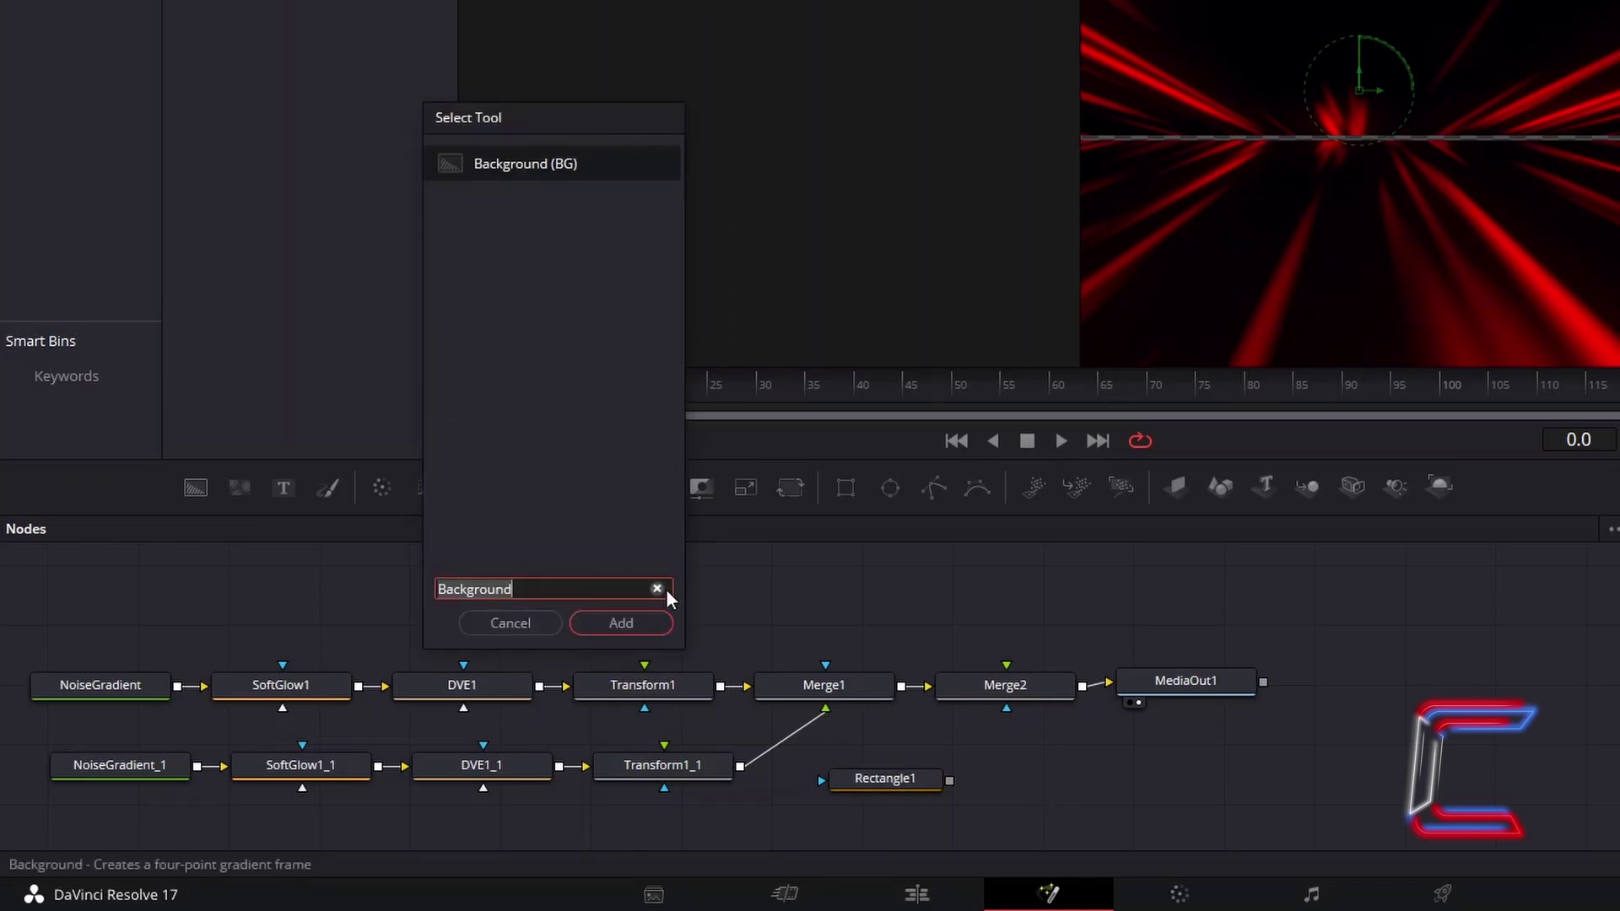
click(644, 630)
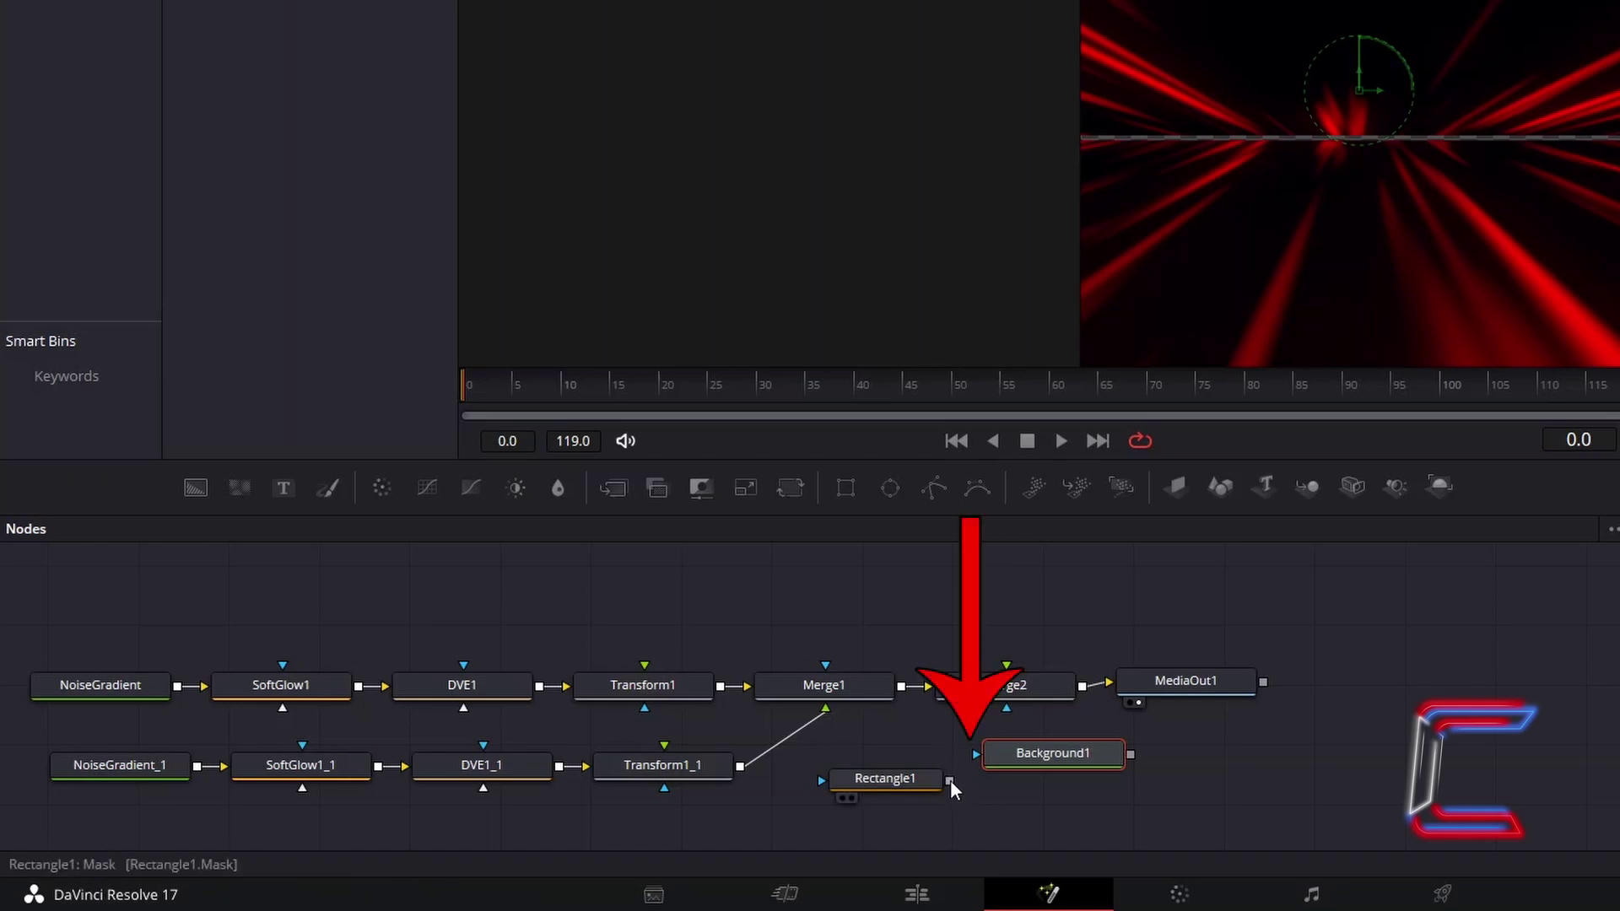
Mask Background1 with Rectangle1, feed it into Merge2, and return to the Edit page.
drag(950, 780, 975, 753)
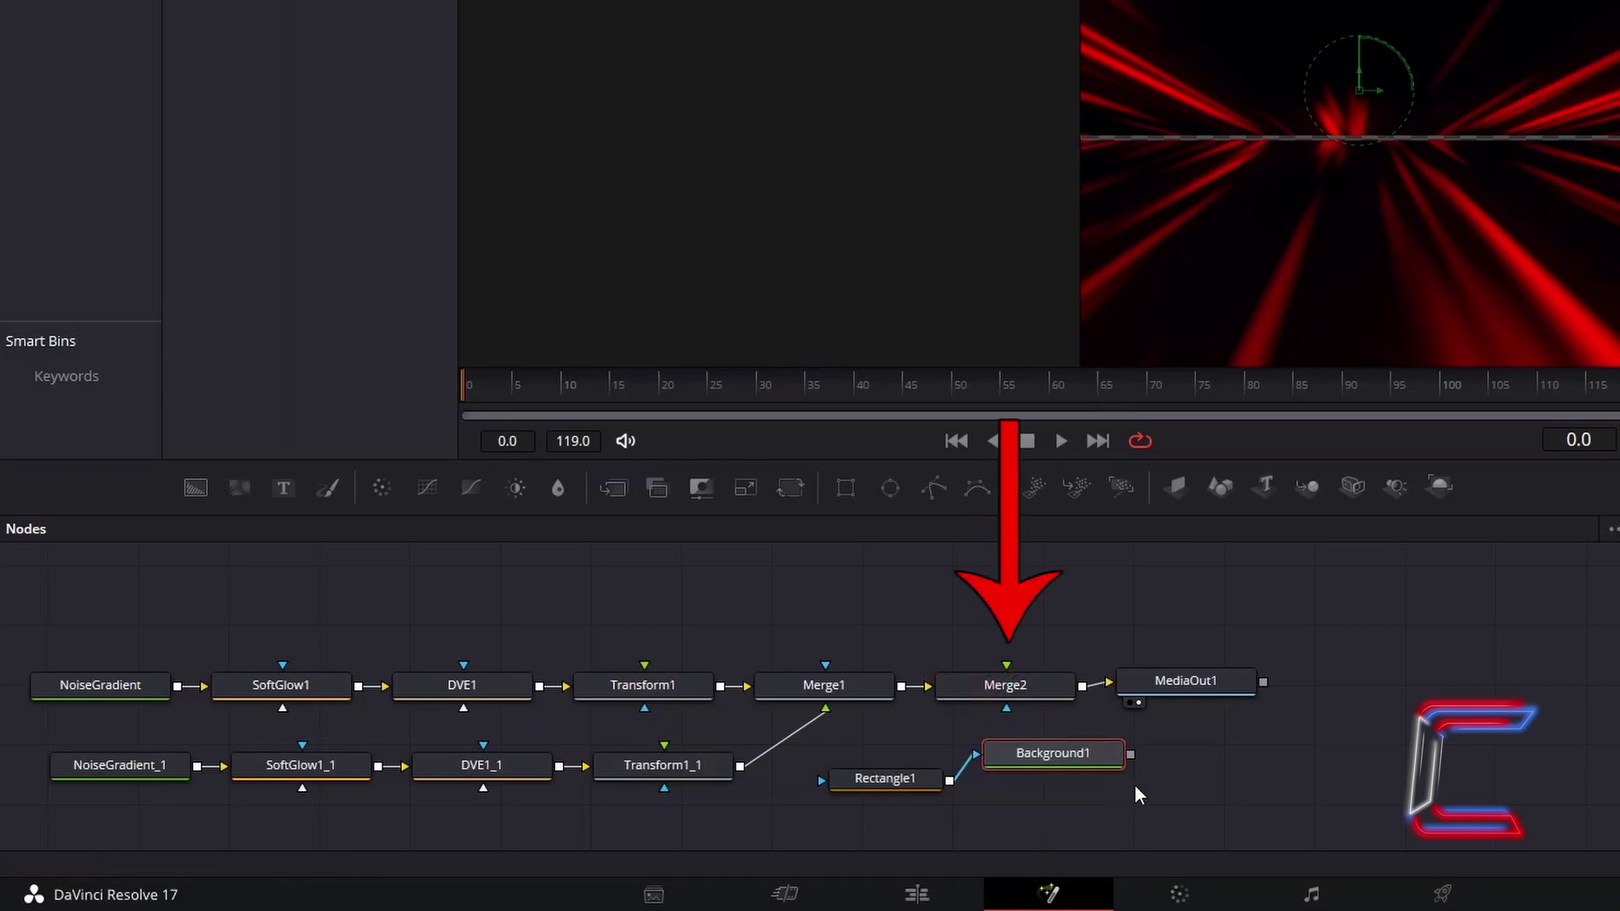
drag(1130, 754, 1007, 669)
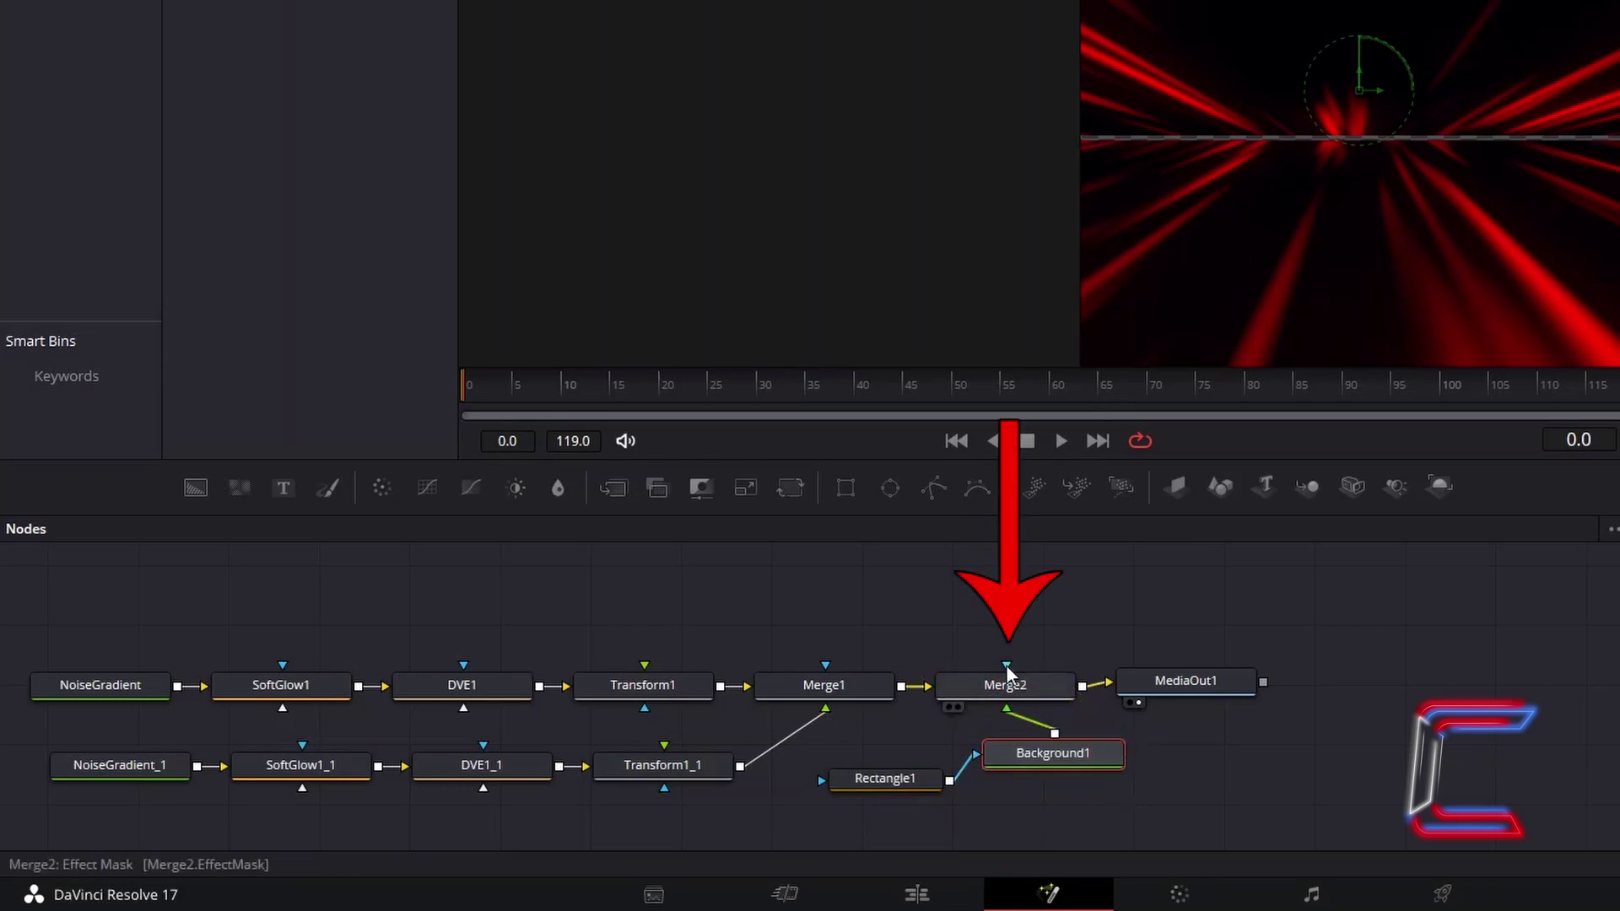
click(922, 896)
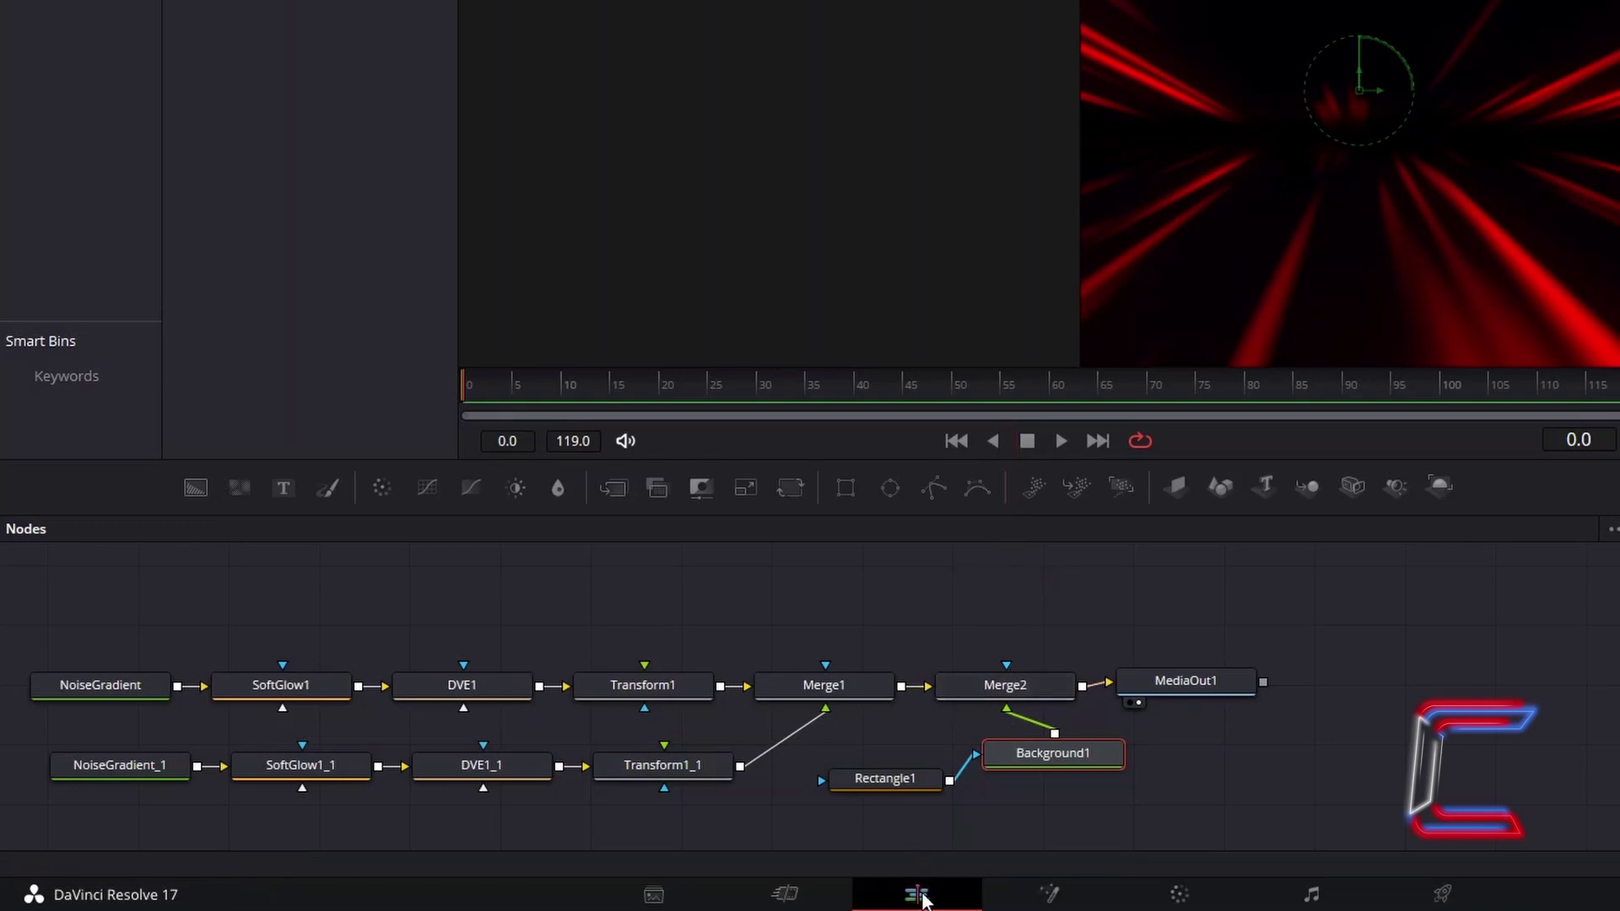